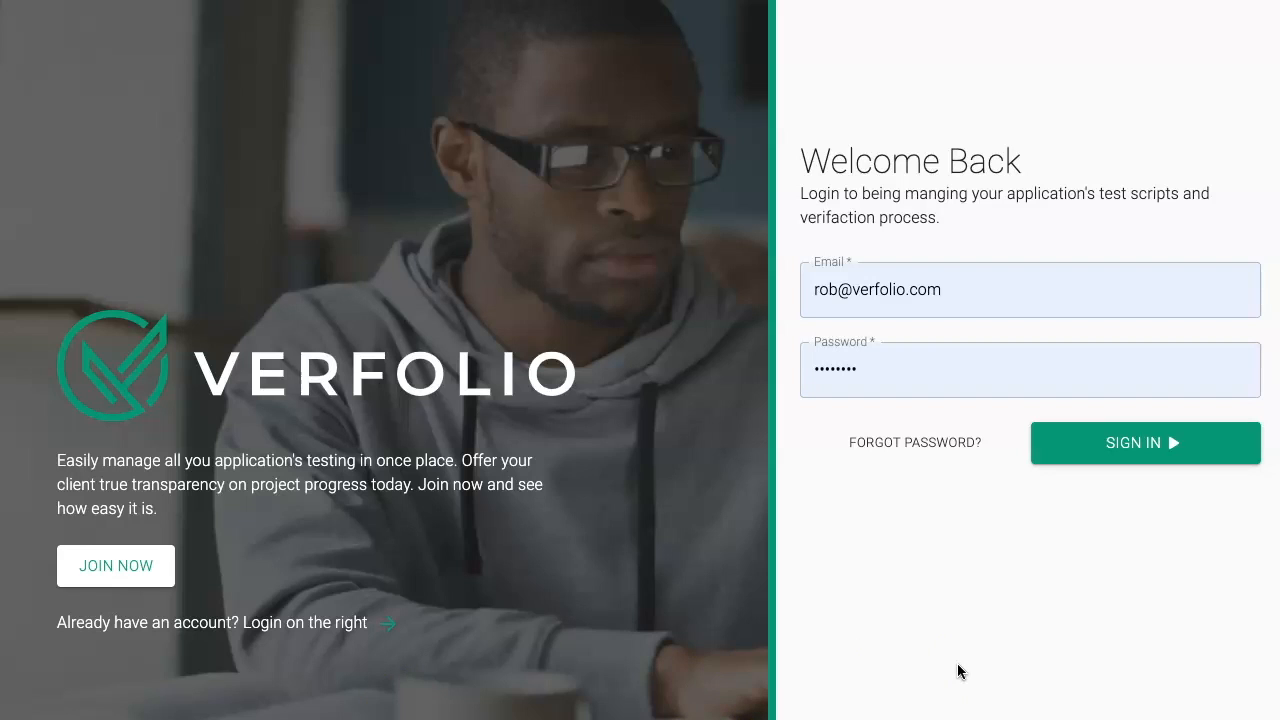
# Step: Sign in with the prefilled credentials and create a project named "Google" with the ID GGL
pyautogui.click(1080, 443)
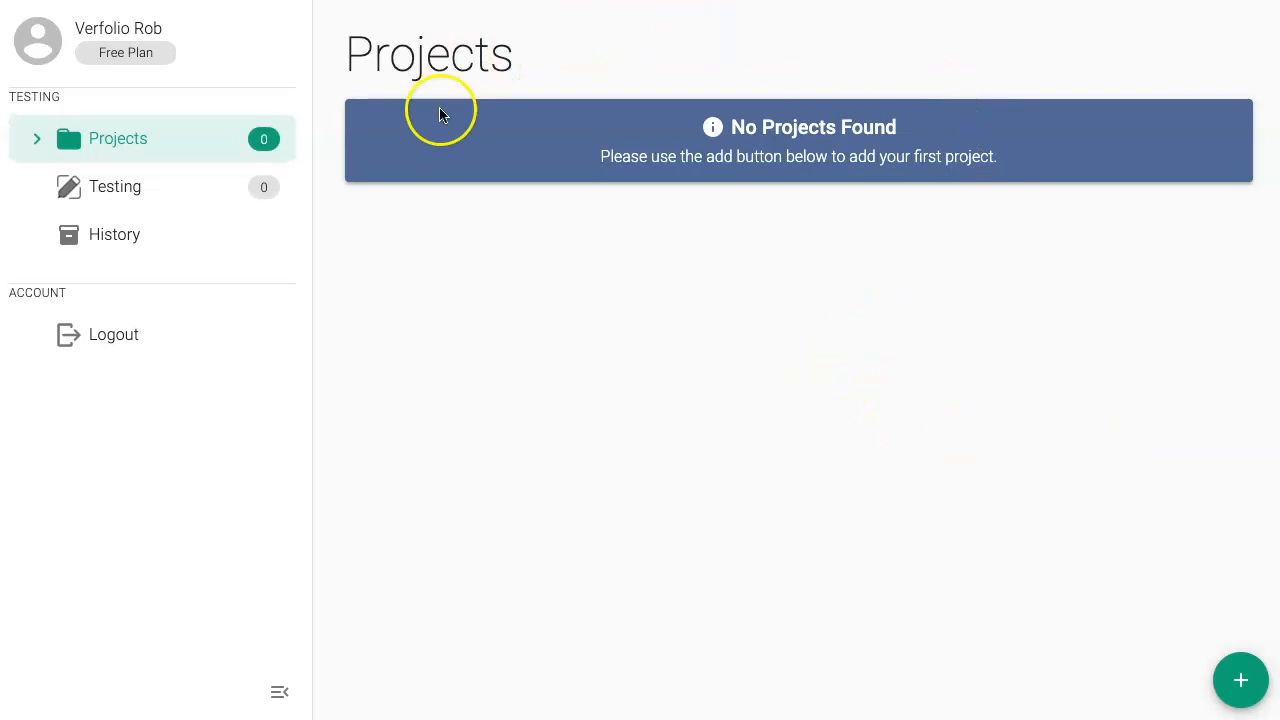
pyautogui.click(1241, 680)
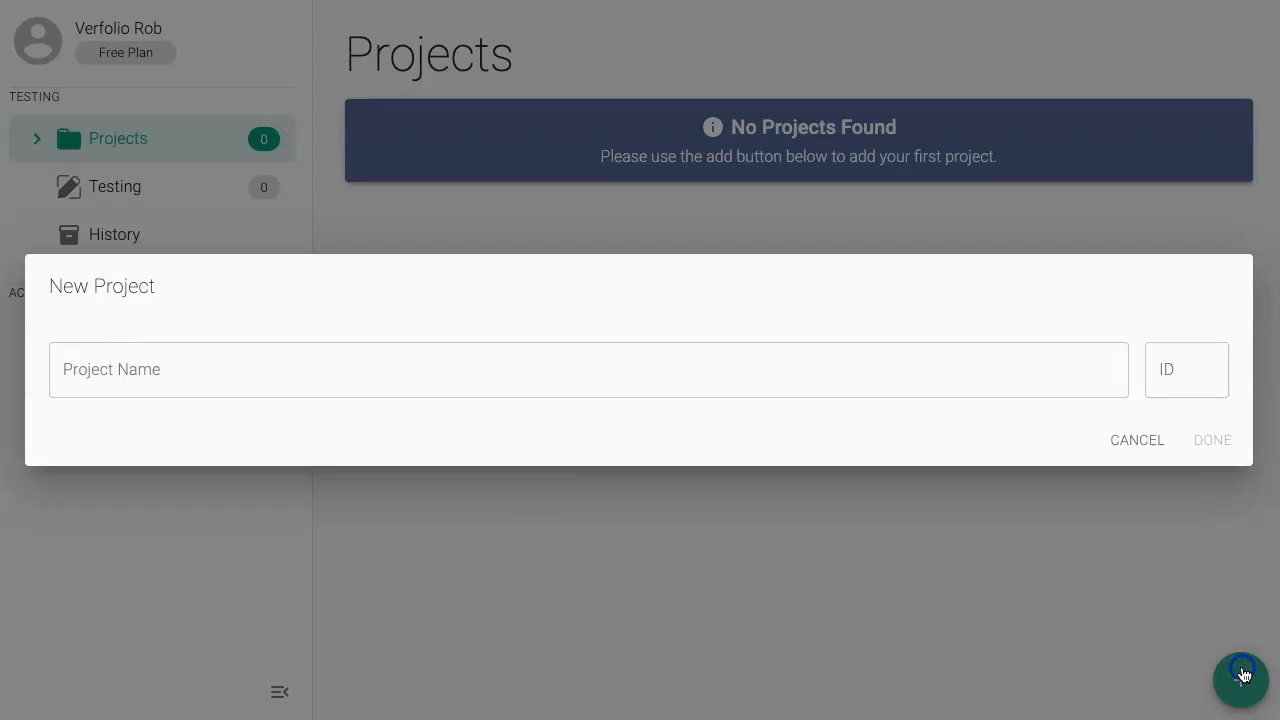
pyautogui.click(277, 371)
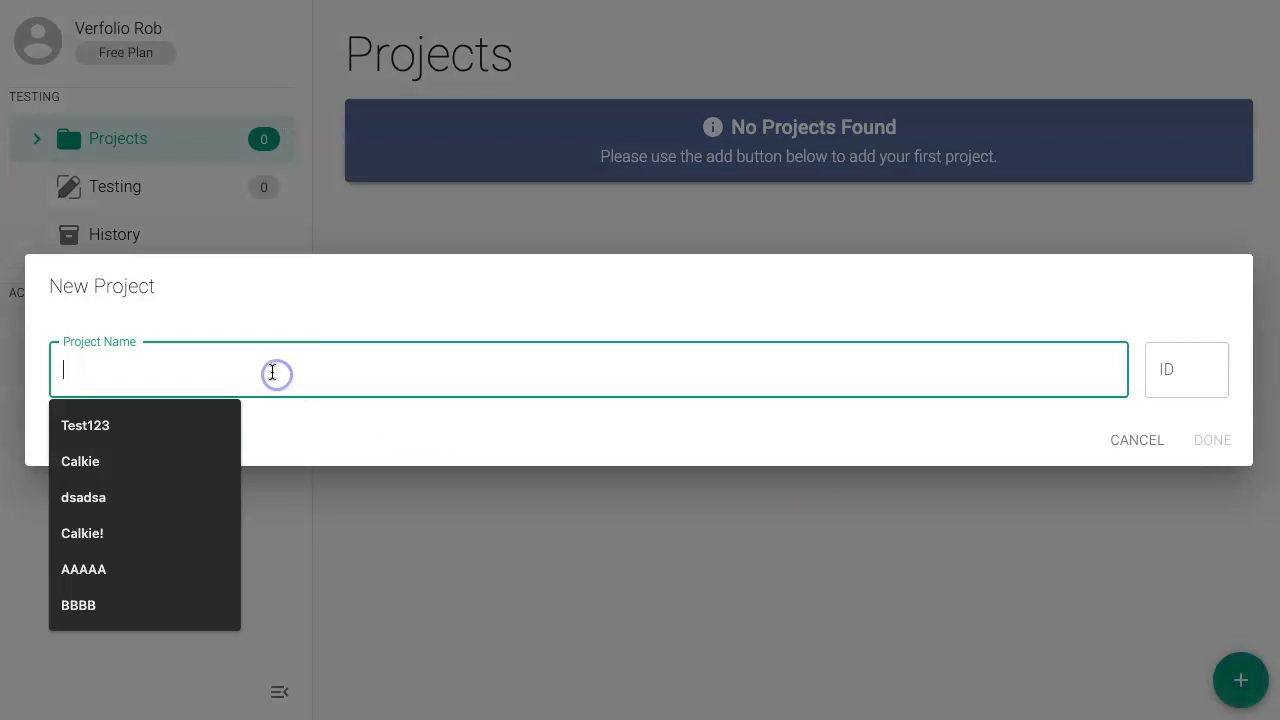
pyautogui.write('Google')
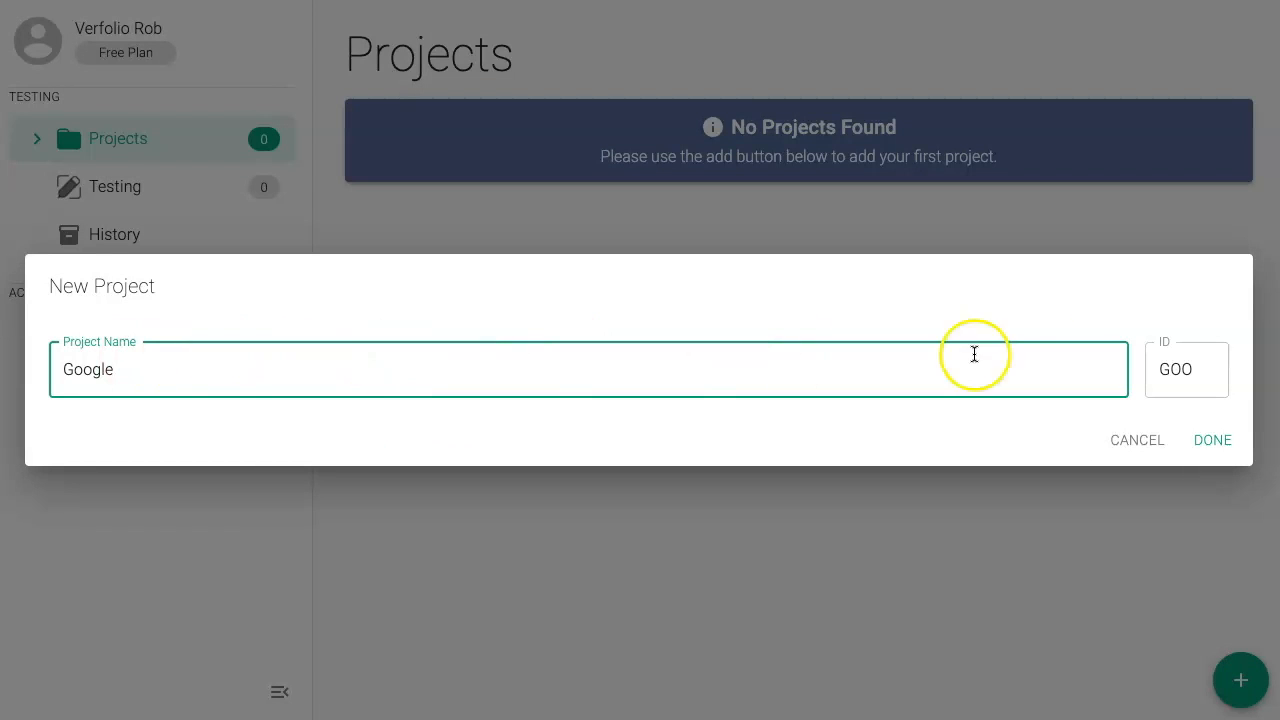
pyautogui.click(1182, 370)
pyautogui.doubleClick(1180, 370)
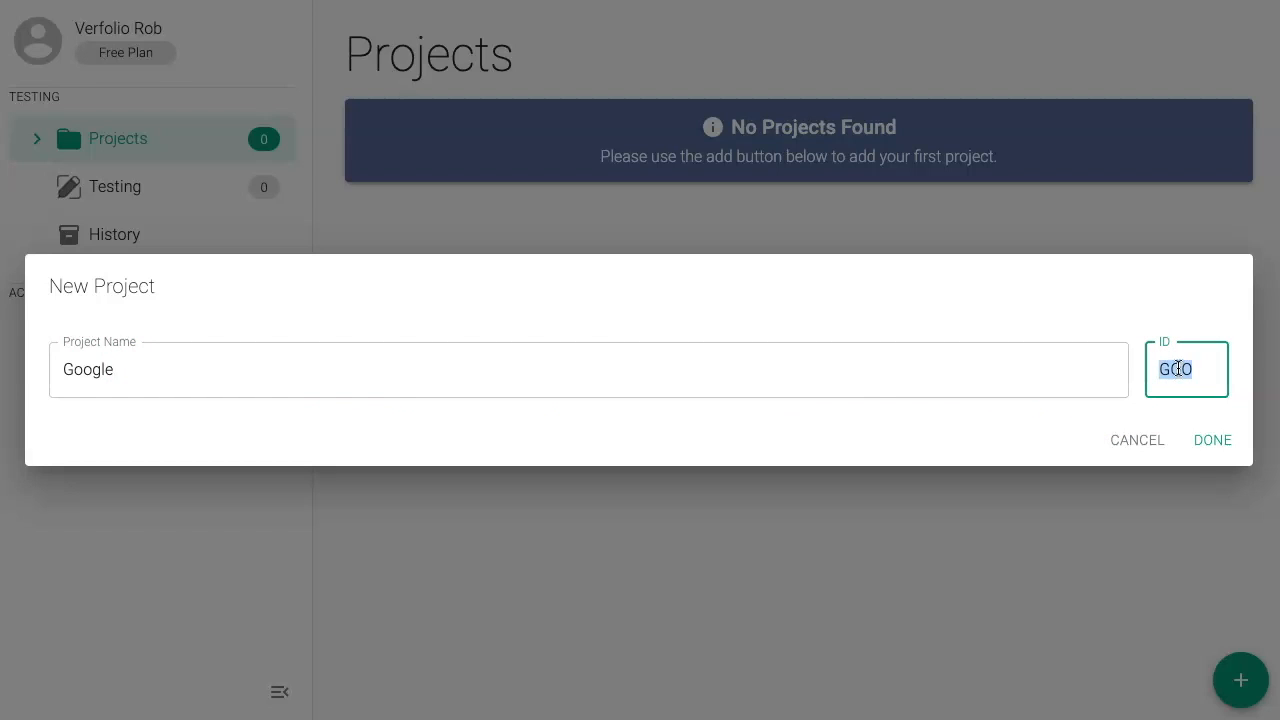
pyautogui.write('GGL')
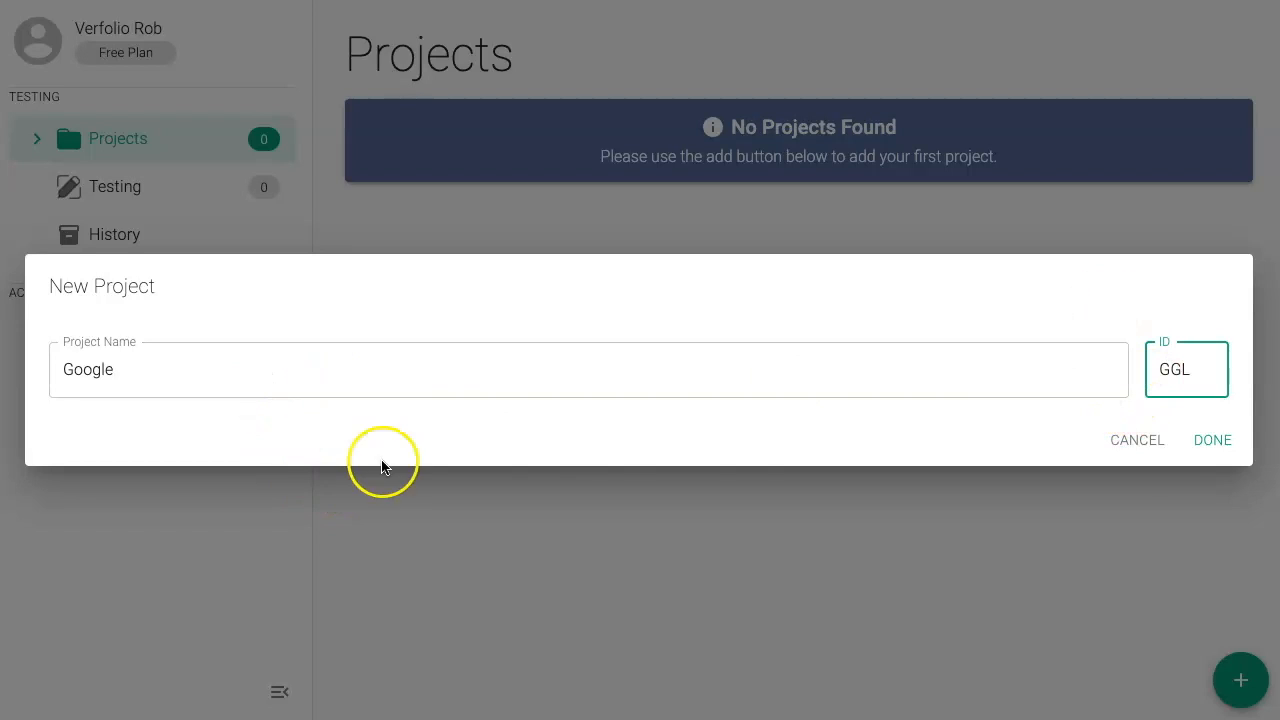
pyautogui.click(1222, 448)
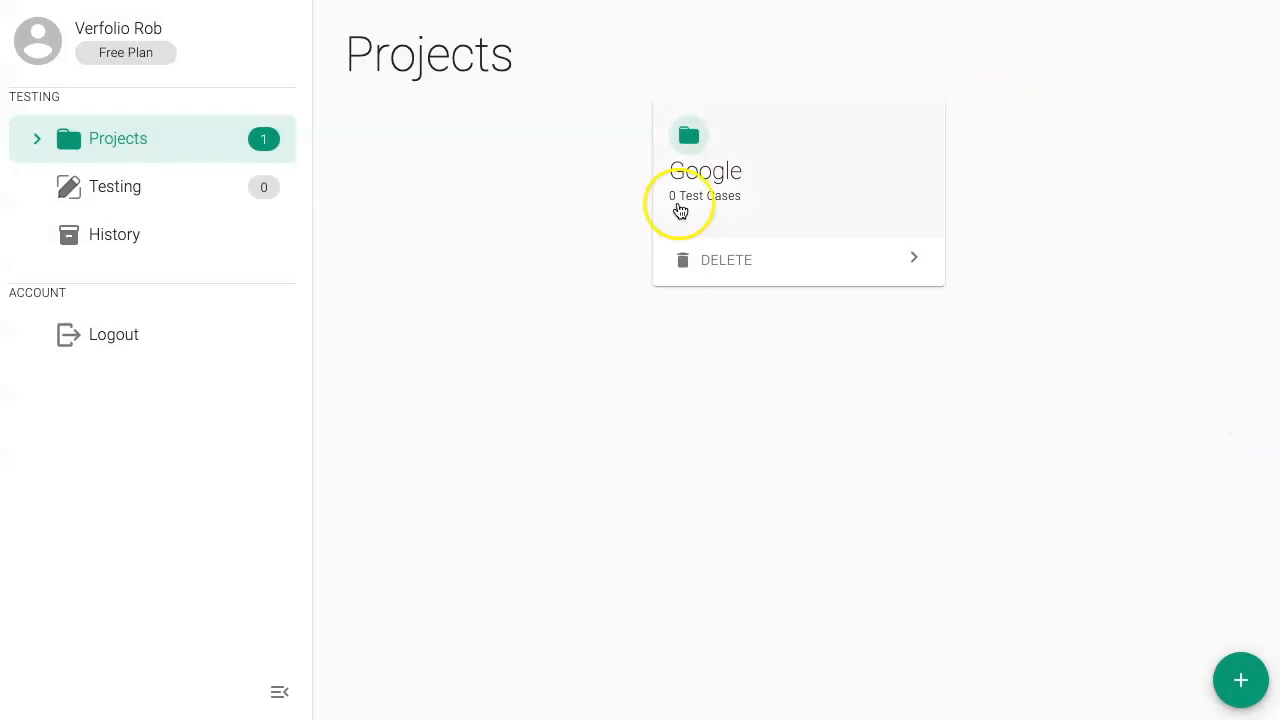
# Step: Start a new test case in the Google project, named "Searching" with the ID SRCH
pyautogui.click(797, 203)
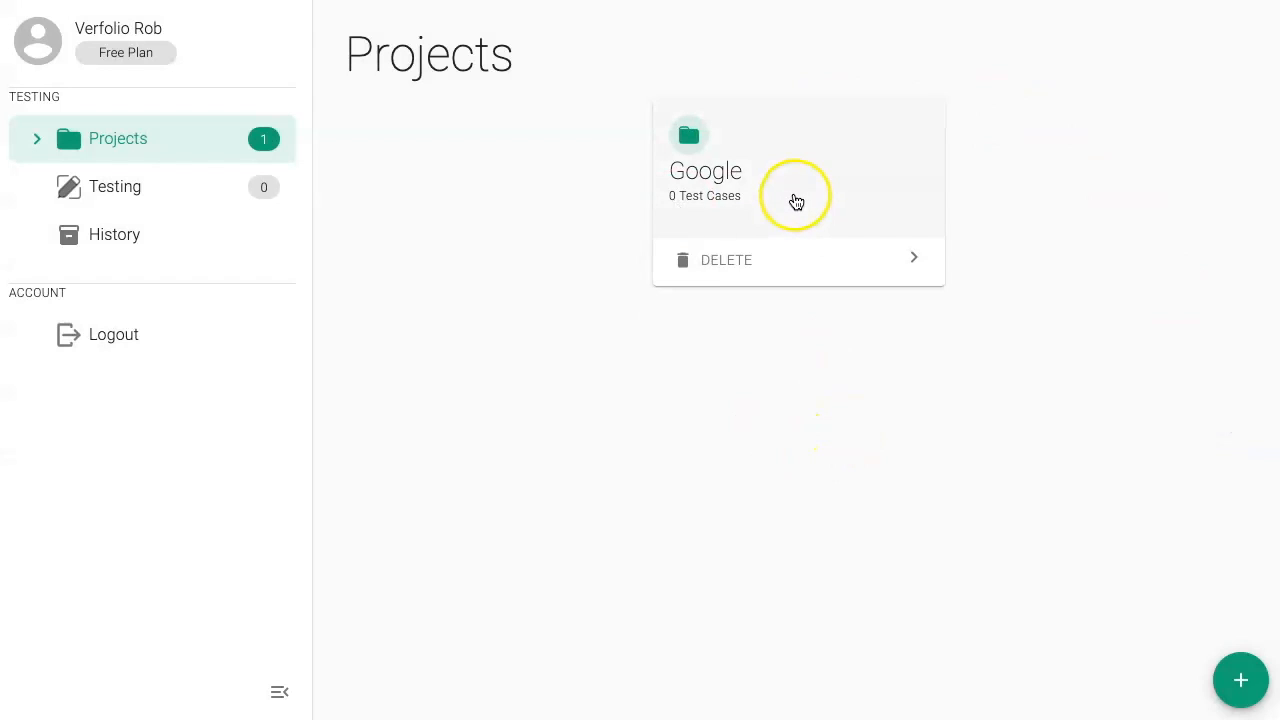
pyautogui.click(1238, 686)
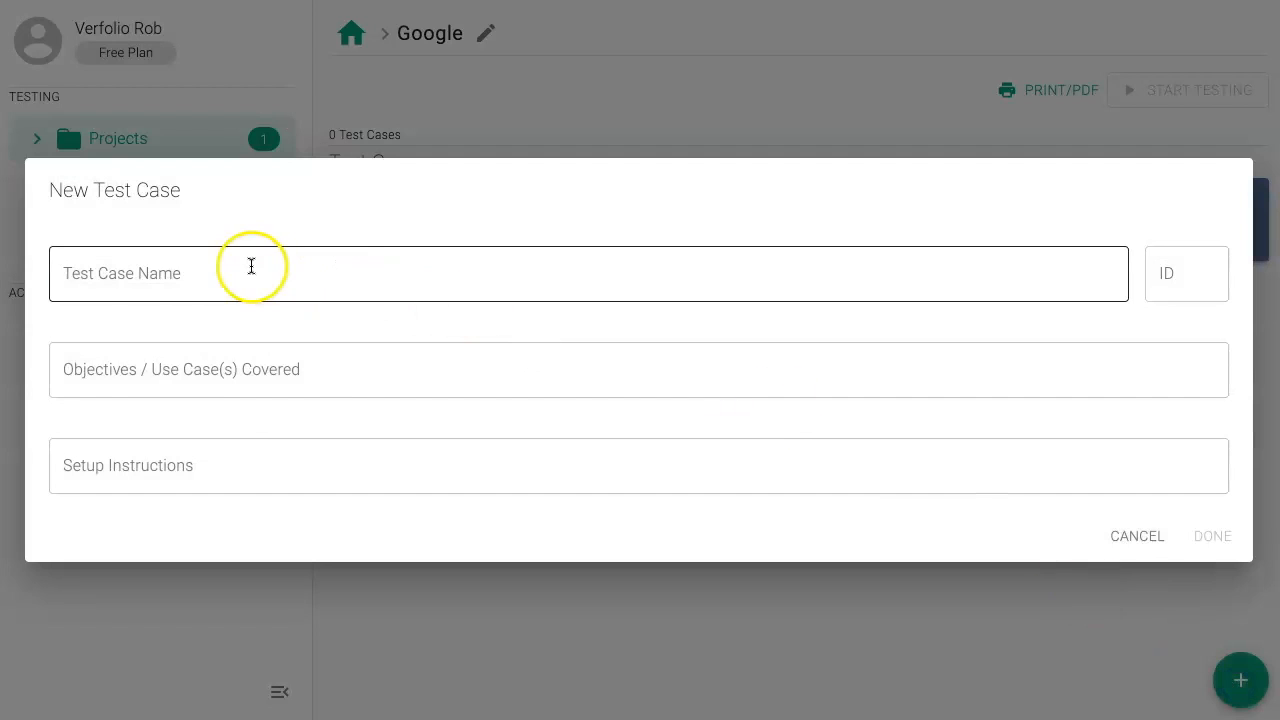
pyautogui.click(250, 264)
pyautogui.write('Searching')
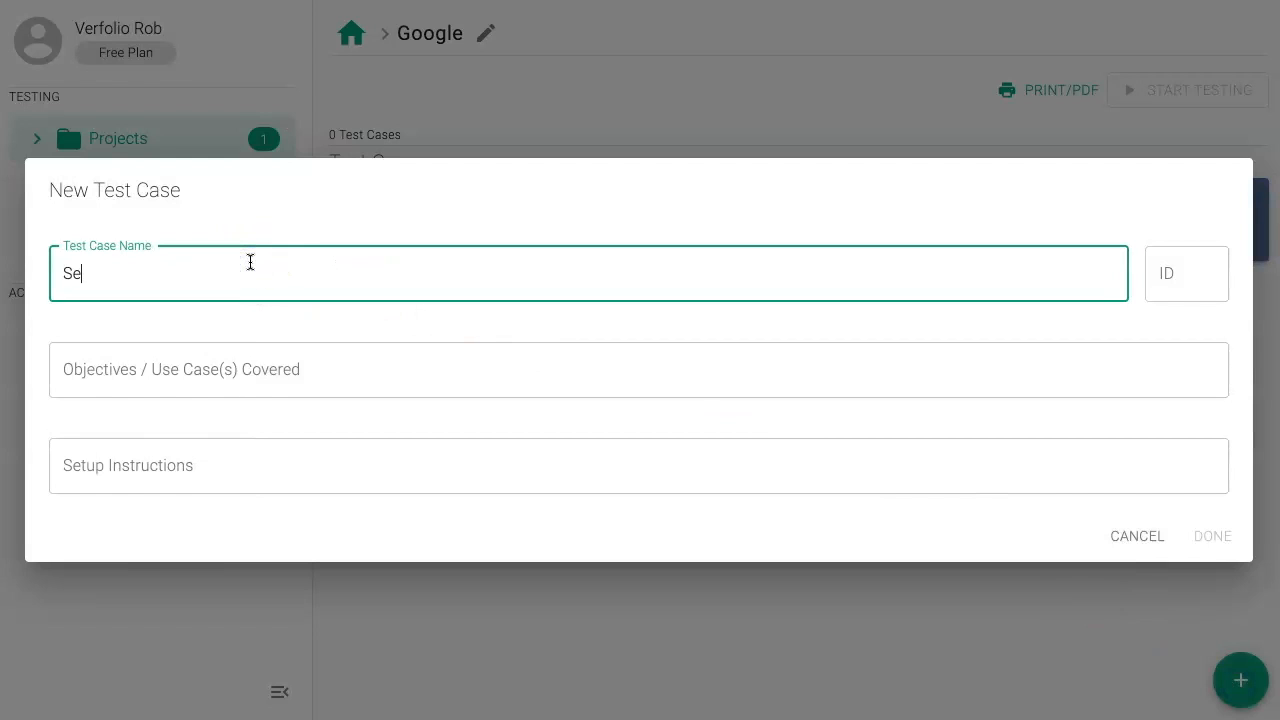
pyautogui.doubleClick(1166, 275)
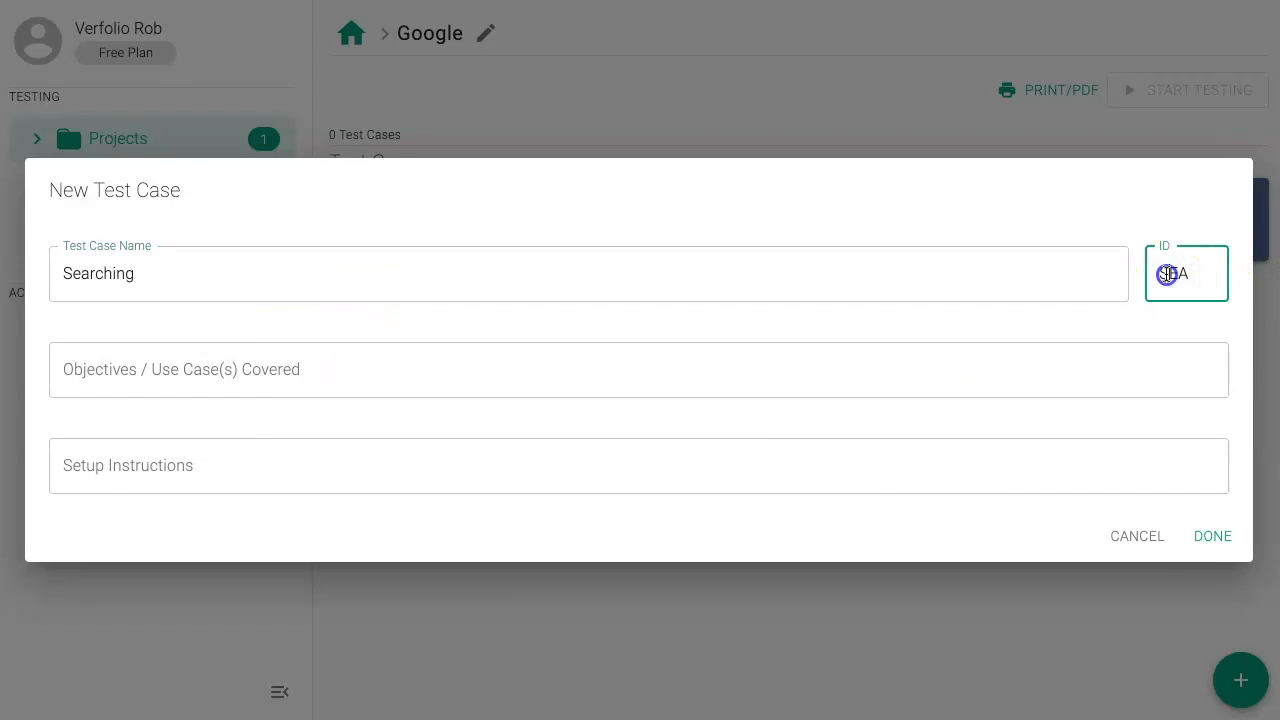
pyautogui.write('SRCH')
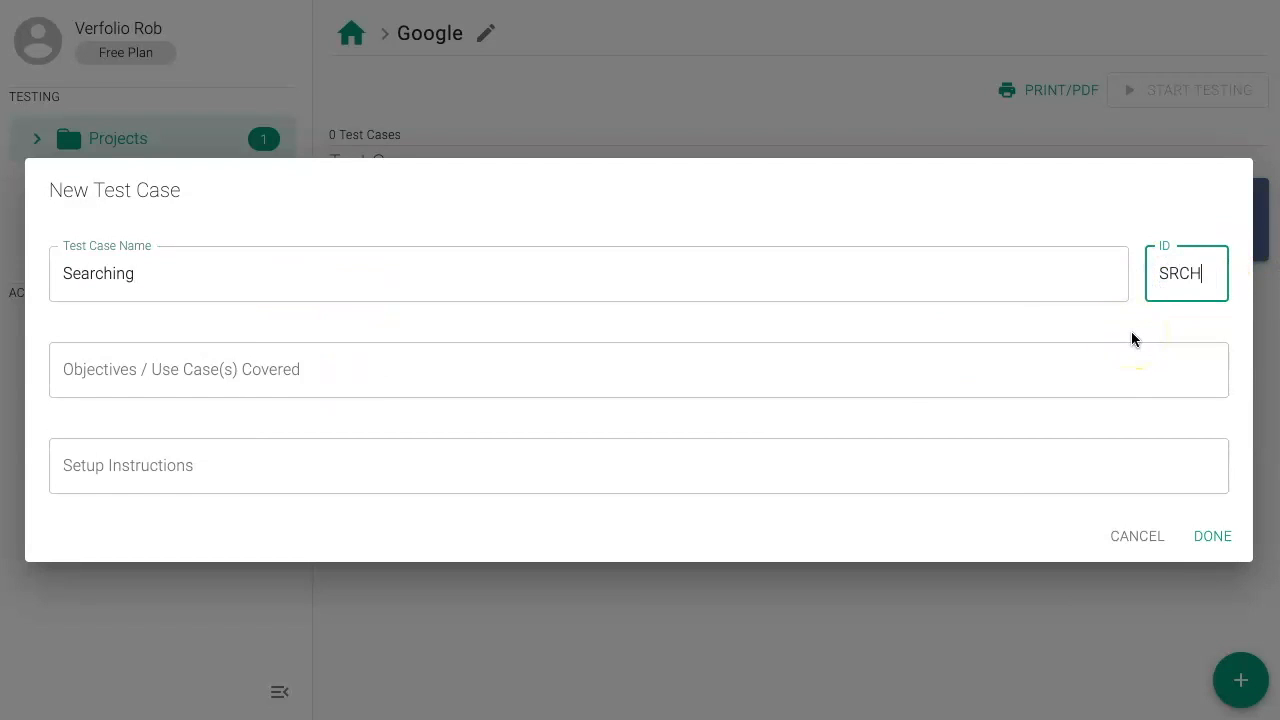
# Step: Set the test case's objective to "Test the google search", leave the setup instructions empty, save it and open the Searching test case
pyautogui.click(287, 369)
pyautogui.click(269, 369)
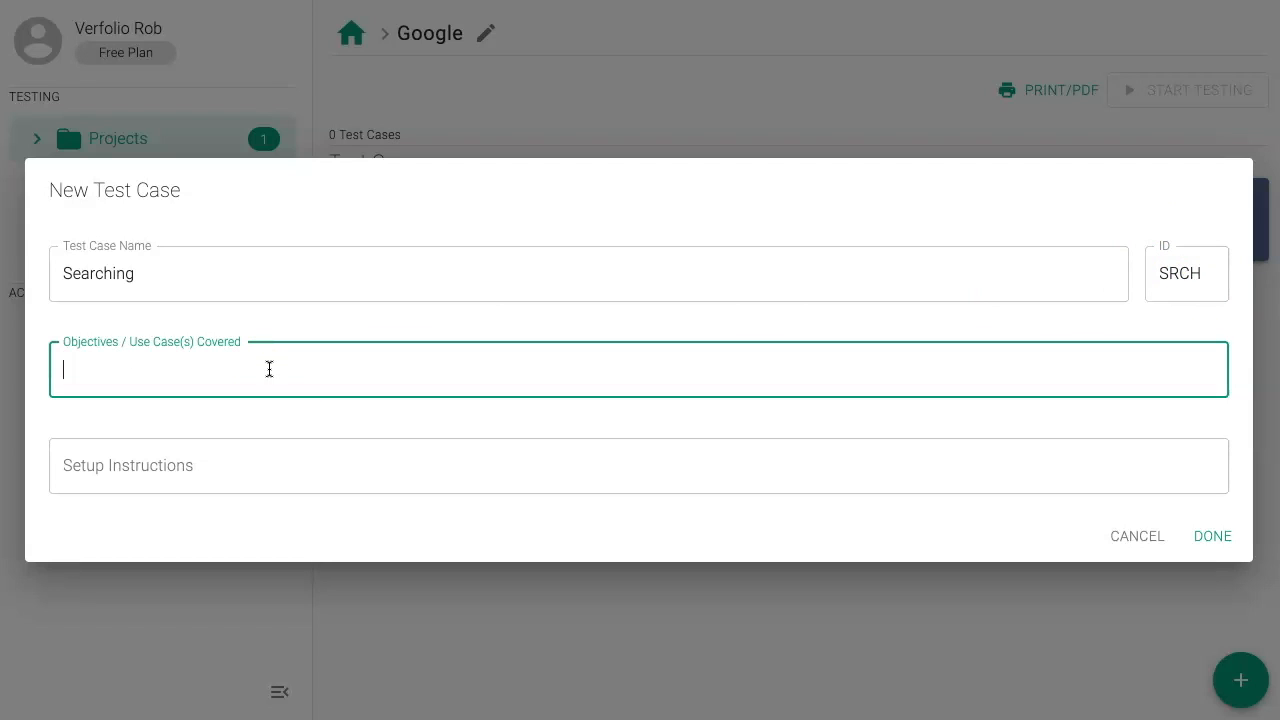
pyautogui.click(278, 455)
pyautogui.click(303, 371)
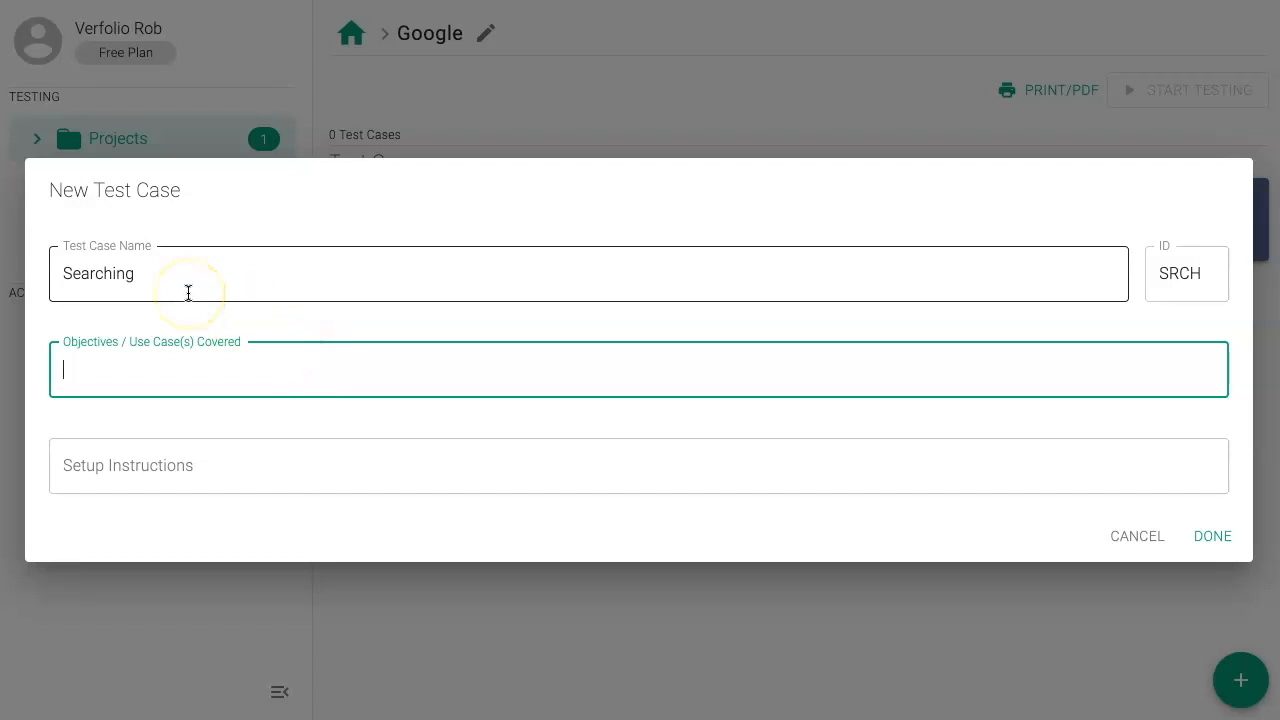
pyautogui.click(192, 460)
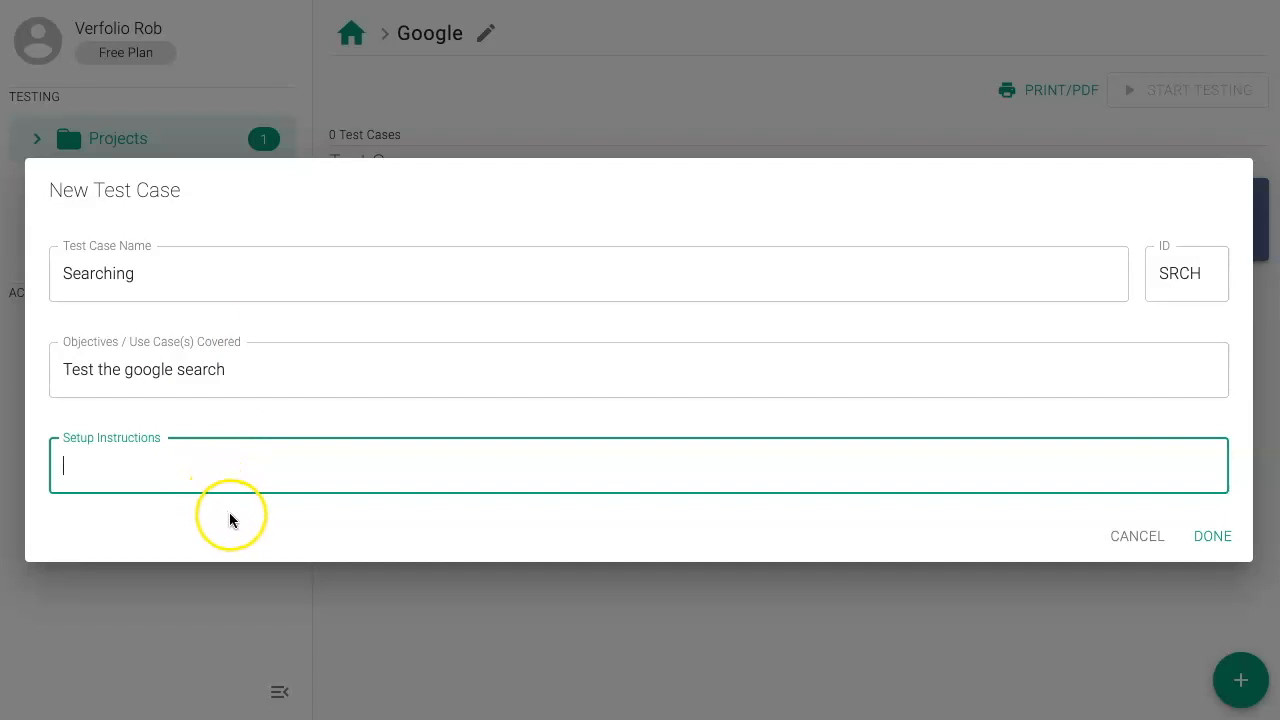
pyautogui.click(1201, 542)
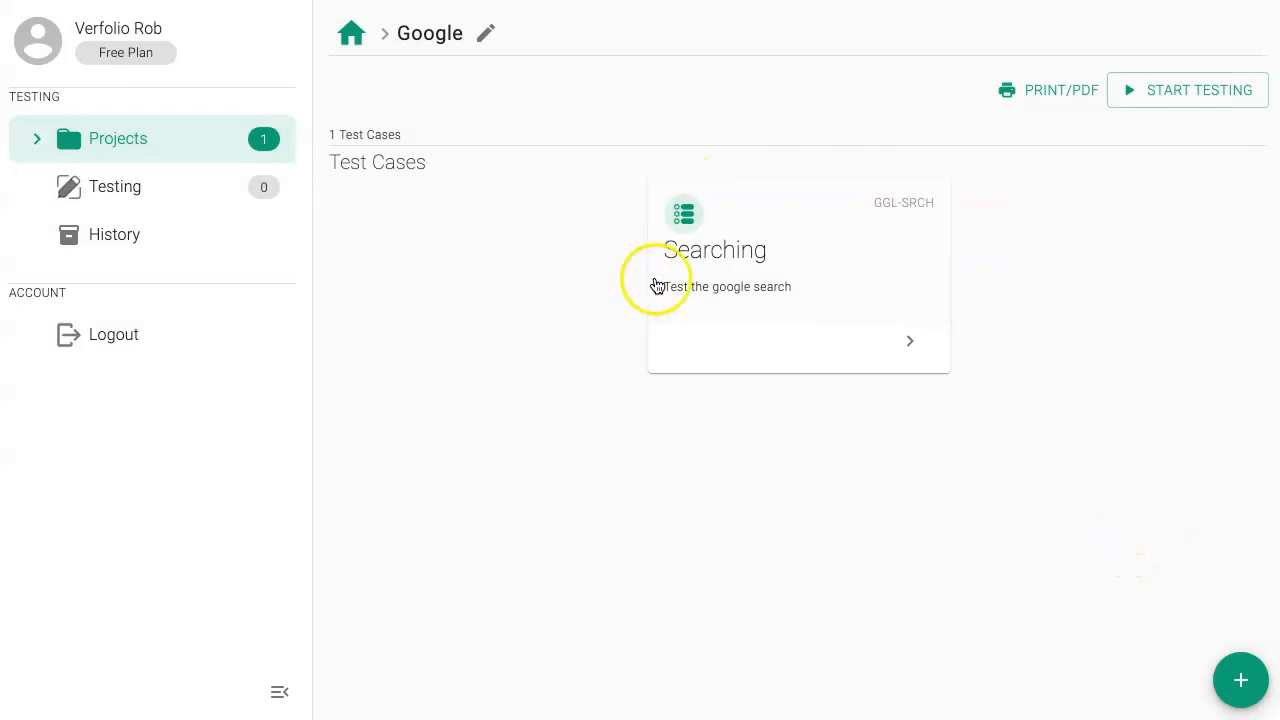
pyautogui.click(877, 278)
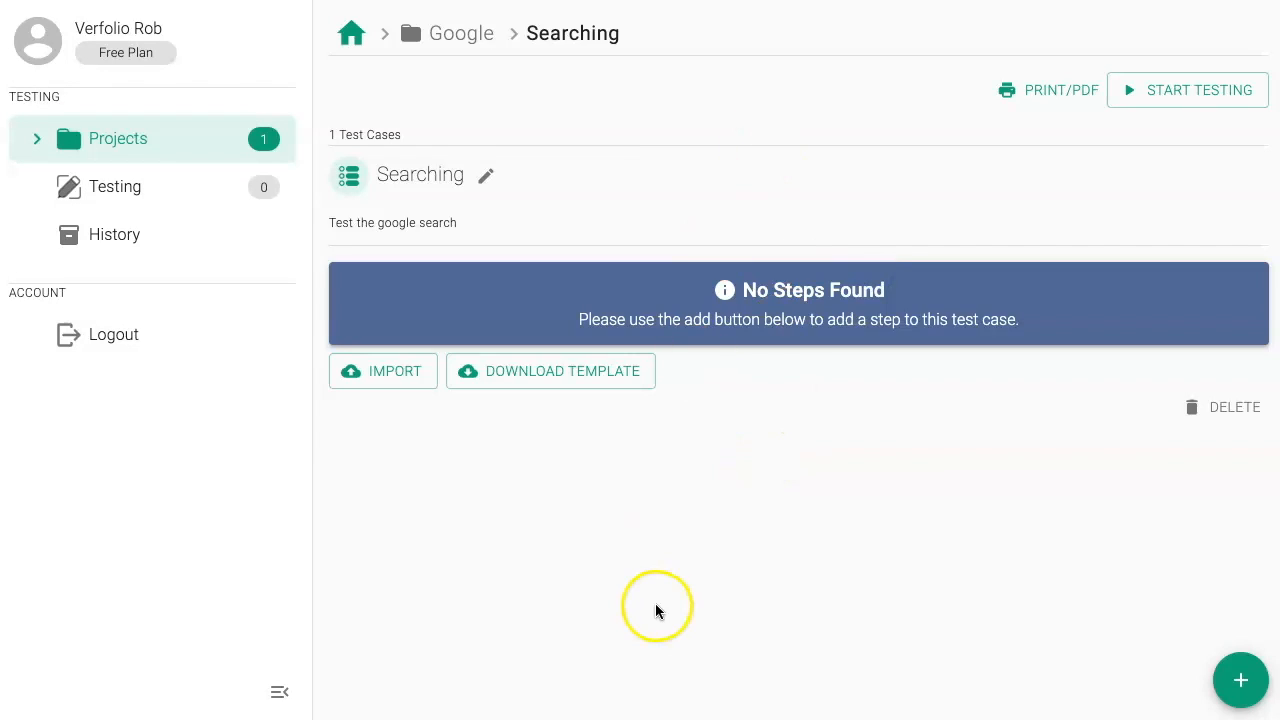
pyautogui.click(1238, 680)
pyautogui.click(178, 218)
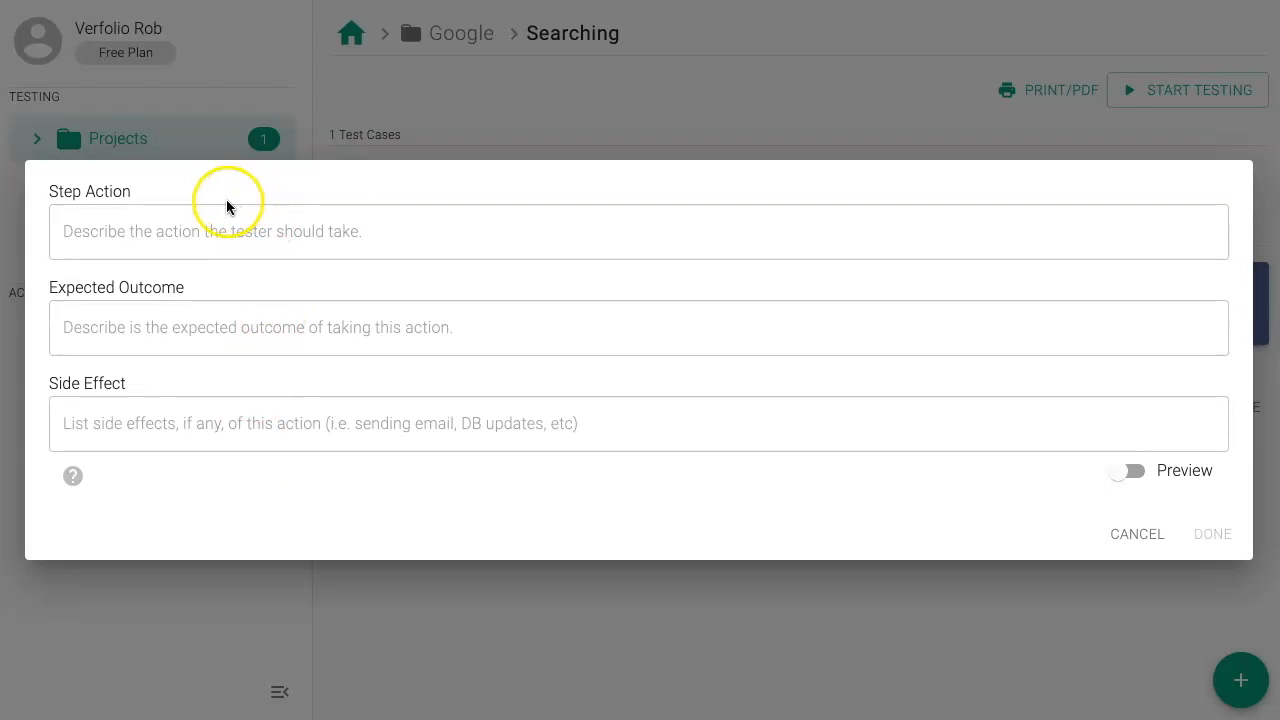
pyautogui.click(314, 207)
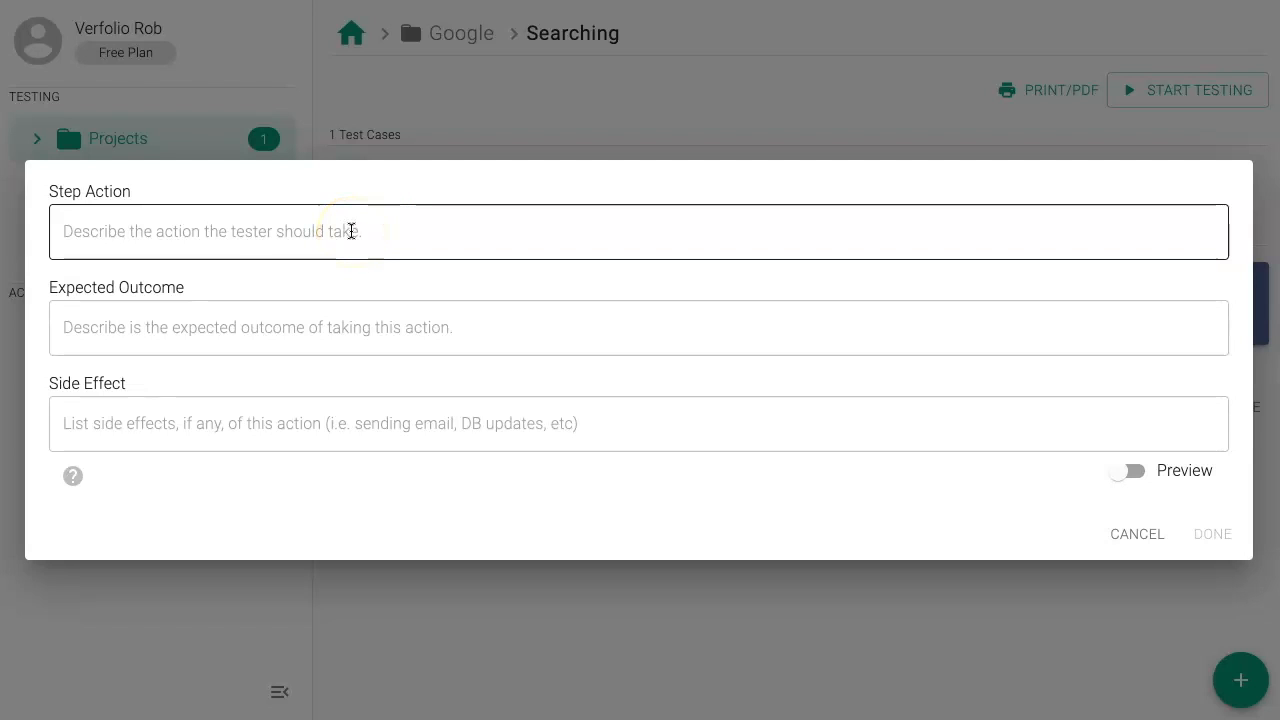
pyautogui.click(354, 214)
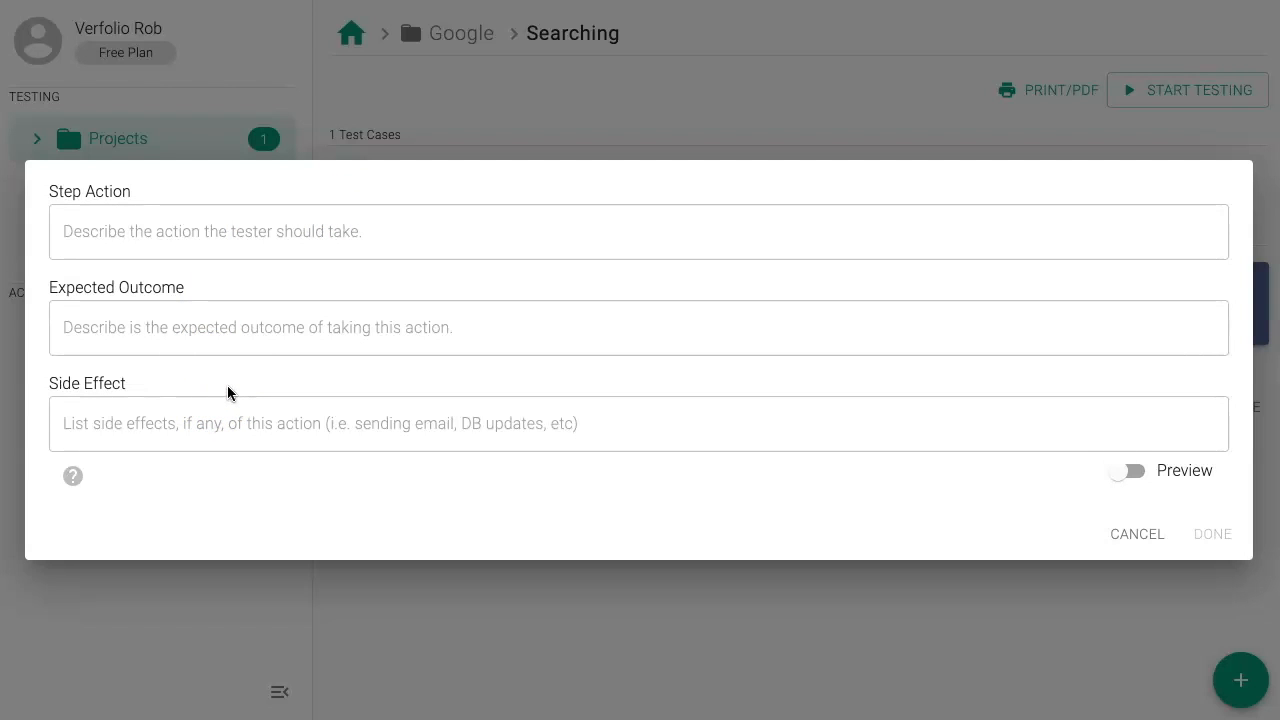
pyautogui.click(666, 431)
pyautogui.click(1157, 578)
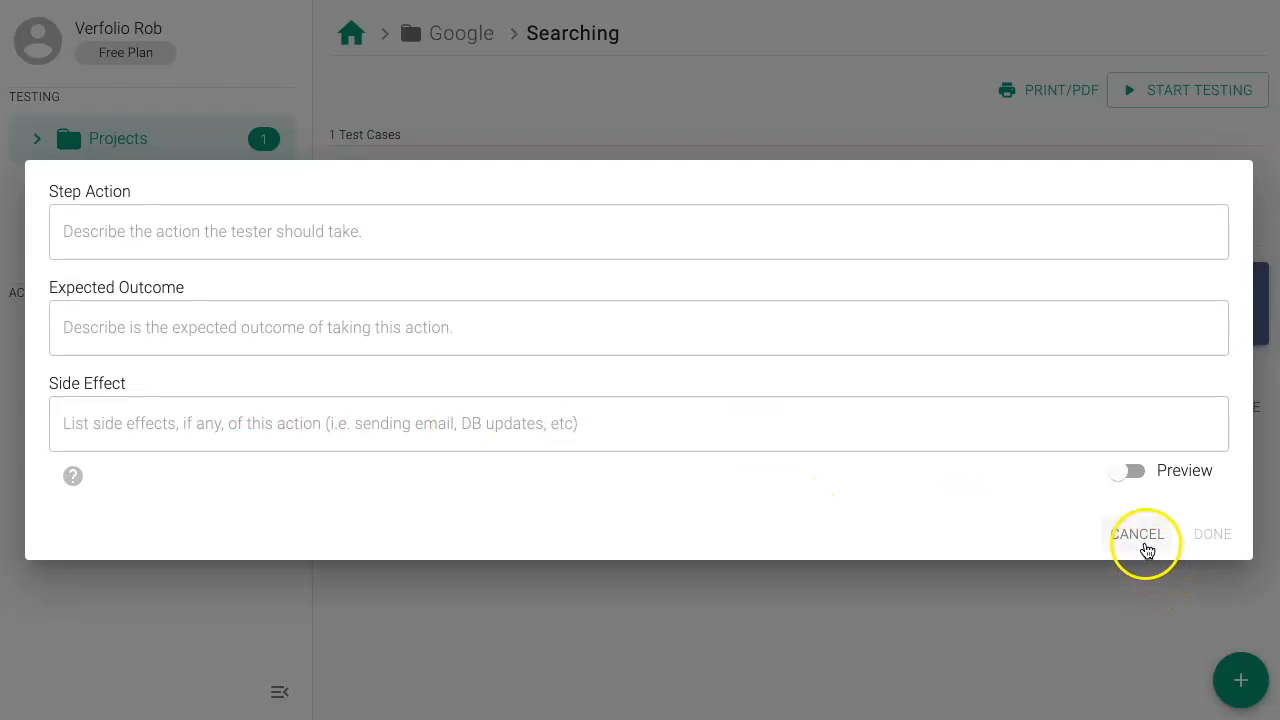
pyautogui.click(1140, 536)
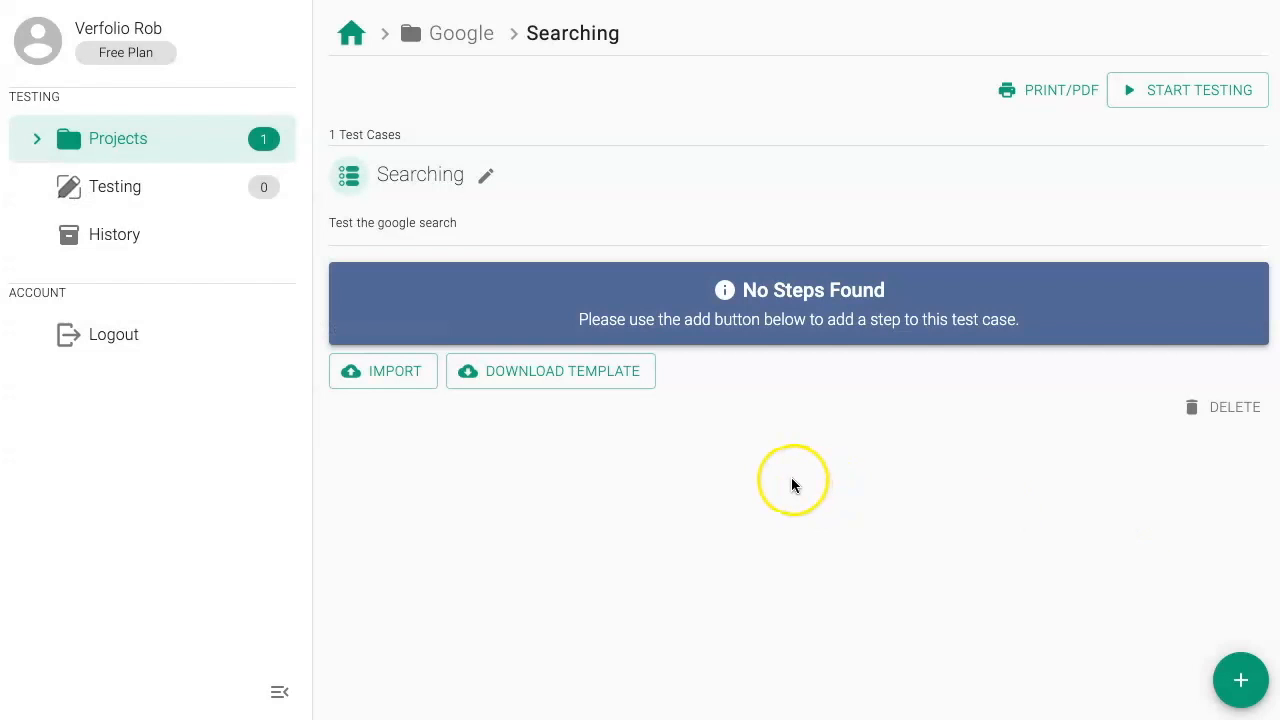
# Step: Import the test case steps from "Test Test Script - Sheet1.csv" using the Replace Steps option
pyautogui.click(344, 388)
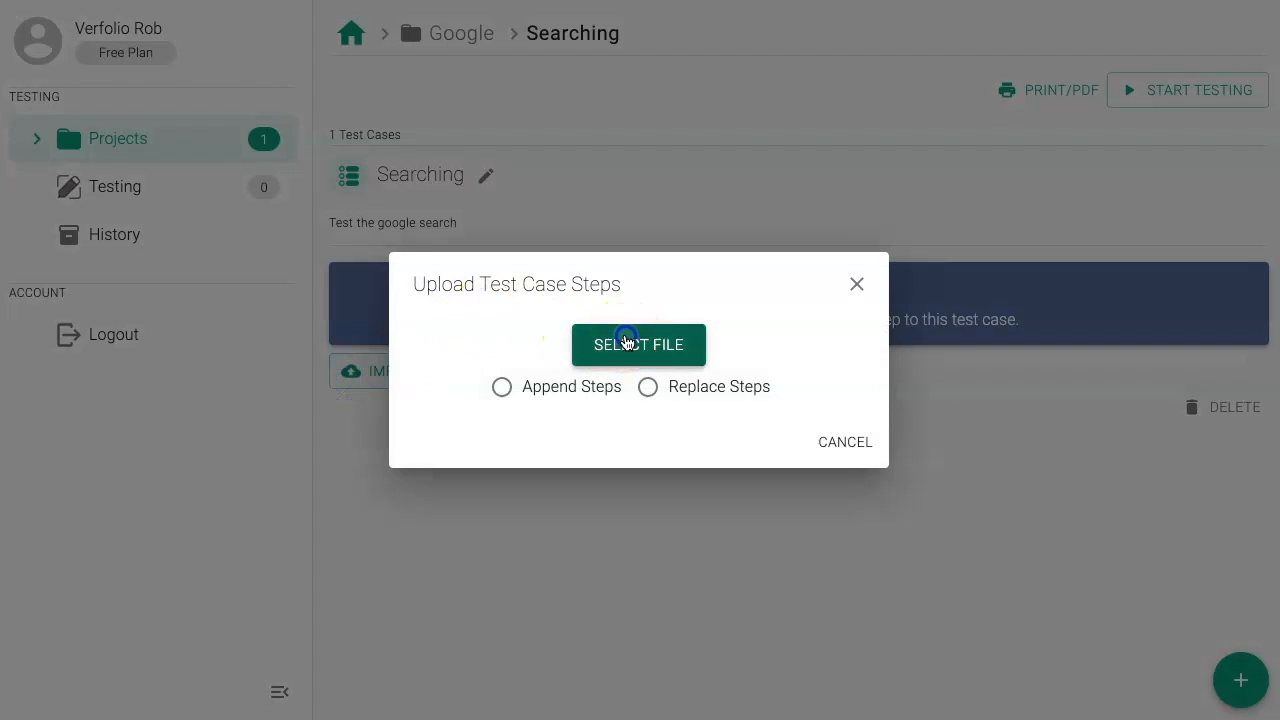
pyautogui.click(623, 346)
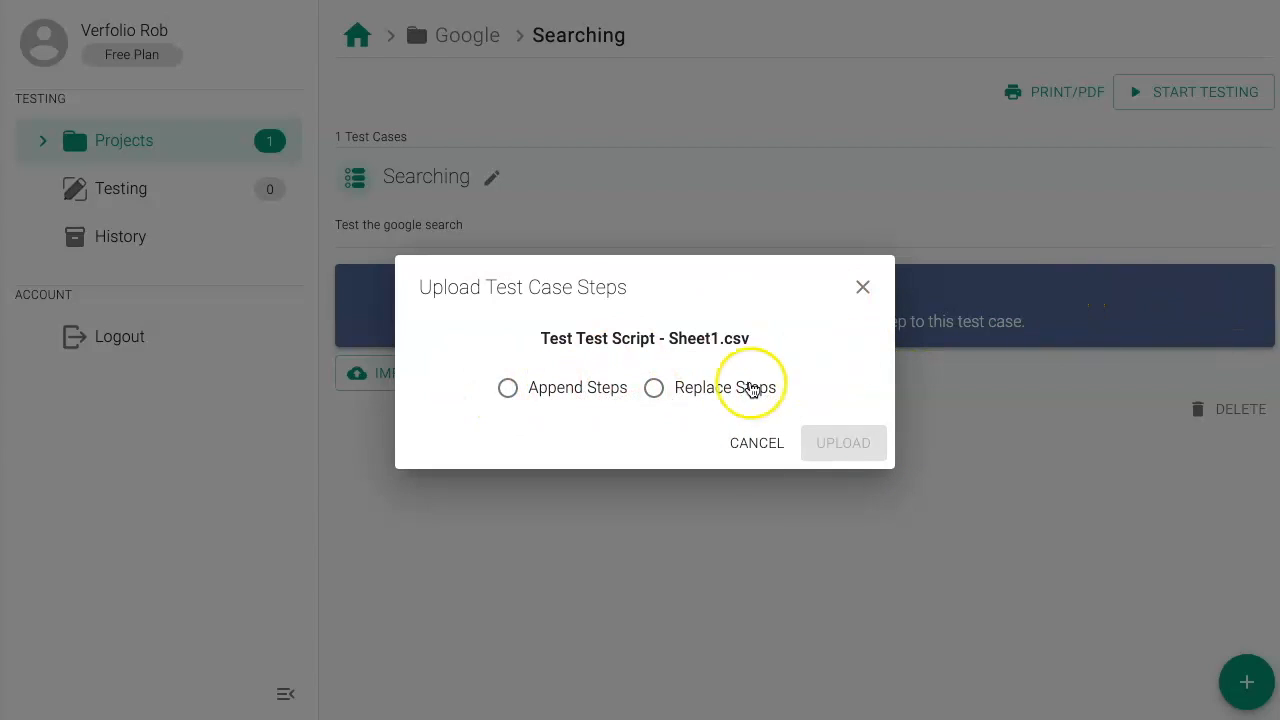
pyautogui.click(705, 391)
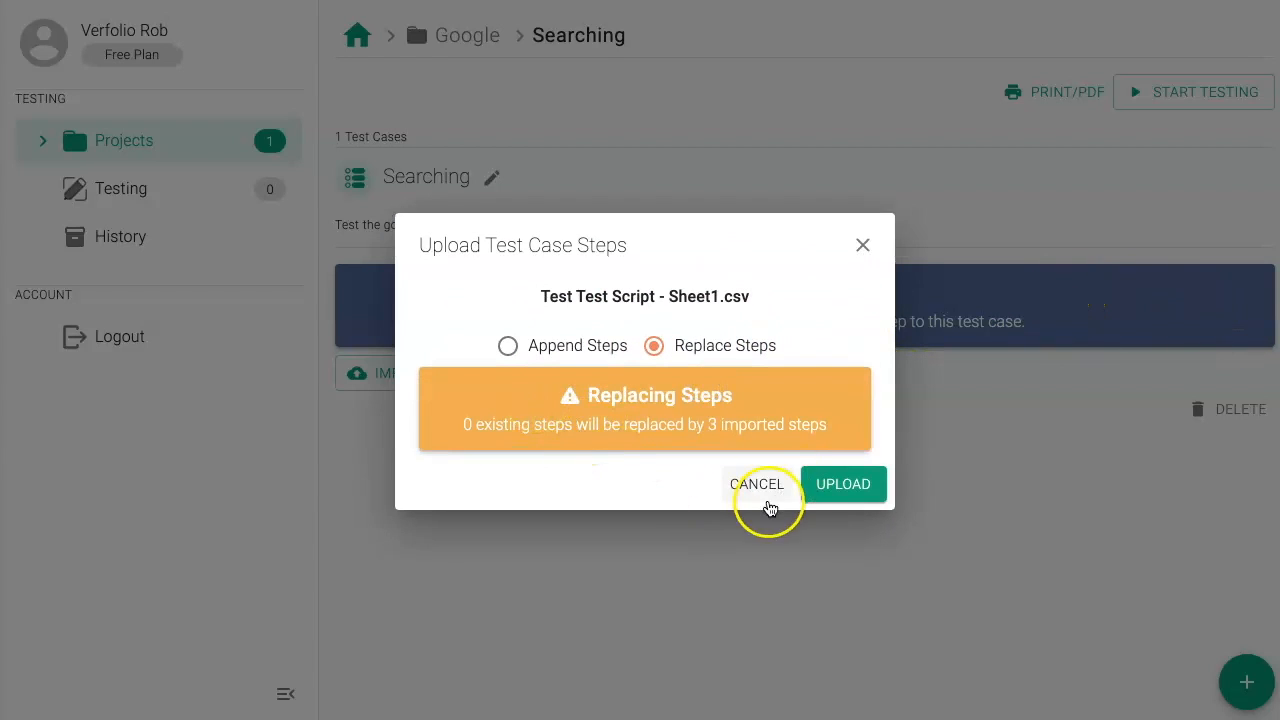
pyautogui.click(853, 482)
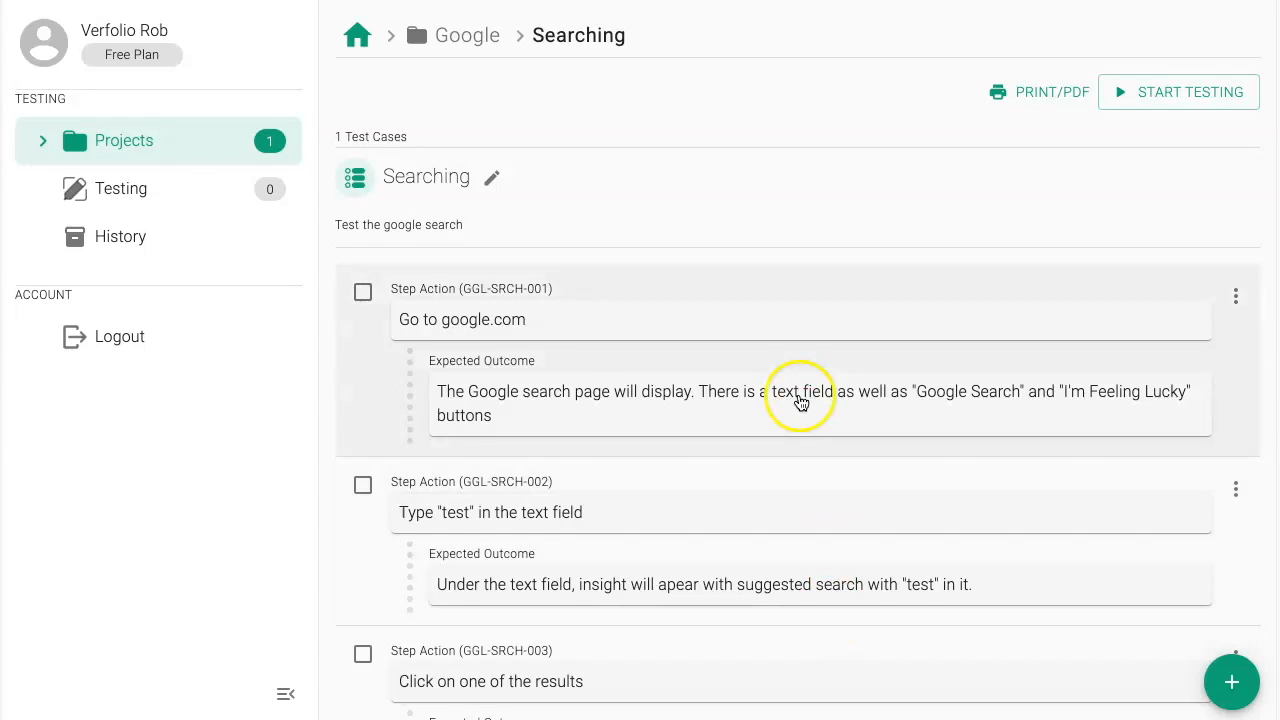
pyautogui.scroll(-3, 800, 406)
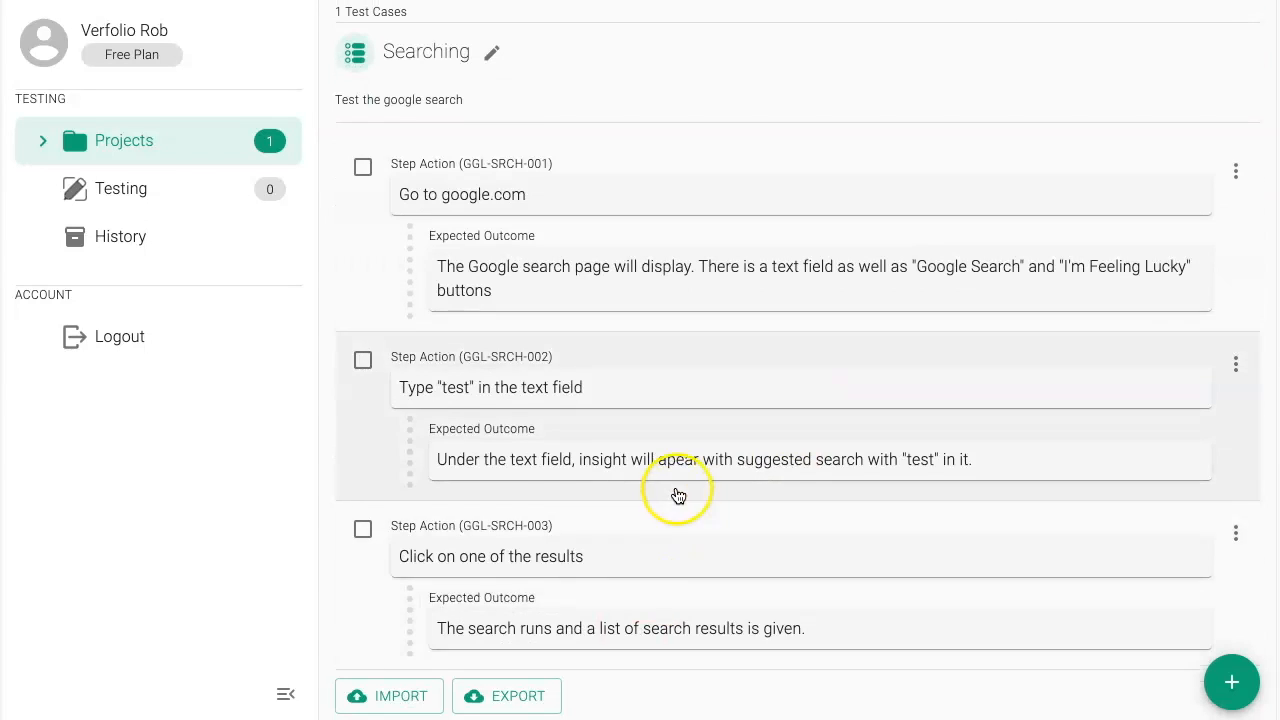
pyautogui.scroll(3, 677, 494)
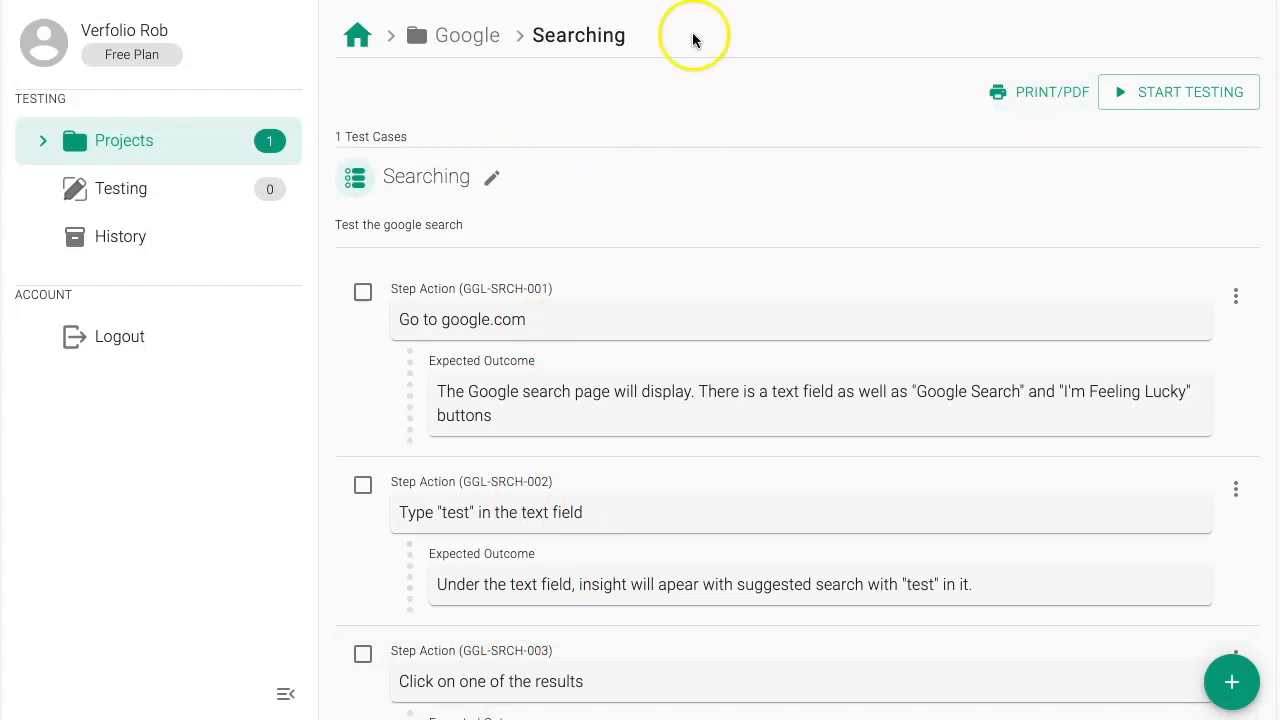
# Step: Open the first step, "Go to google.com", for editing and consult the Markdown formatting reference
pyautogui.click(386, 420)
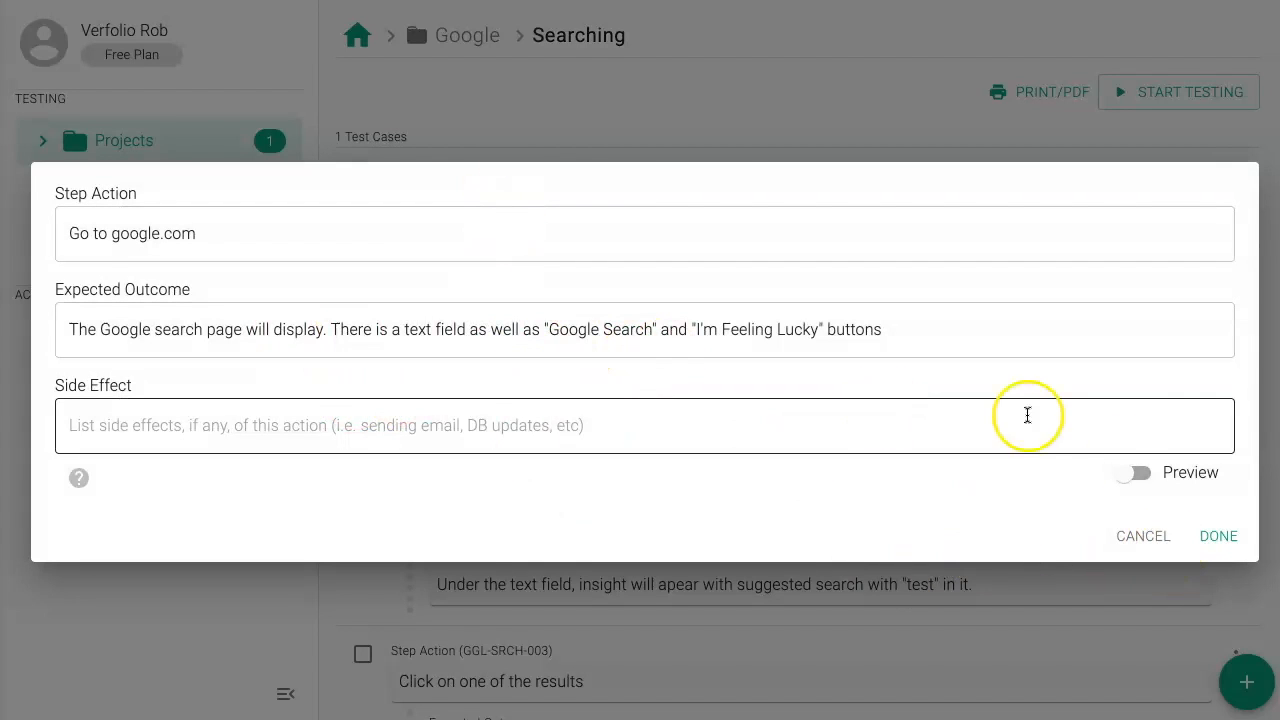
pyautogui.click(80, 480)
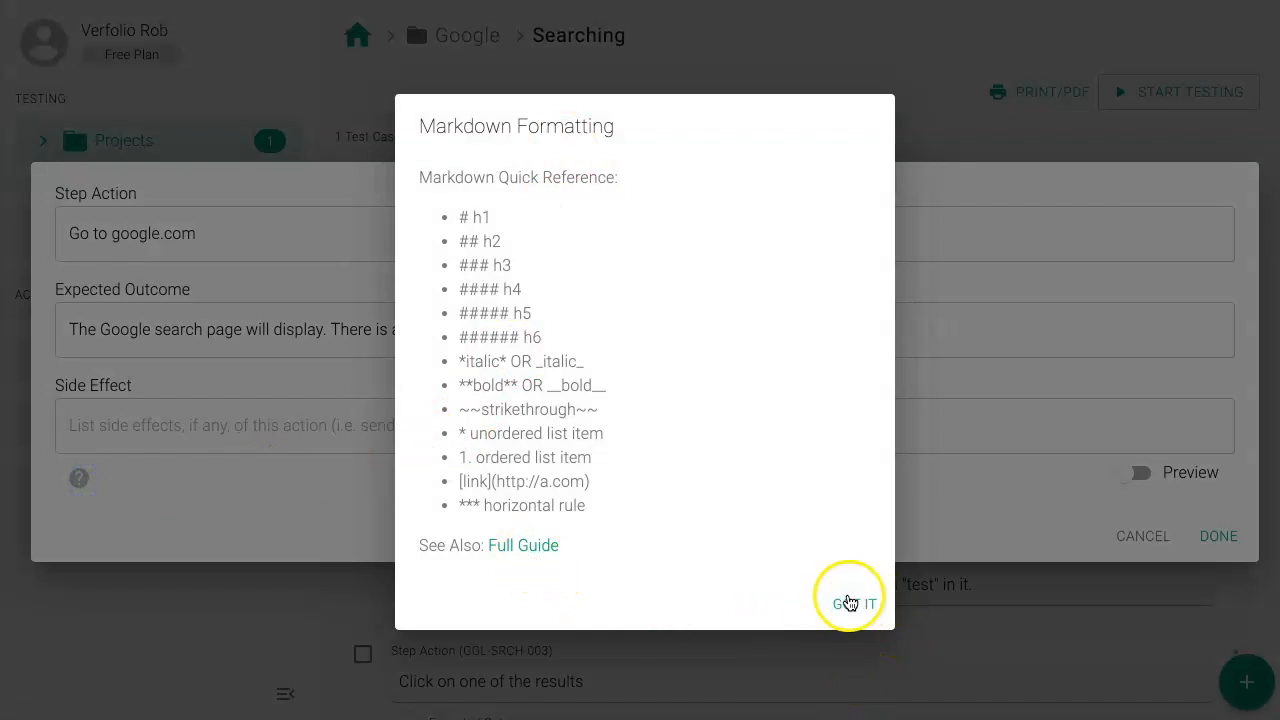
pyautogui.click(853, 606)
# Step: Italicize the word "Google" in the Expected Outcome by enclosing it in Markdown asterisks, and check the formatting in the preview
pyautogui.click(100, 330)
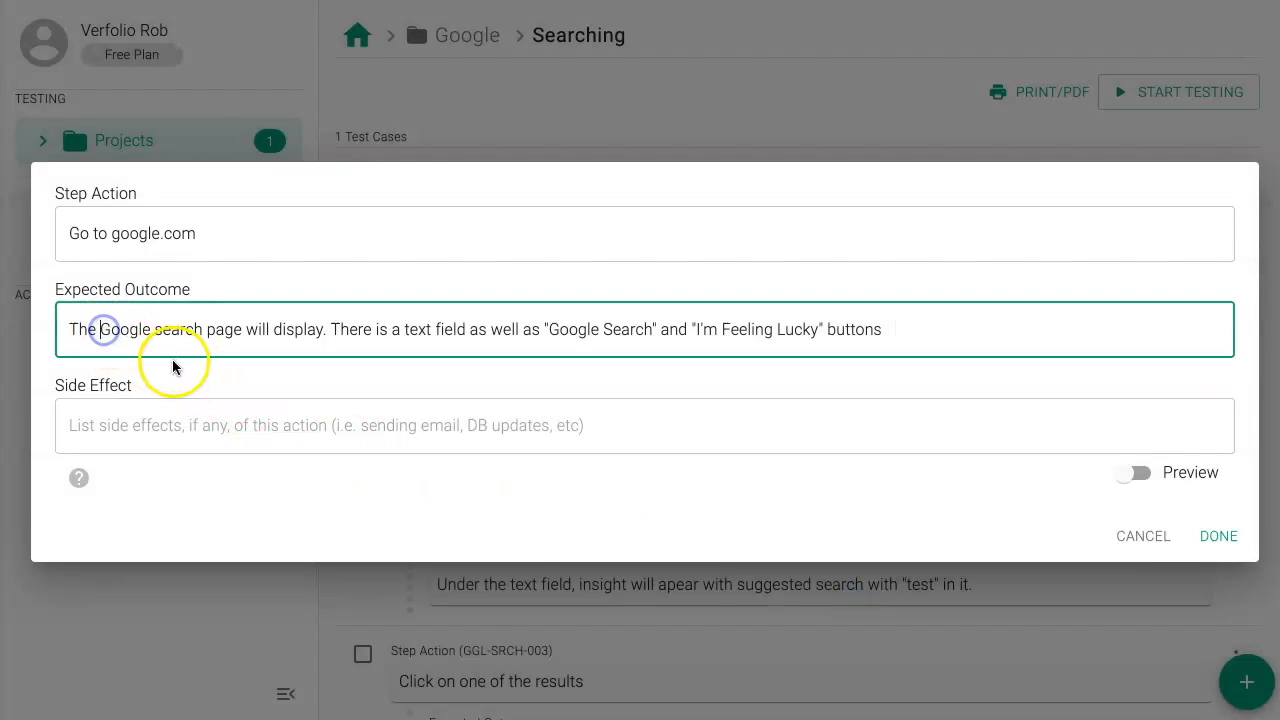
pyautogui.write('*')
pyautogui.click(158, 329)
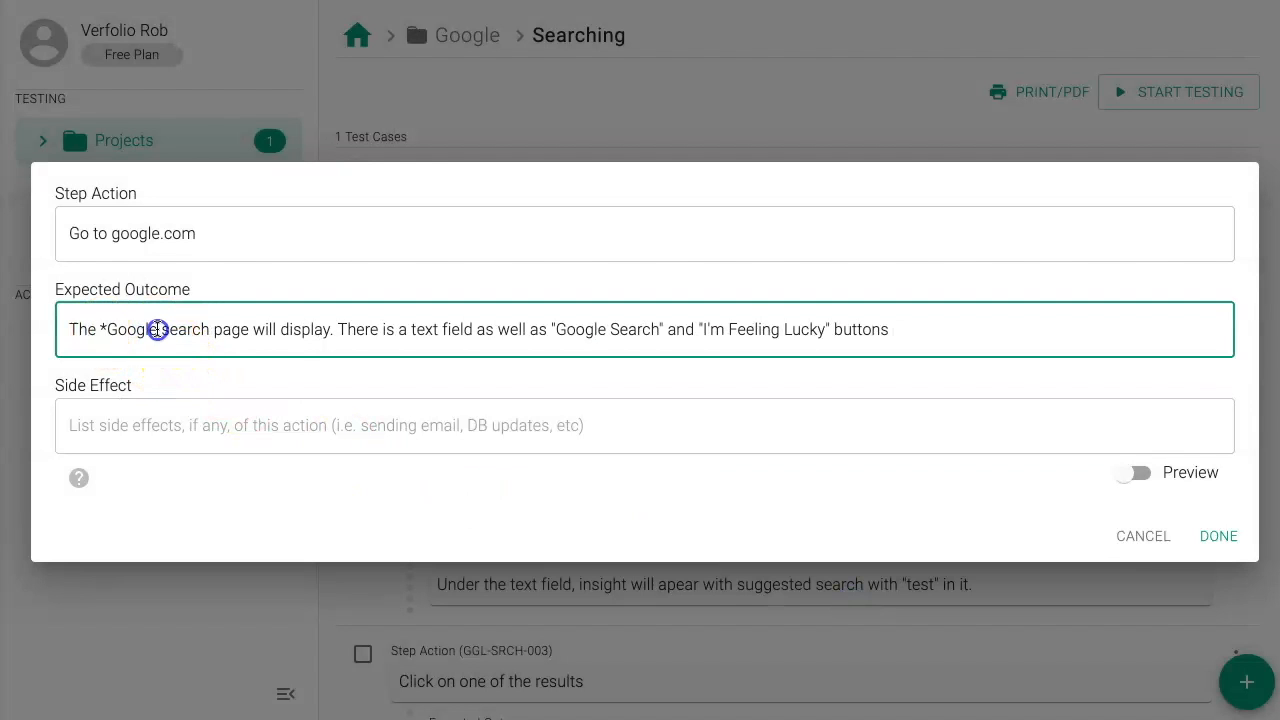
pyautogui.write('*')
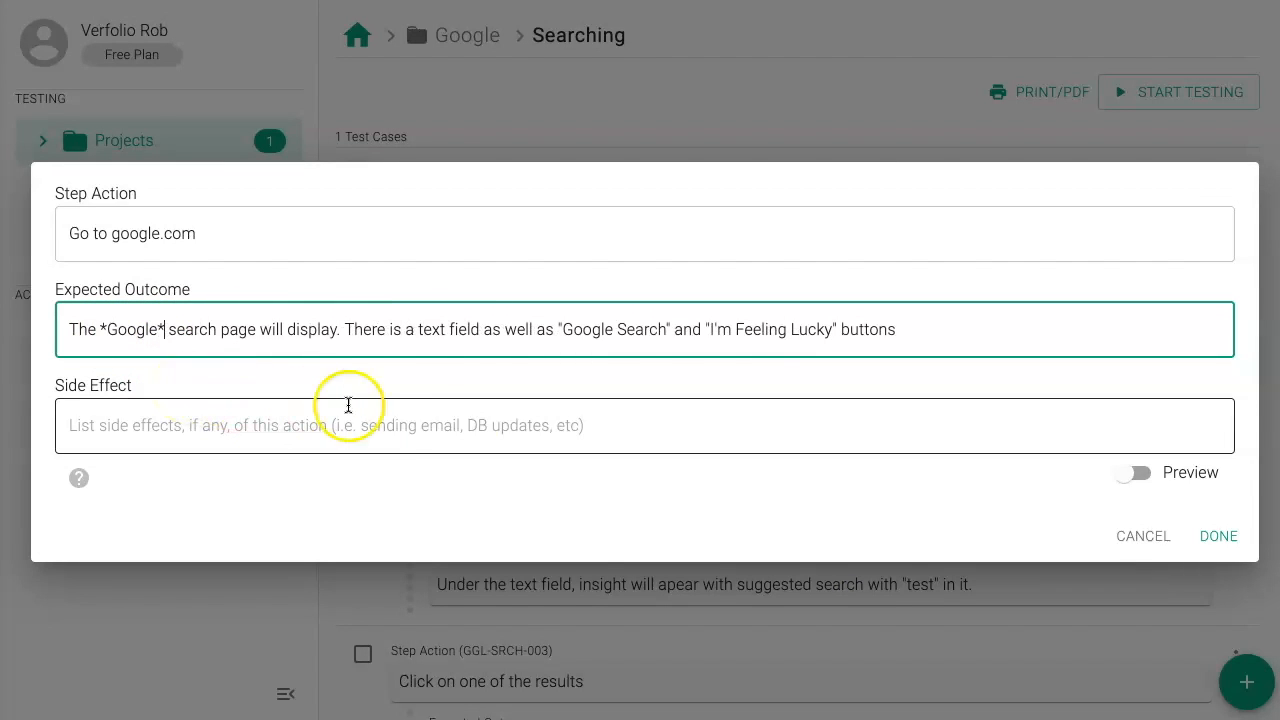
pyautogui.click(1138, 472)
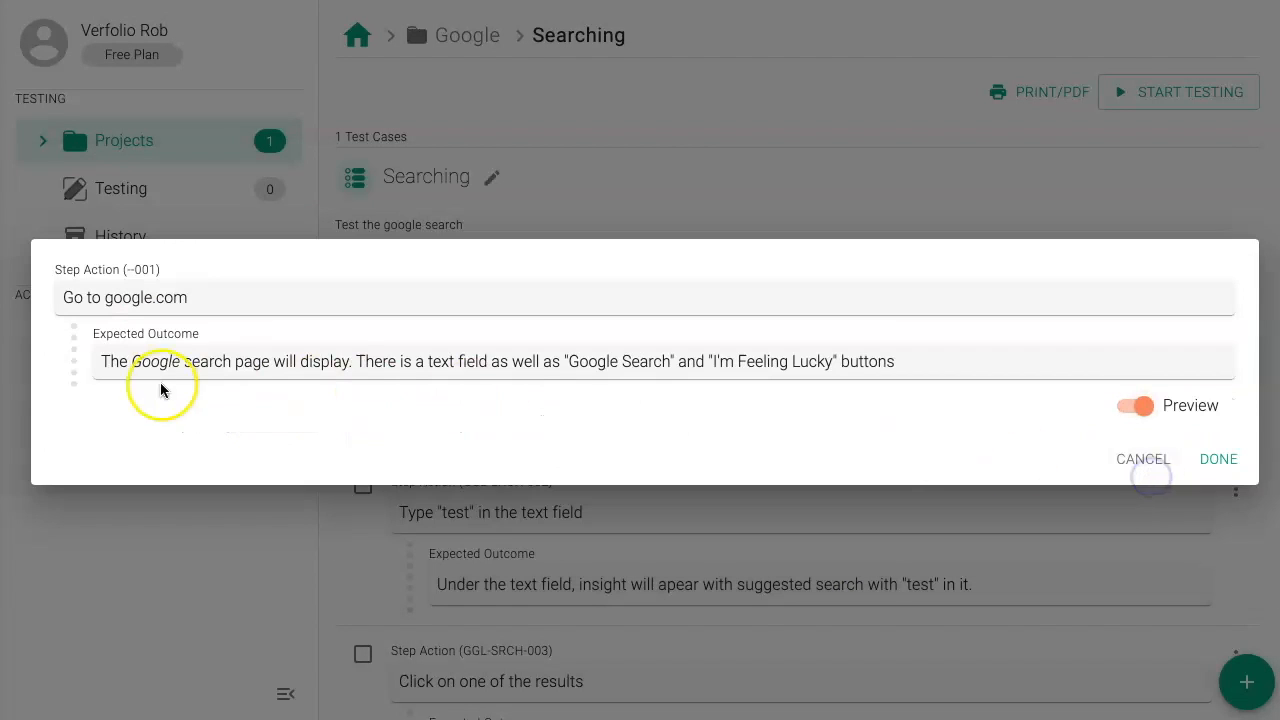
pyautogui.click(1140, 405)
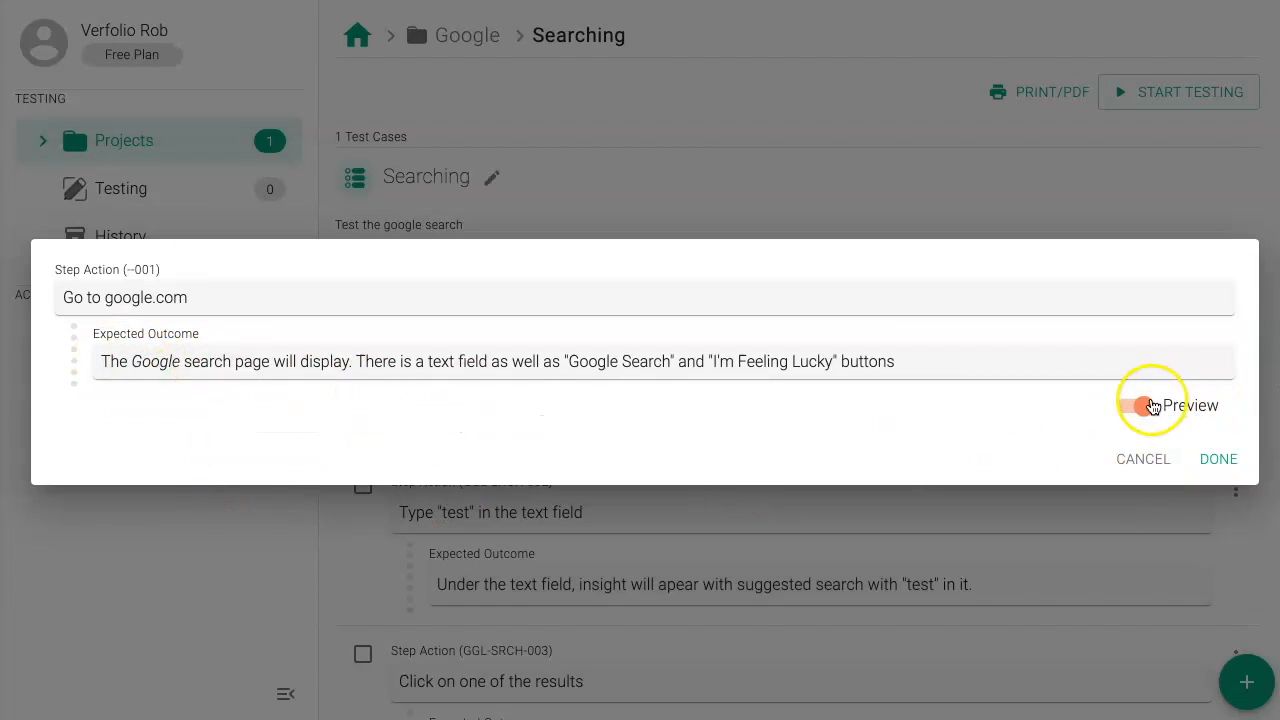
# Step: Turn off the preview and save the edited "Go to google.com" step
pyautogui.click(654, 505)
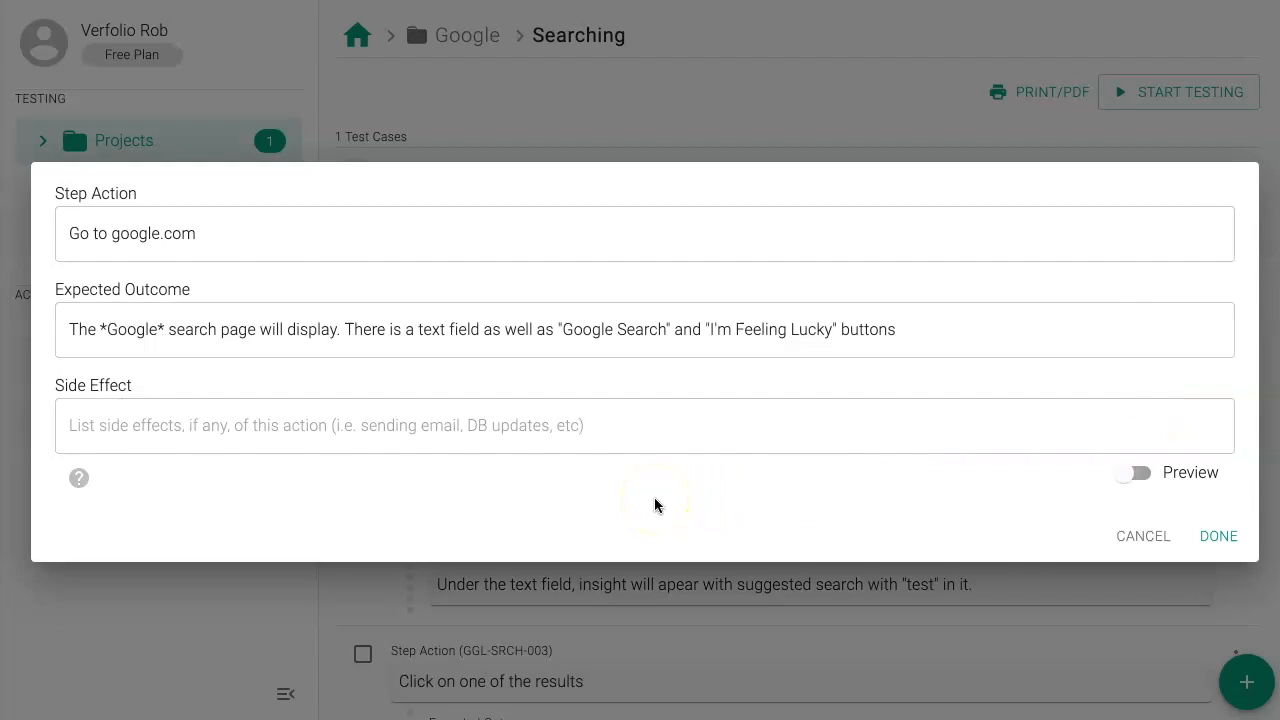
pyautogui.click(1219, 536)
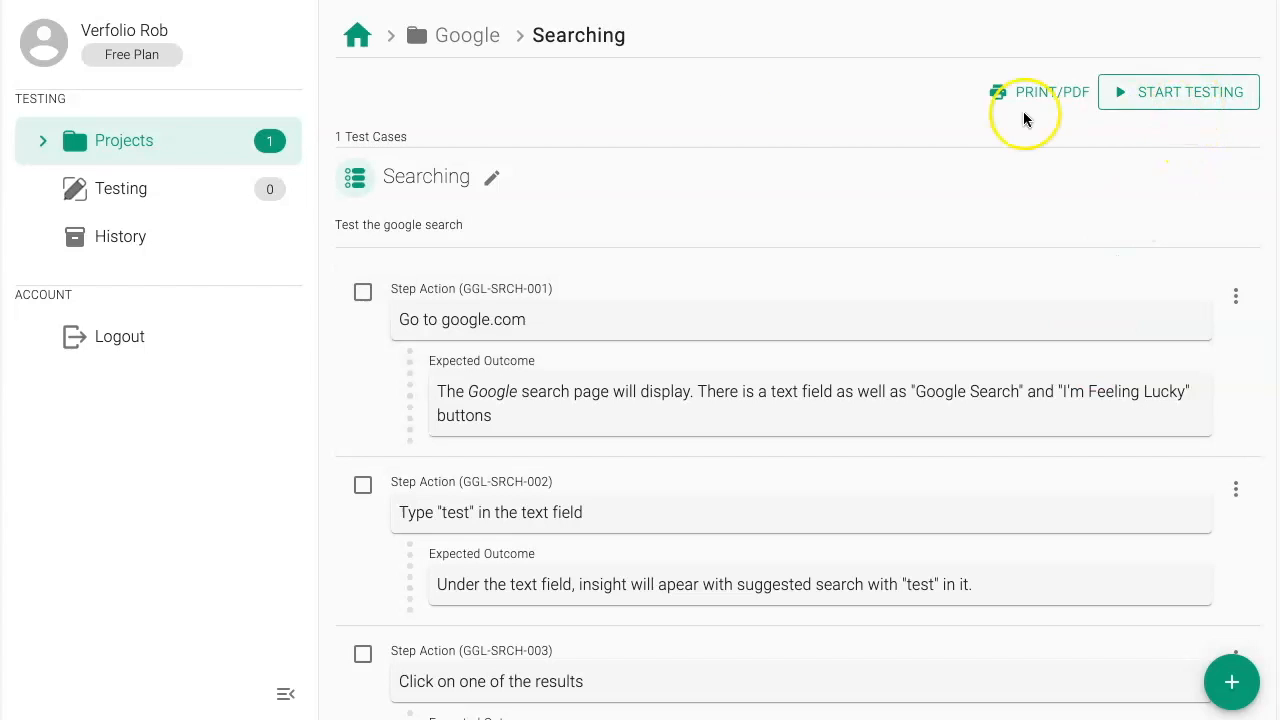
# Step: Reopen the Searching test case through the Google project and start a test run that includes Searching (GGL-SRCH)
pyautogui.click(72, 140)
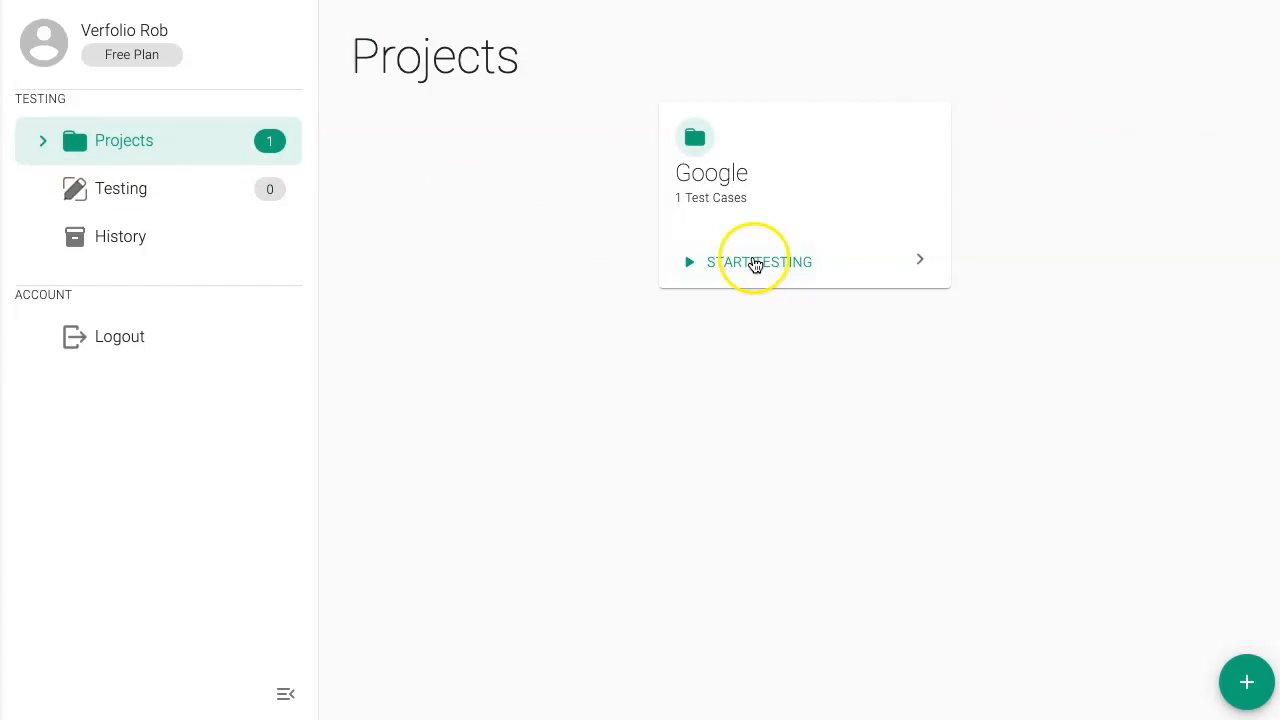
pyautogui.click(833, 166)
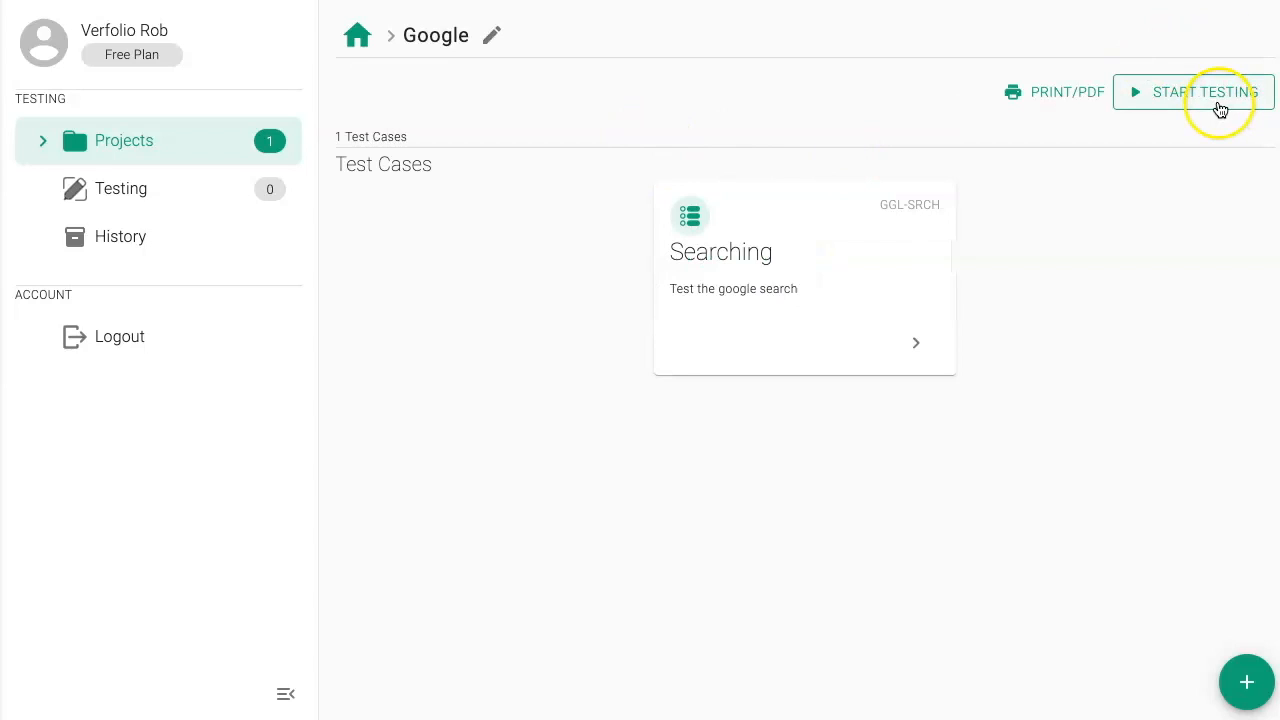
pyautogui.click(767, 248)
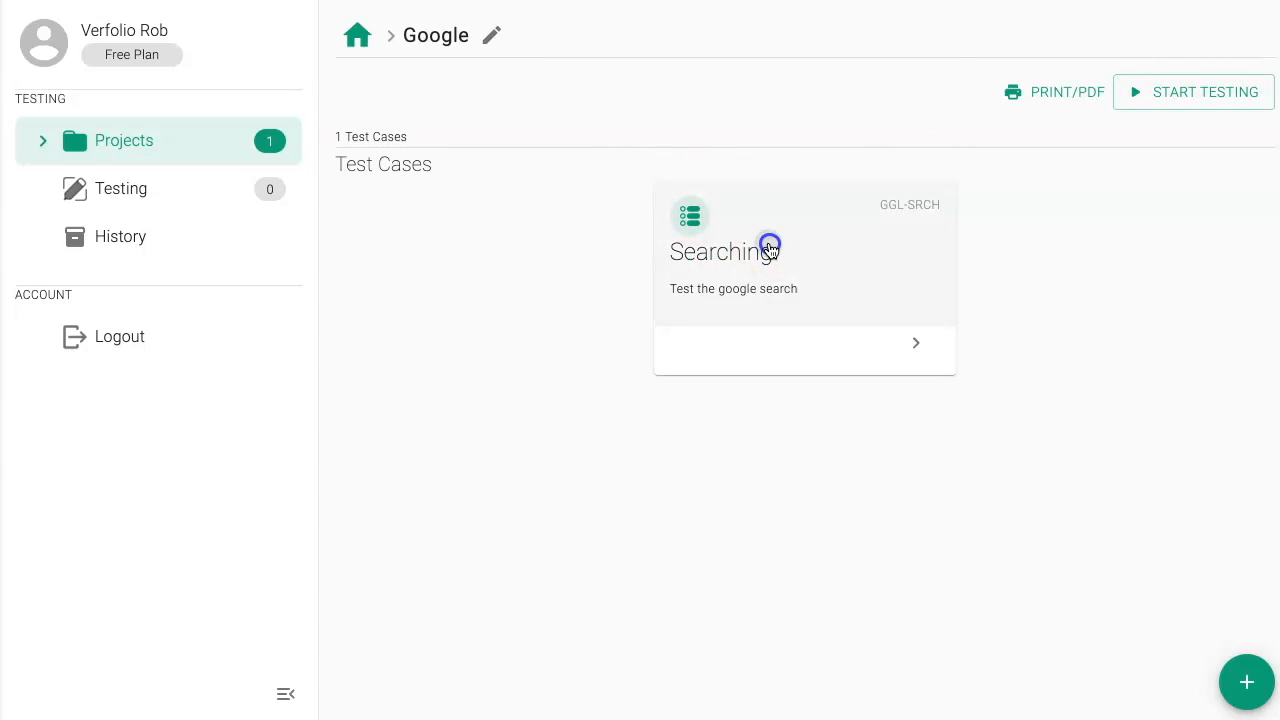
pyautogui.click(1193, 92)
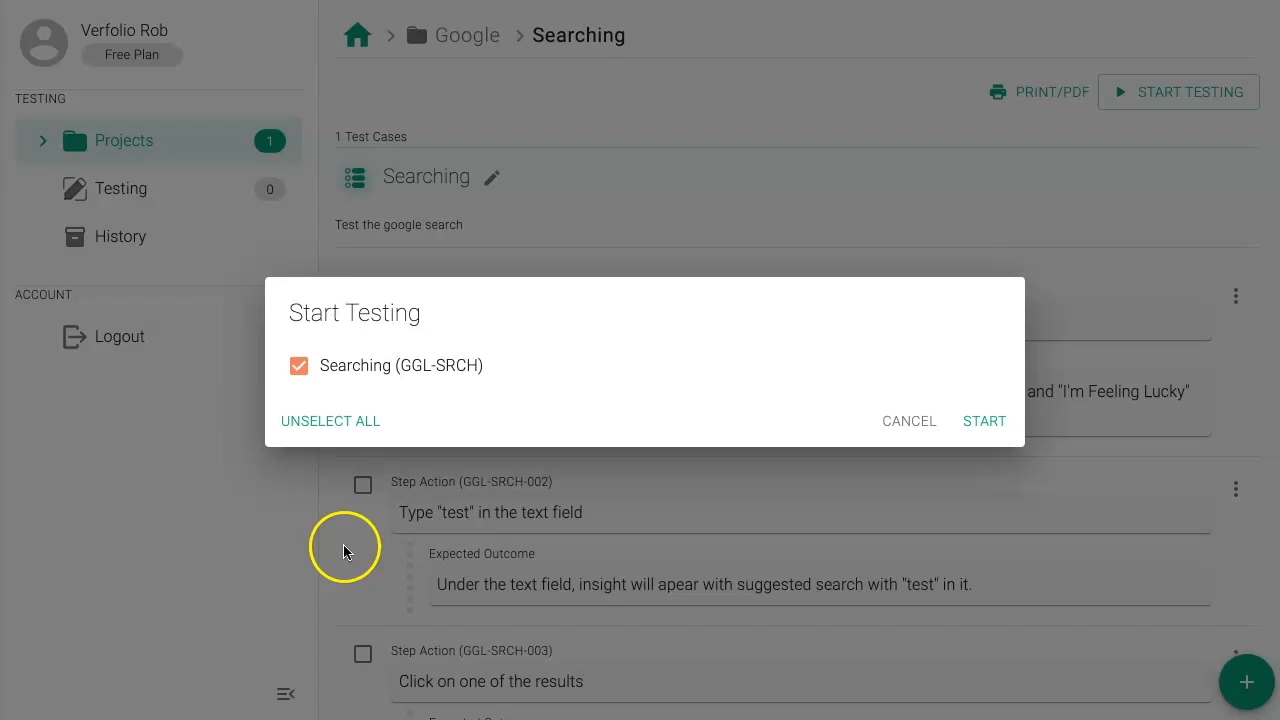
pyautogui.click(985, 421)
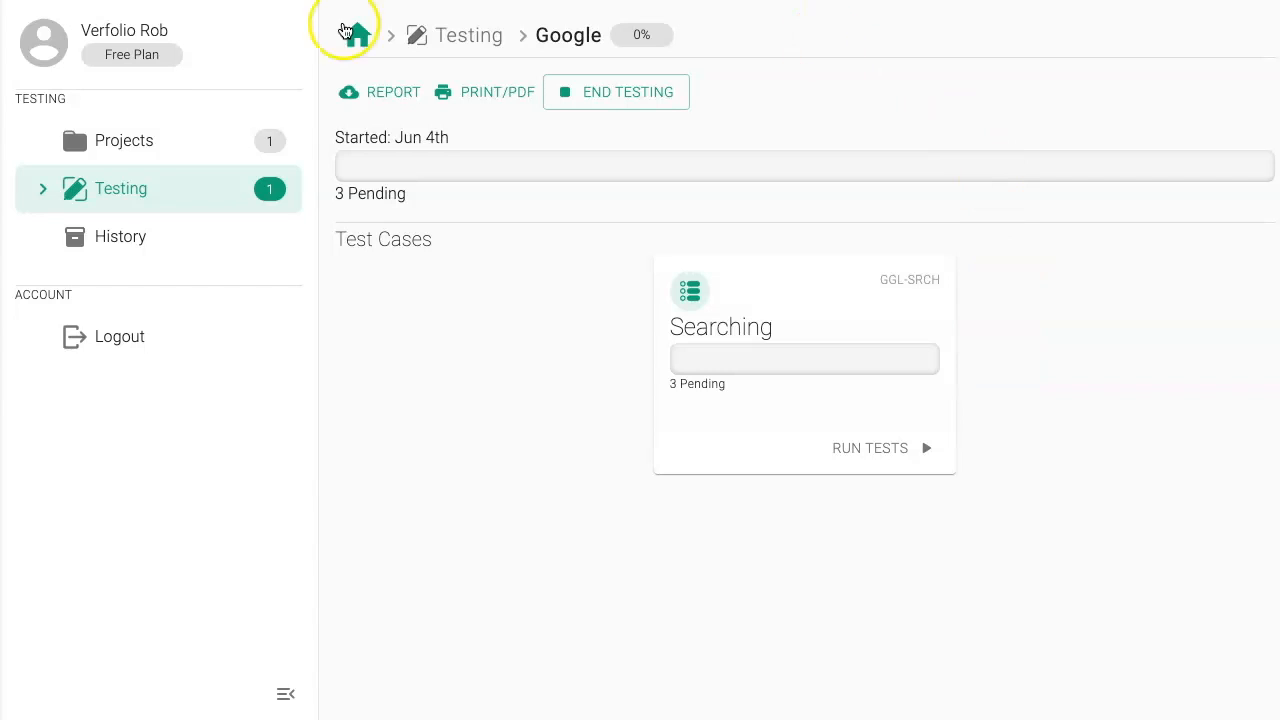
# Step: Open the Searching test case in the Google test run and mark the "Go to google.com" step as successful
pyautogui.click(157, 189)
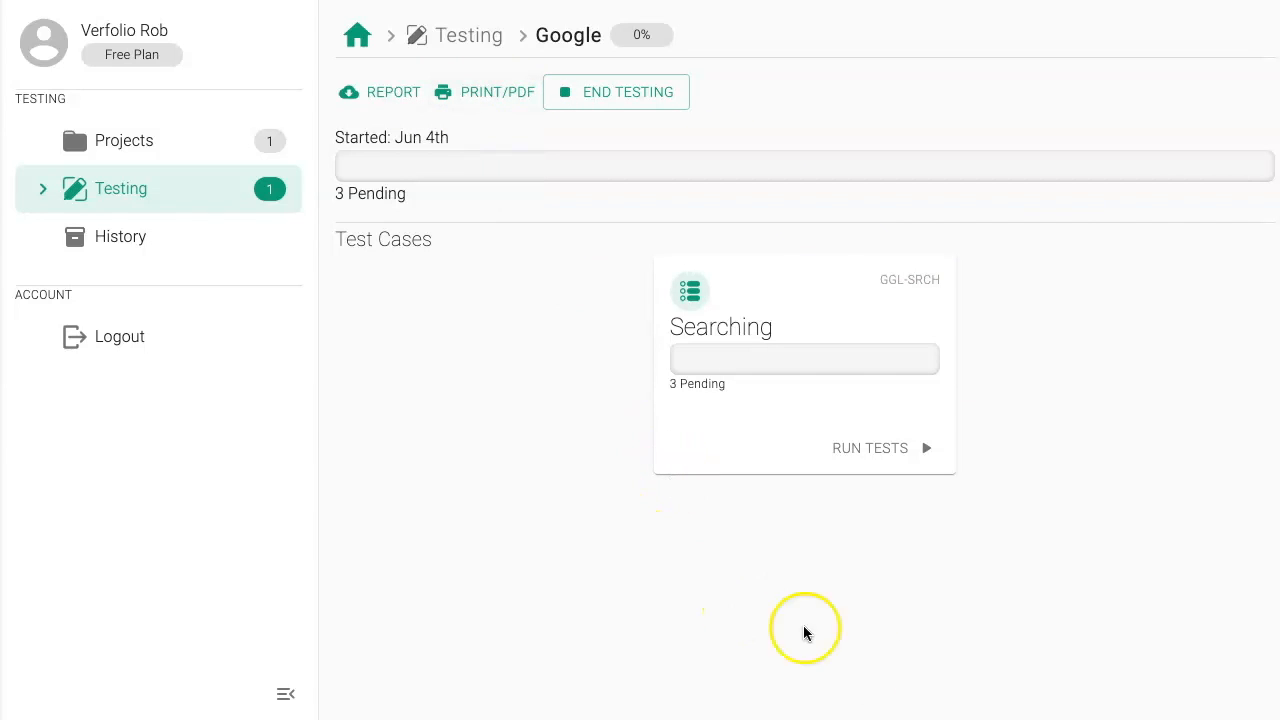
pyautogui.click(834, 289)
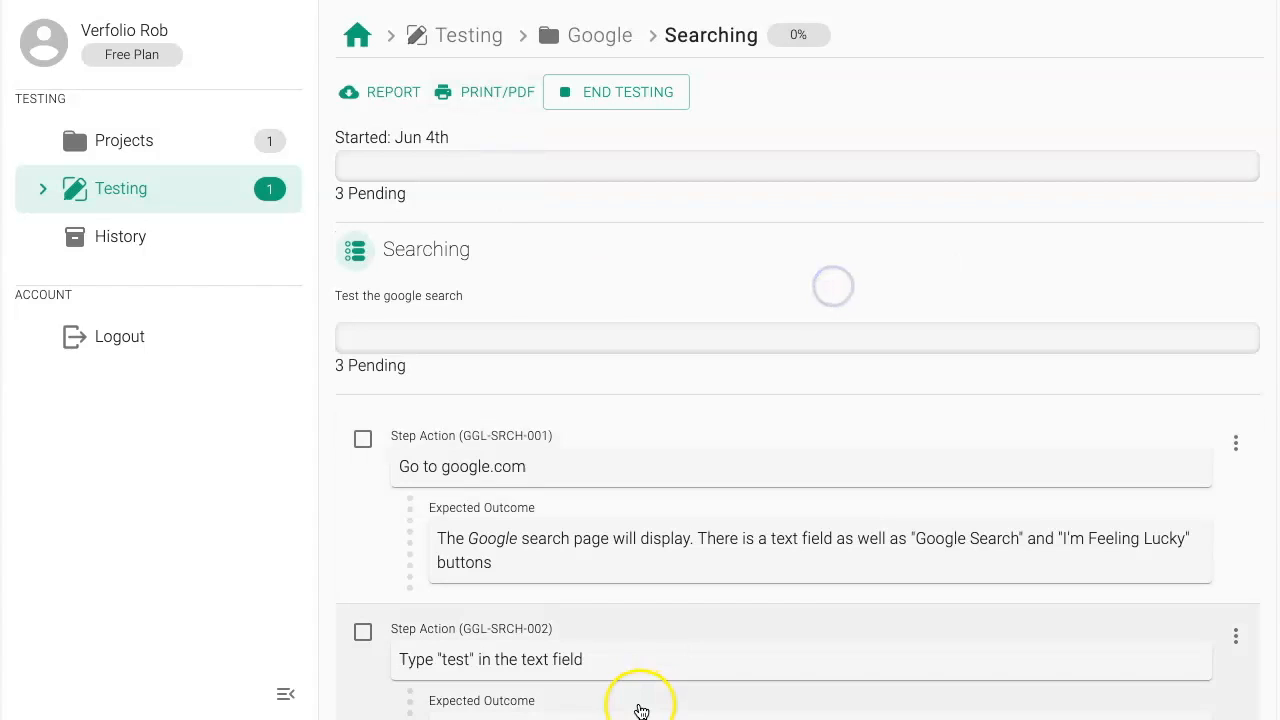
pyautogui.scroll(-1, 666, 278)
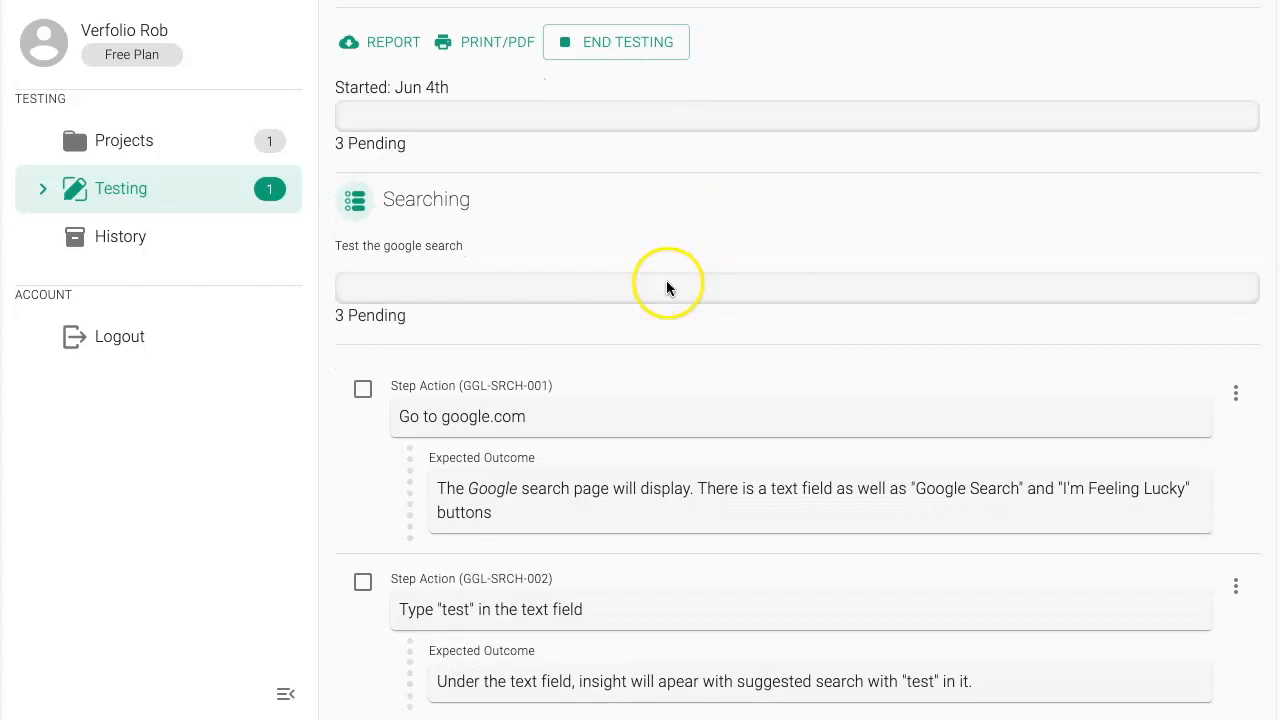
pyautogui.scroll(-2, 378, 370)
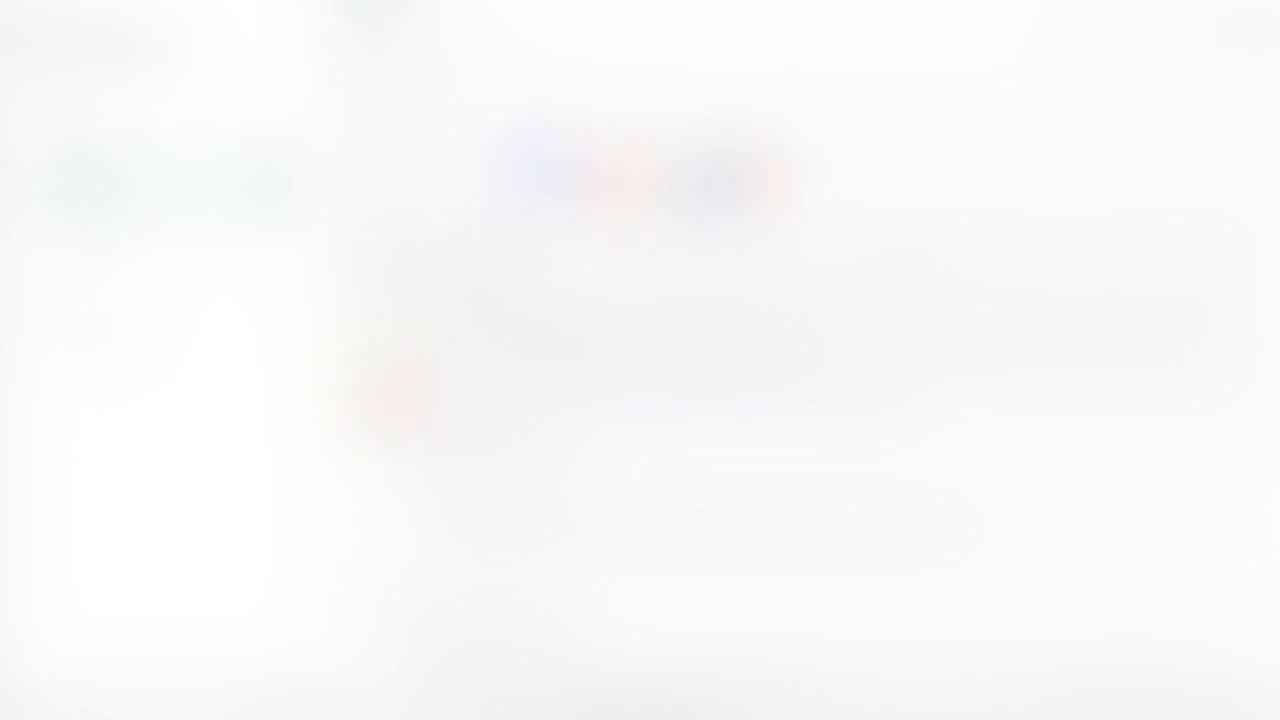
pyautogui.click(479, 293)
pyautogui.click(469, 280)
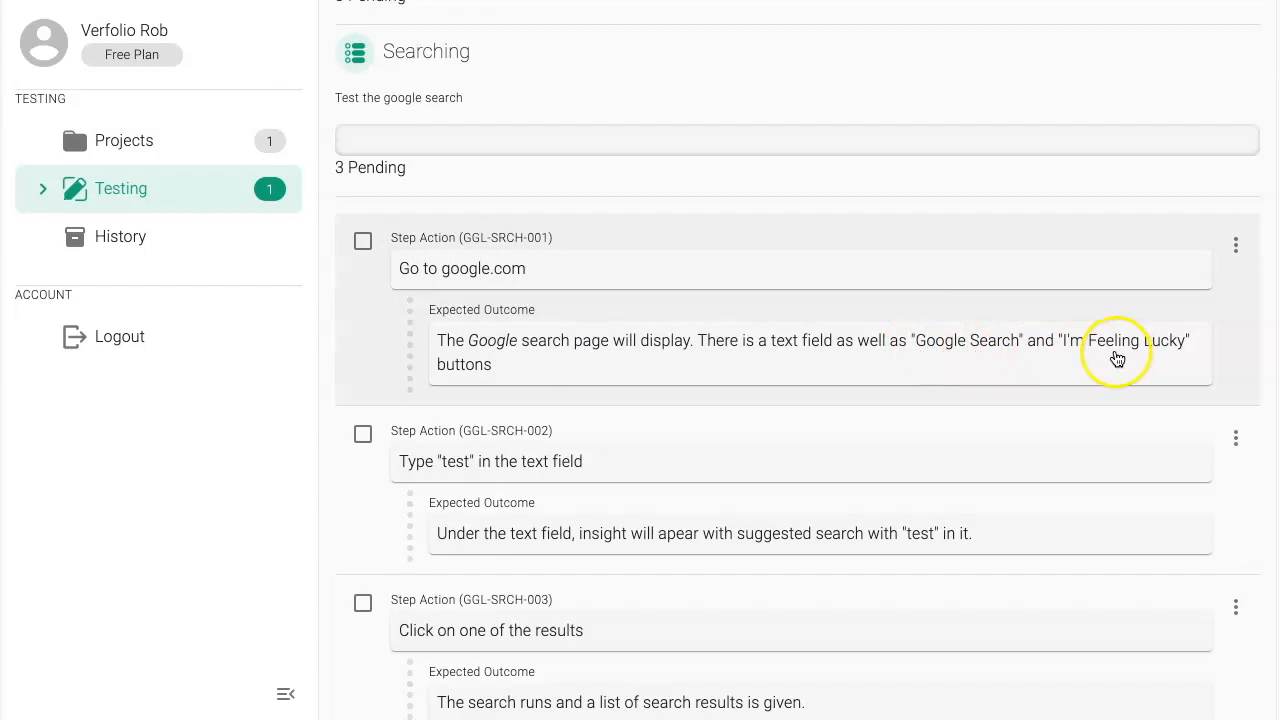
pyautogui.click(355, 332)
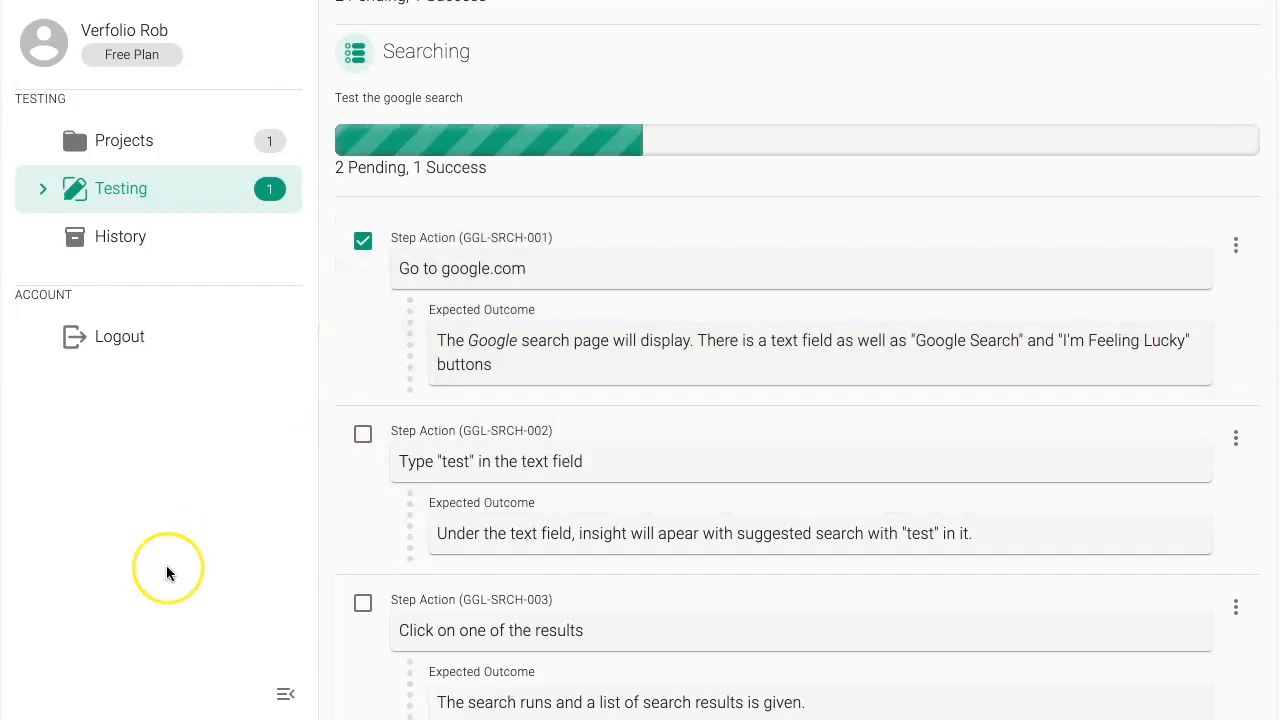
# Step: Check the Google run's progress in the overview of testing in progress, and reopen its Searching test case
pyautogui.scroll(2, 590, 257)
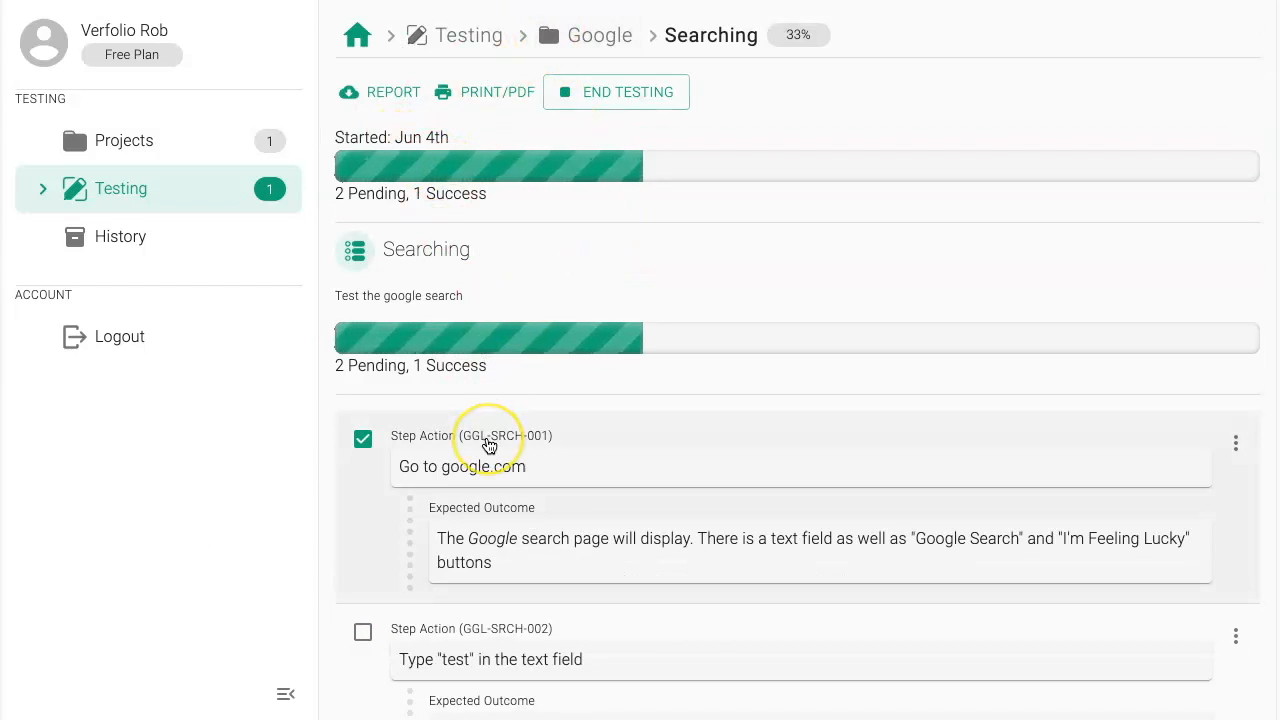
pyautogui.click(158, 208)
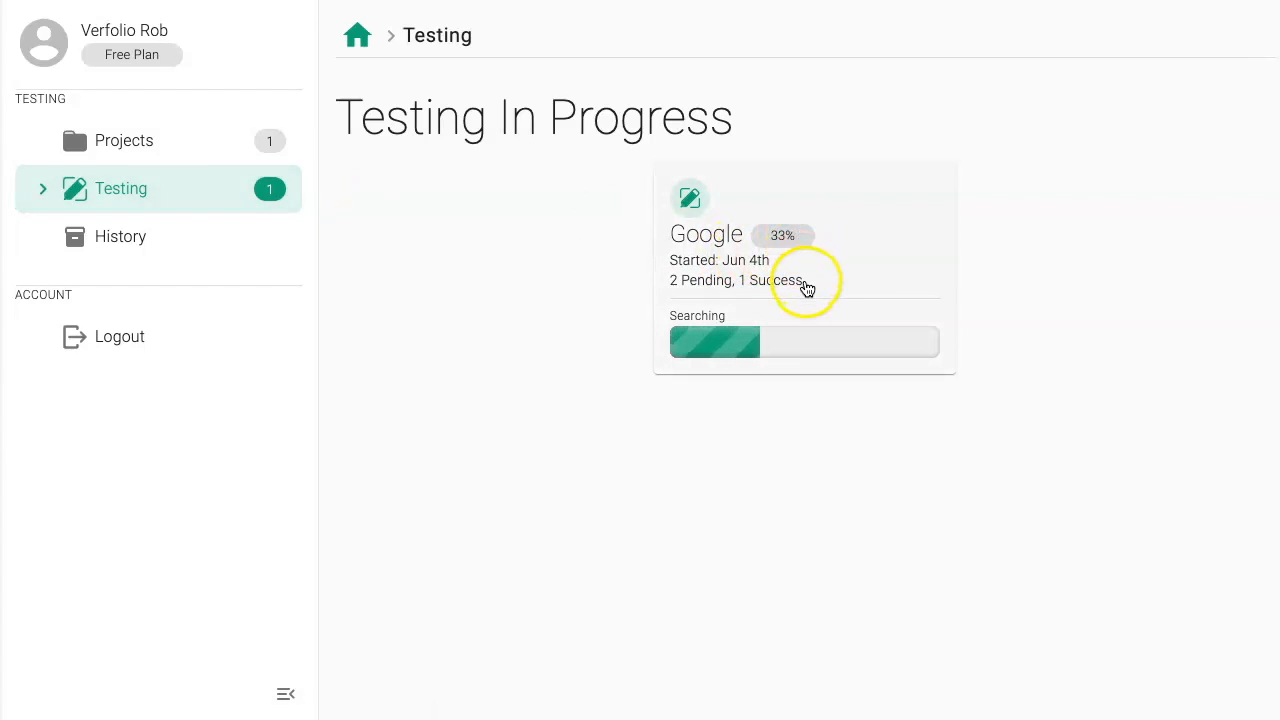
pyautogui.click(859, 266)
pyautogui.click(808, 291)
# Step: Try the search "test" on Google and mark the second and third Searching test steps as successful
pyautogui.scroll(-2, 582, 313)
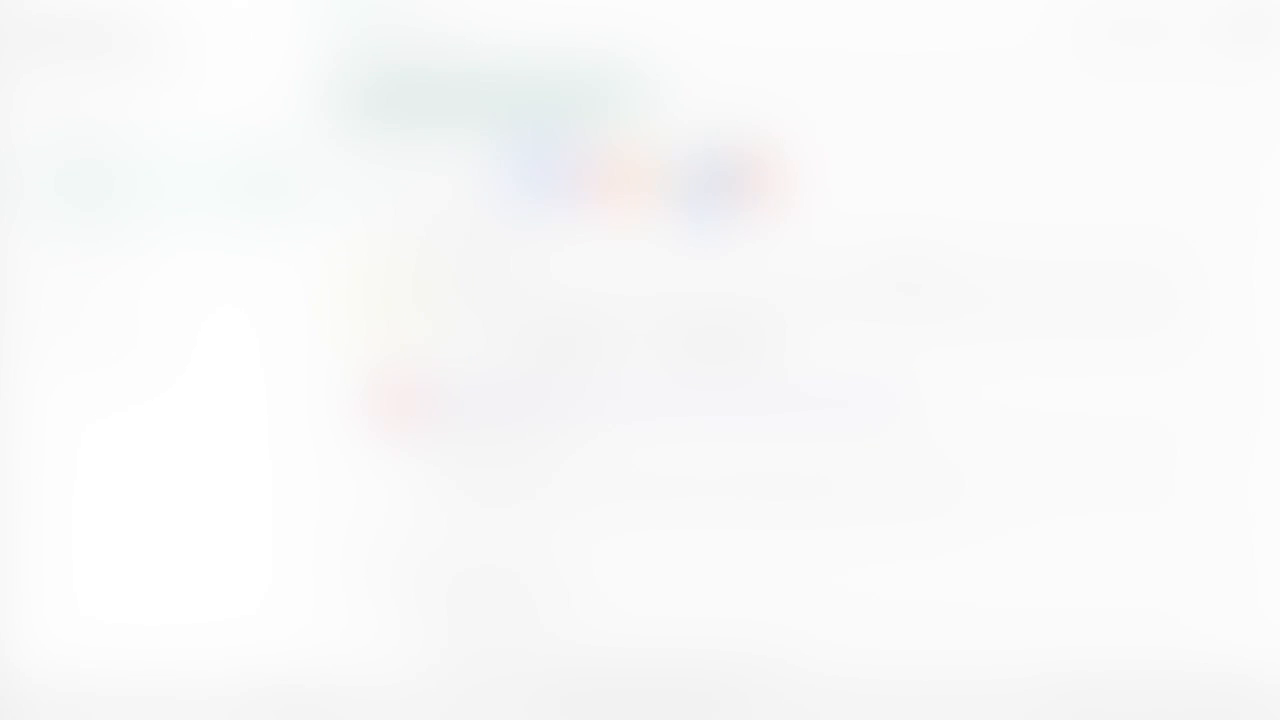
pyautogui.write('test')
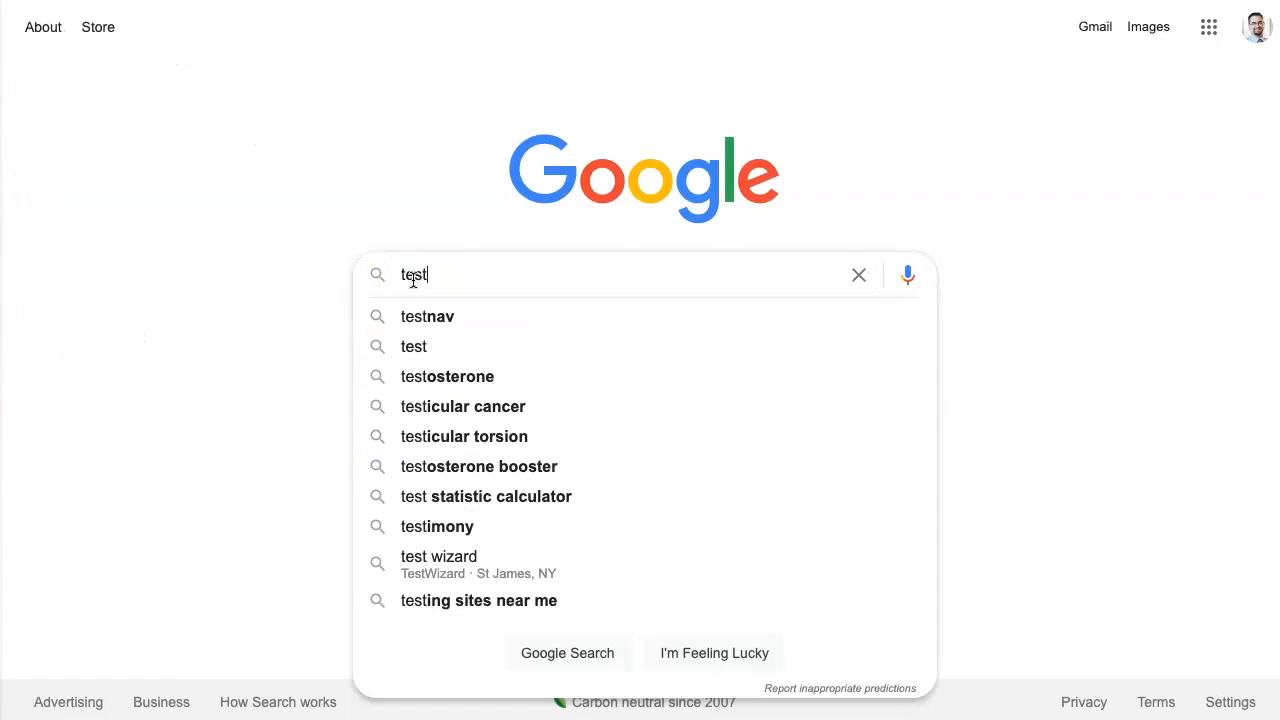
pyautogui.click(326, 281)
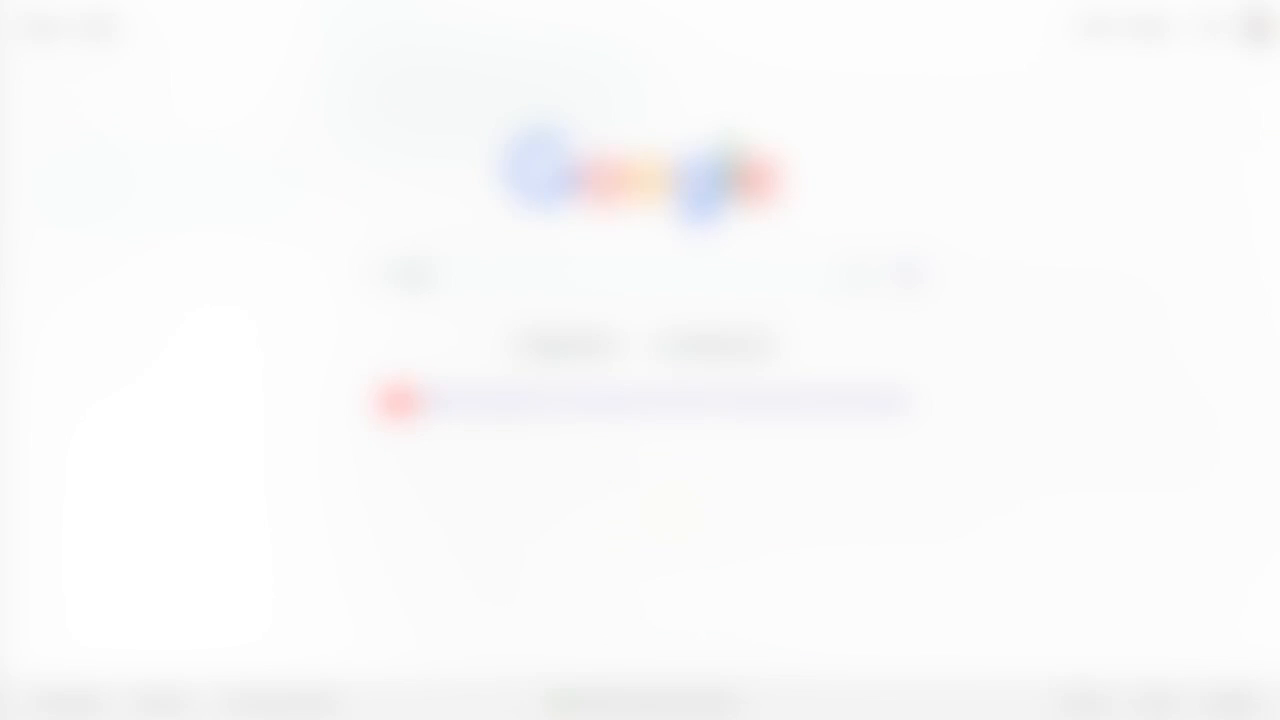
pyautogui.click(356, 473)
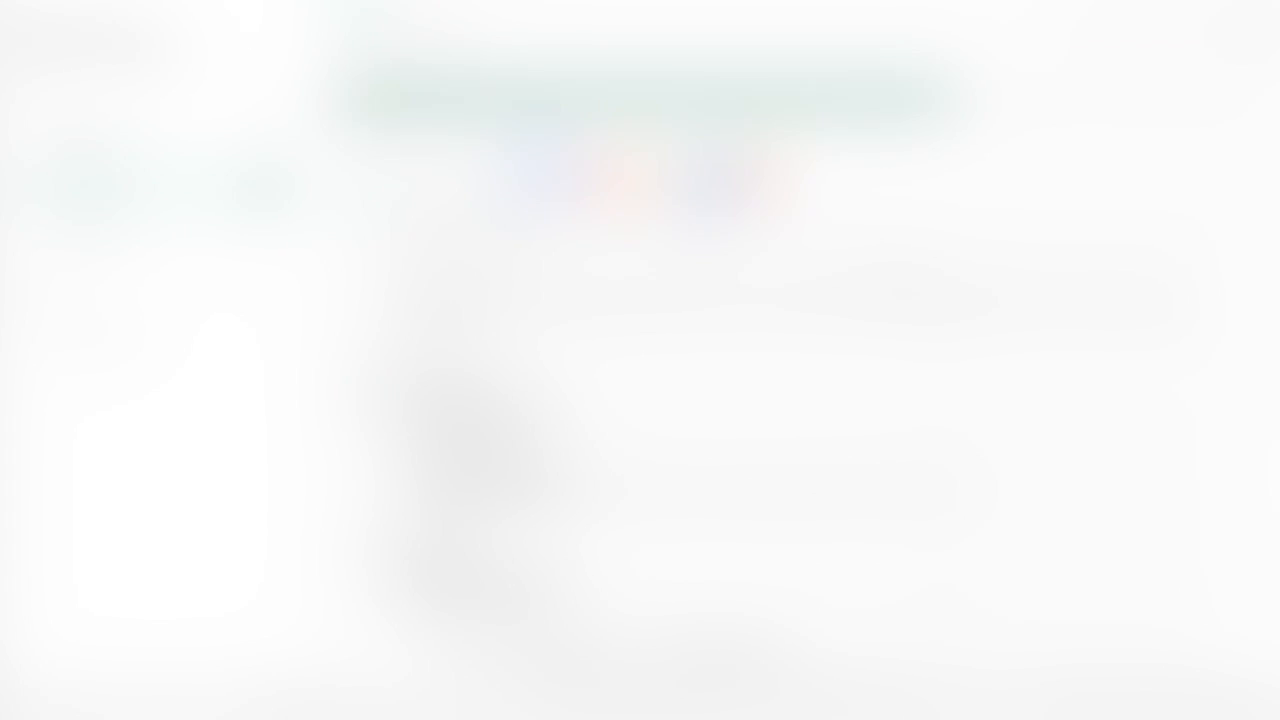
pyautogui.click(513, 328)
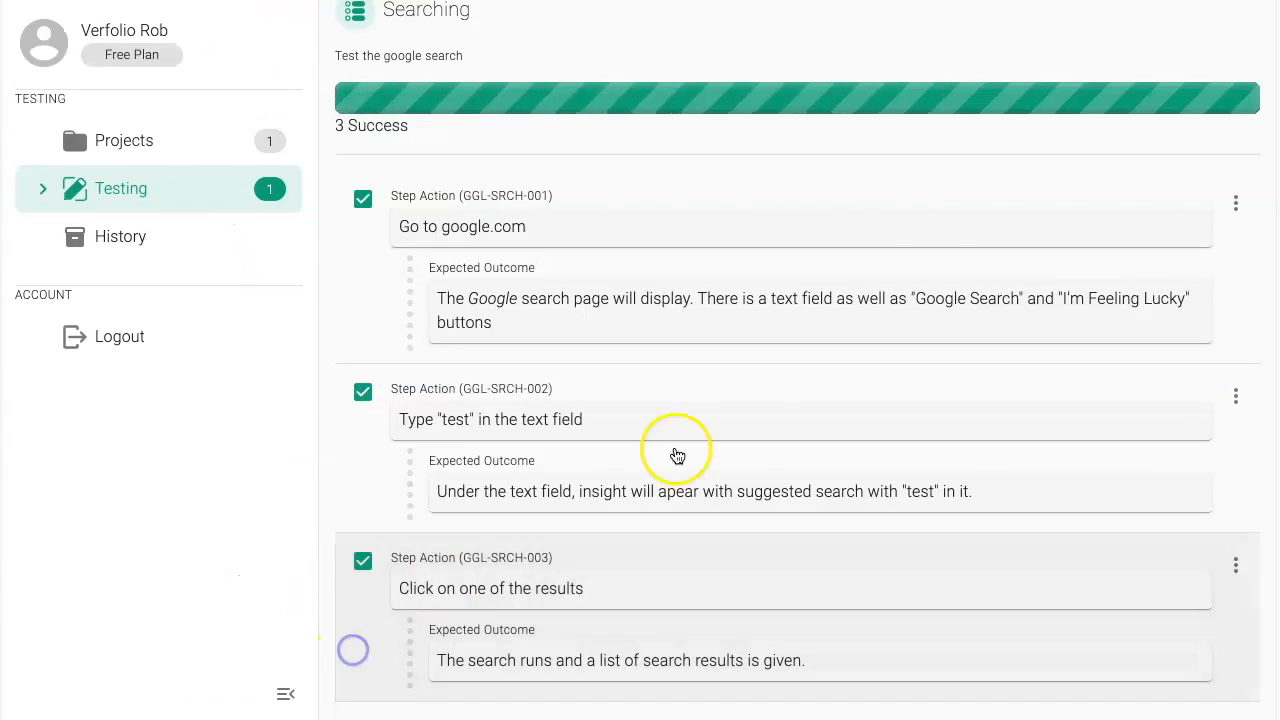
pyautogui.scroll(3, 677, 451)
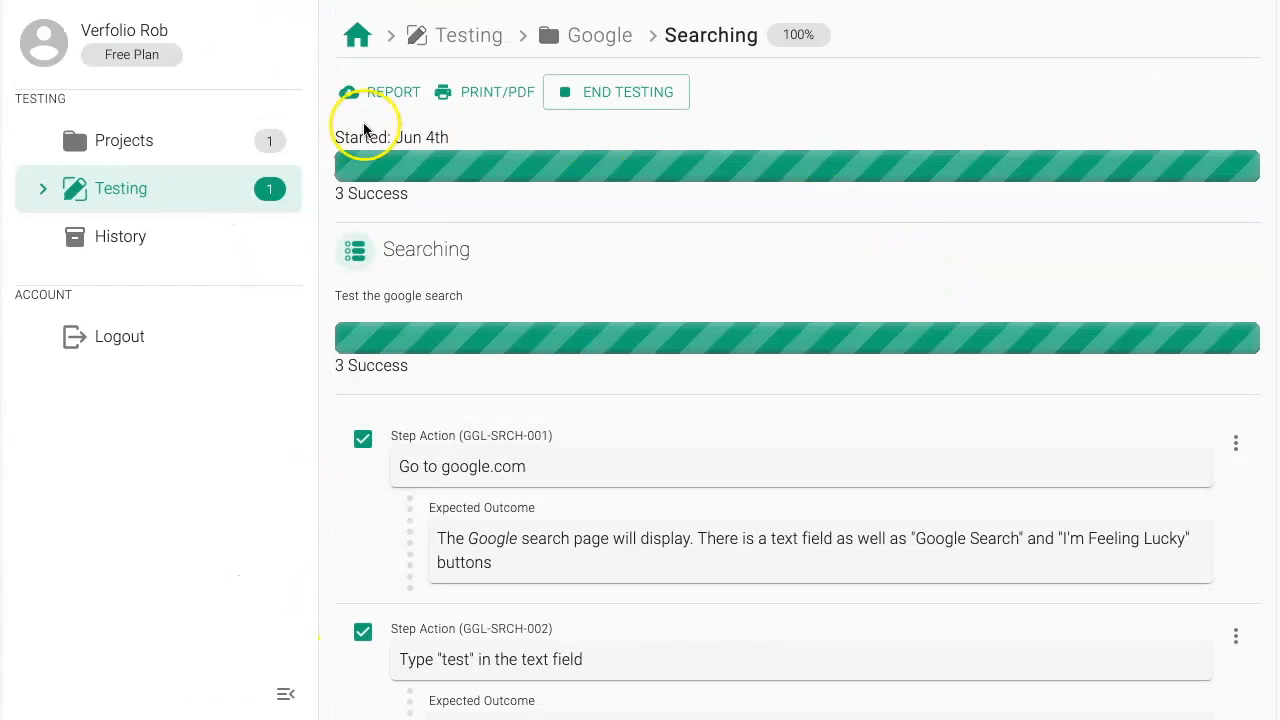
# Step: Check the Google run in the testing and project overviews, resume it from the project, and end its testing
pyautogui.click(134, 182)
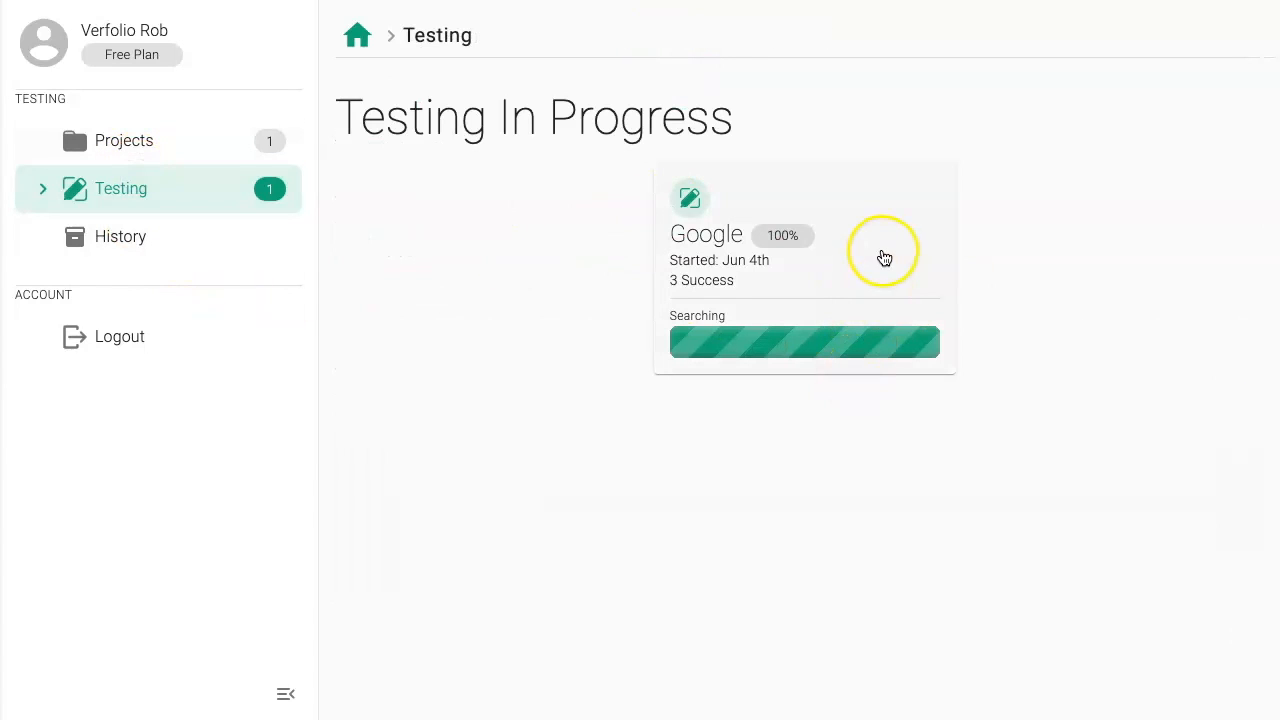
pyautogui.click(216, 132)
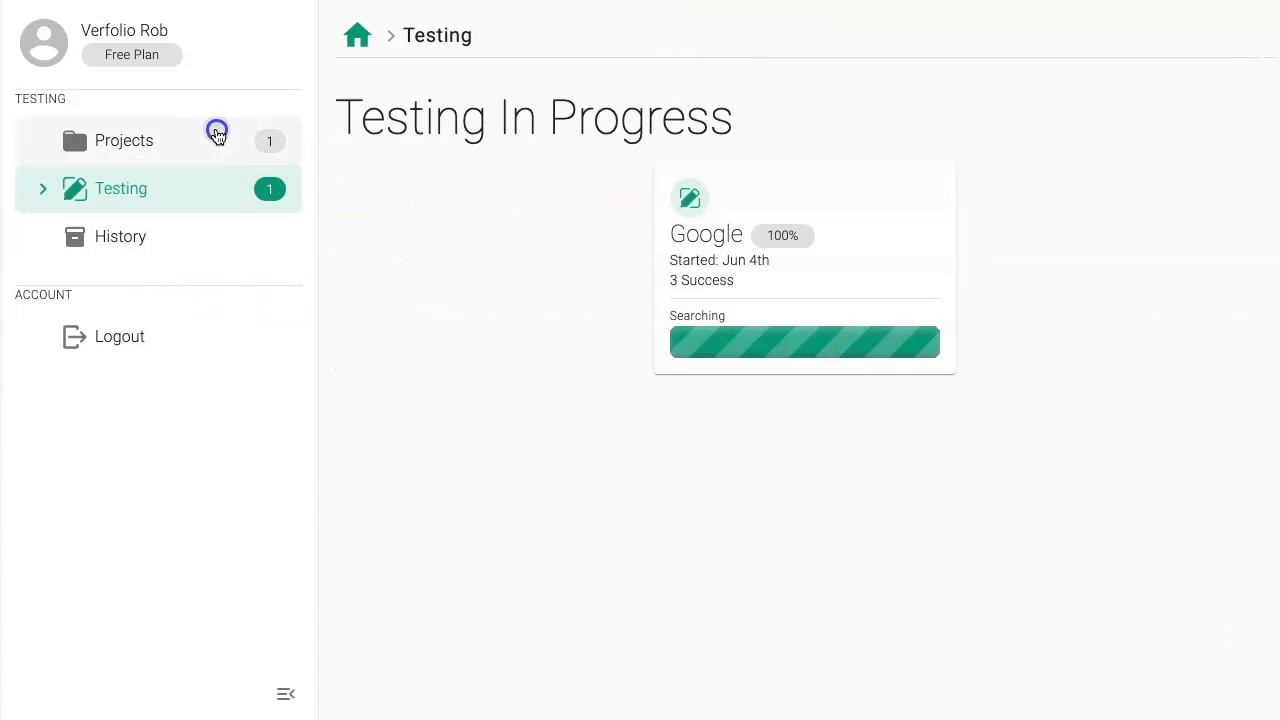
pyautogui.click(146, 142)
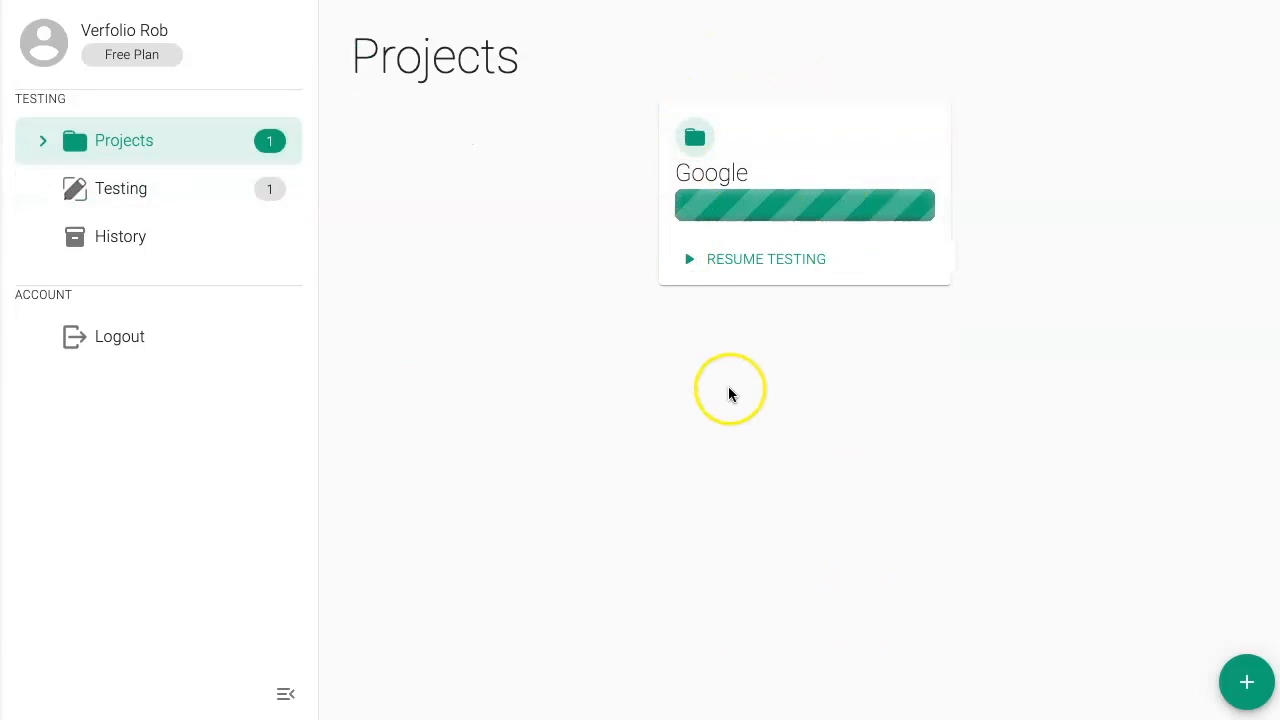
pyautogui.click(718, 252)
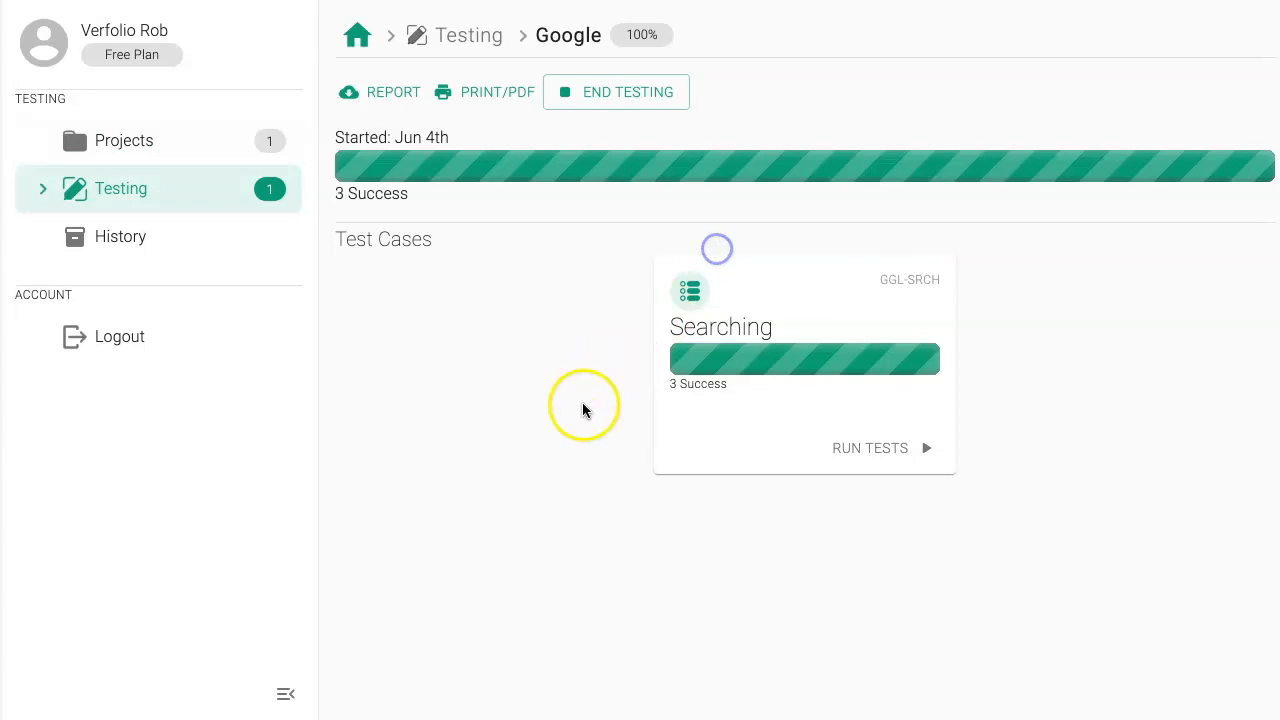
pyautogui.click(608, 108)
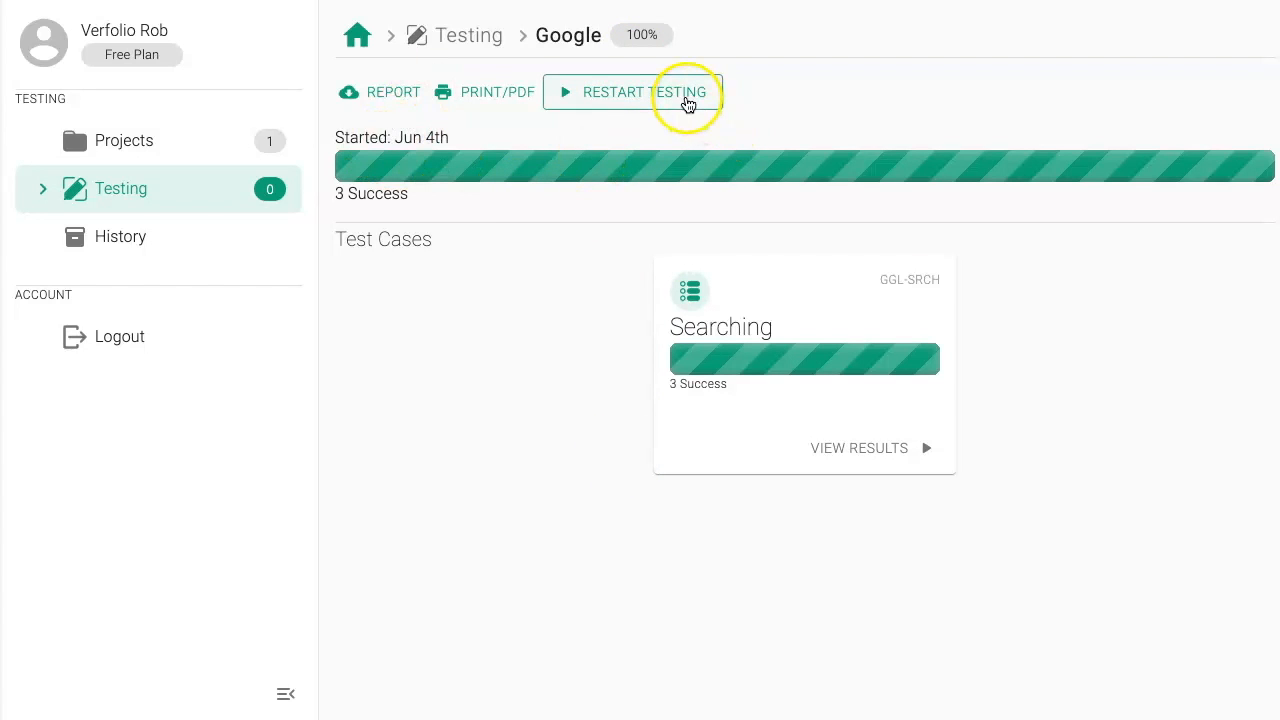
# Step: View the Google project again and open its finished test run from the testing history
pyautogui.click(190, 142)
pyautogui.click(857, 183)
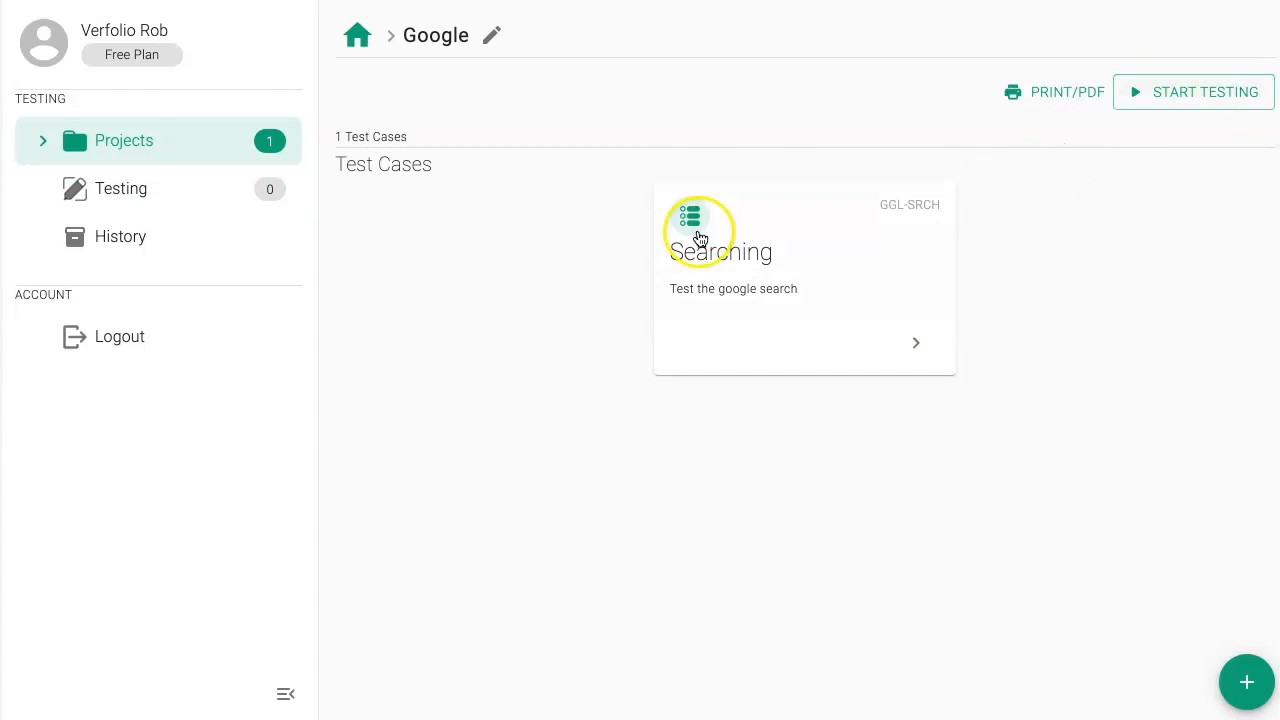
pyautogui.click(136, 236)
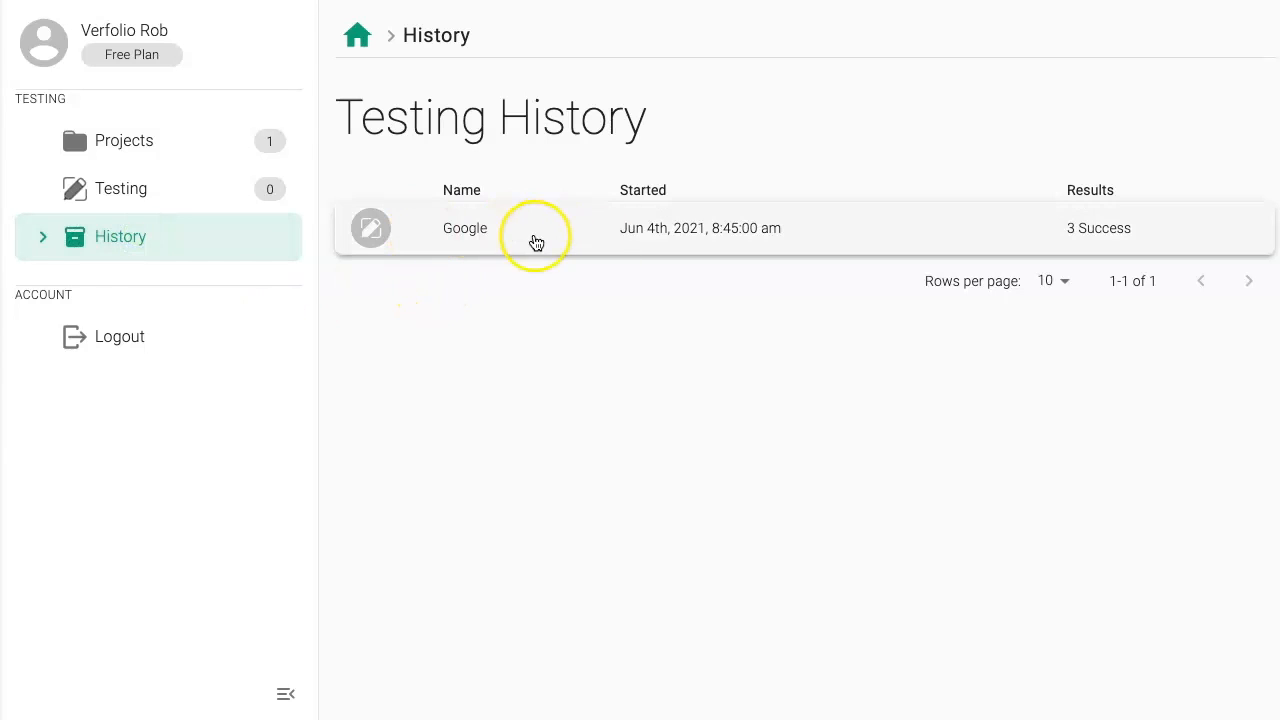
pyautogui.click(800, 237)
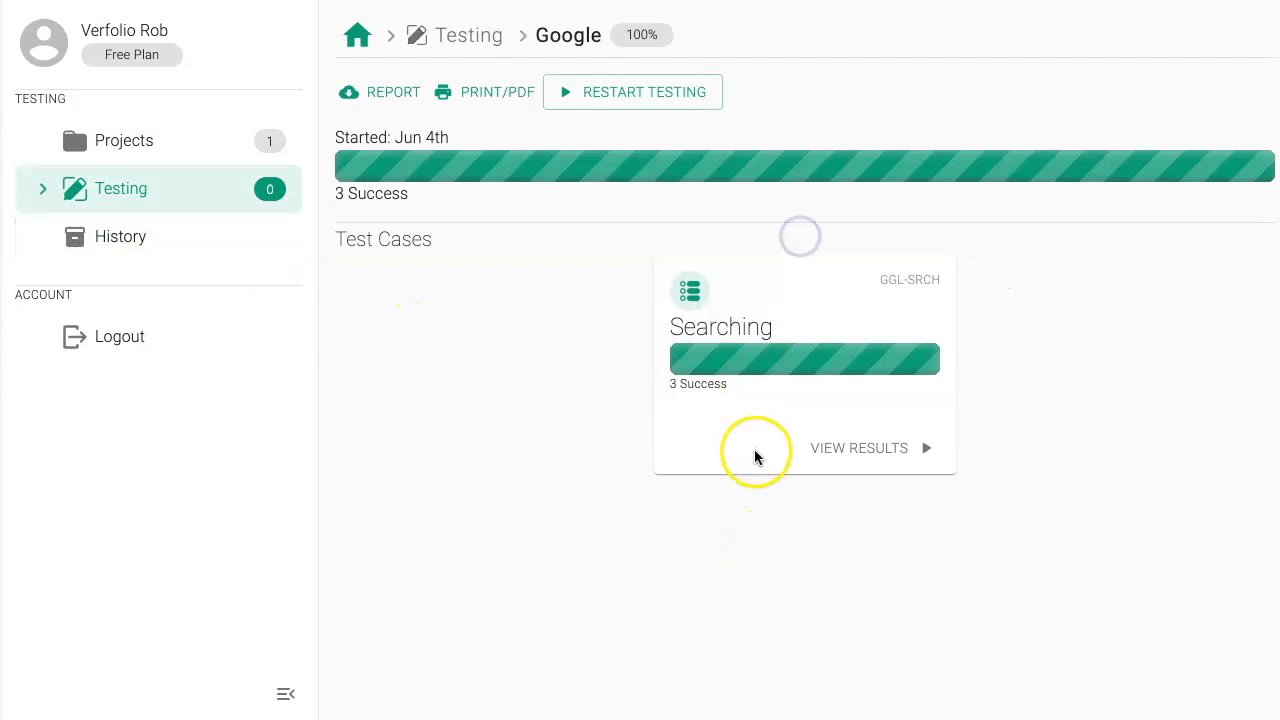
# Step: Preview the Google run's printout, dismiss it without printing, and download the run's PDF report
pyautogui.click(497, 90)
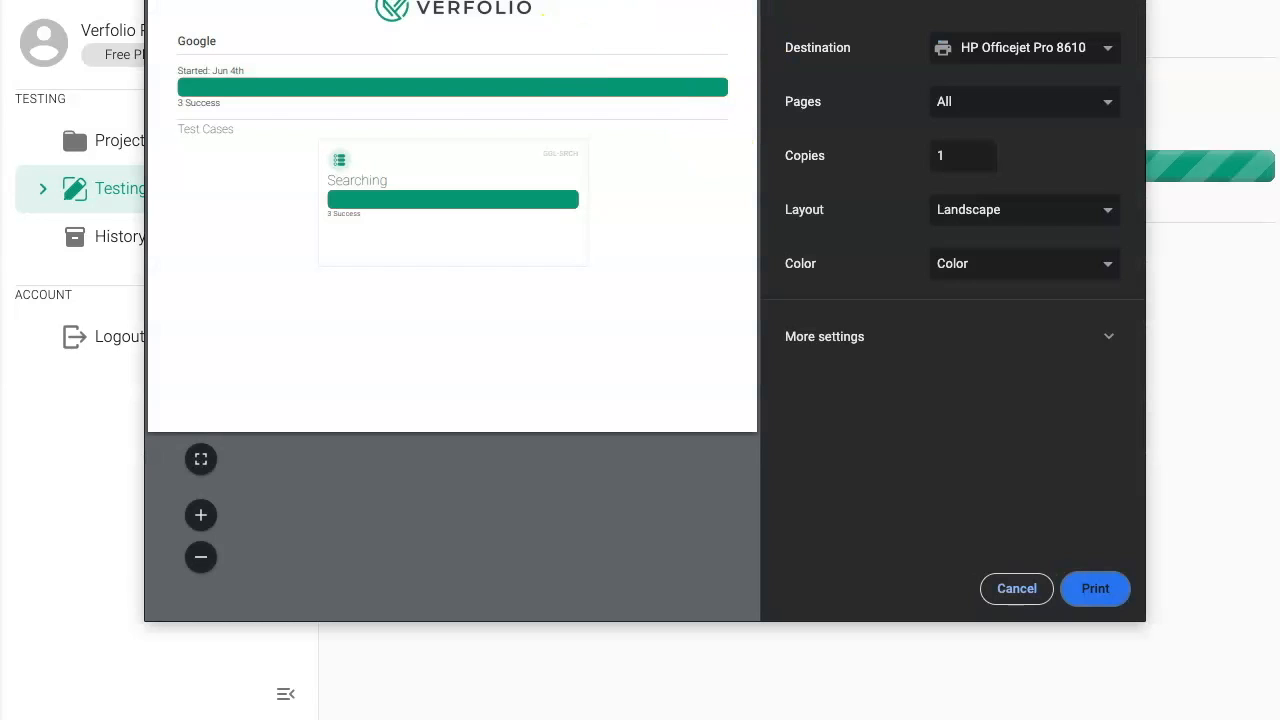
pyautogui.click(994, 586)
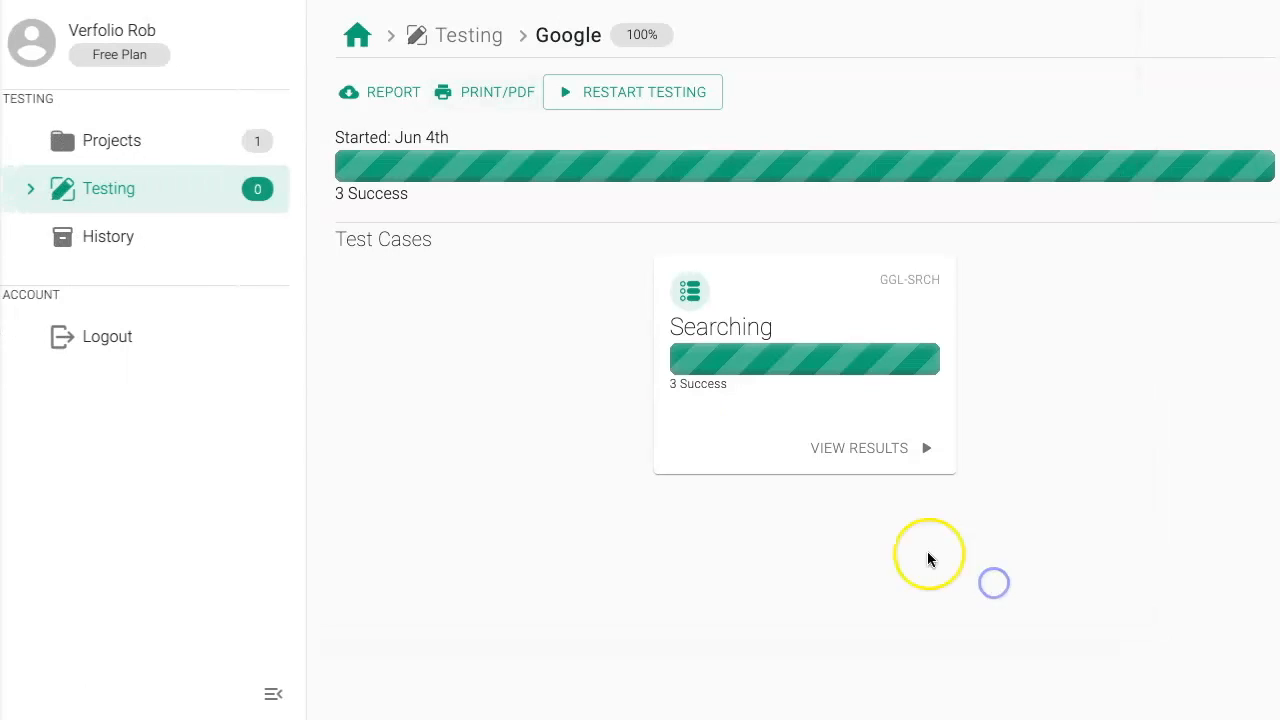
pyautogui.click(398, 96)
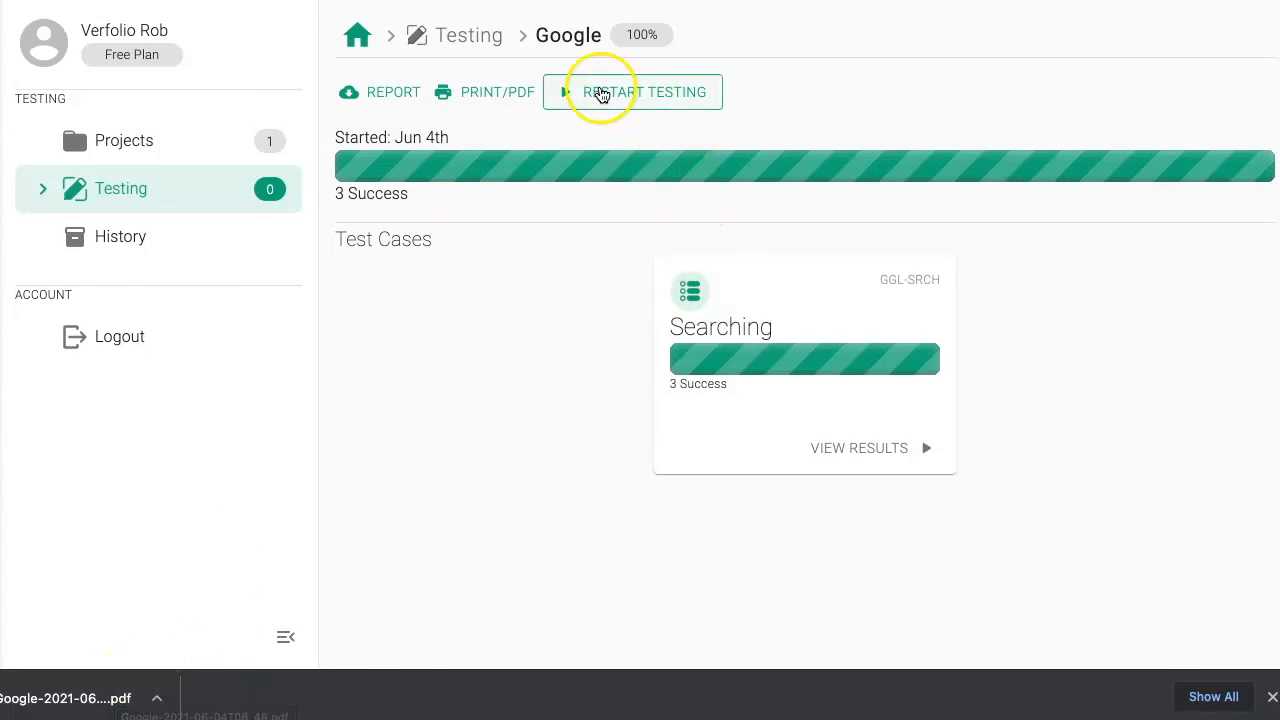
# Step: Open the Searching test case's results and preview their printout, dismissing it without printing
pyautogui.click(780, 297)
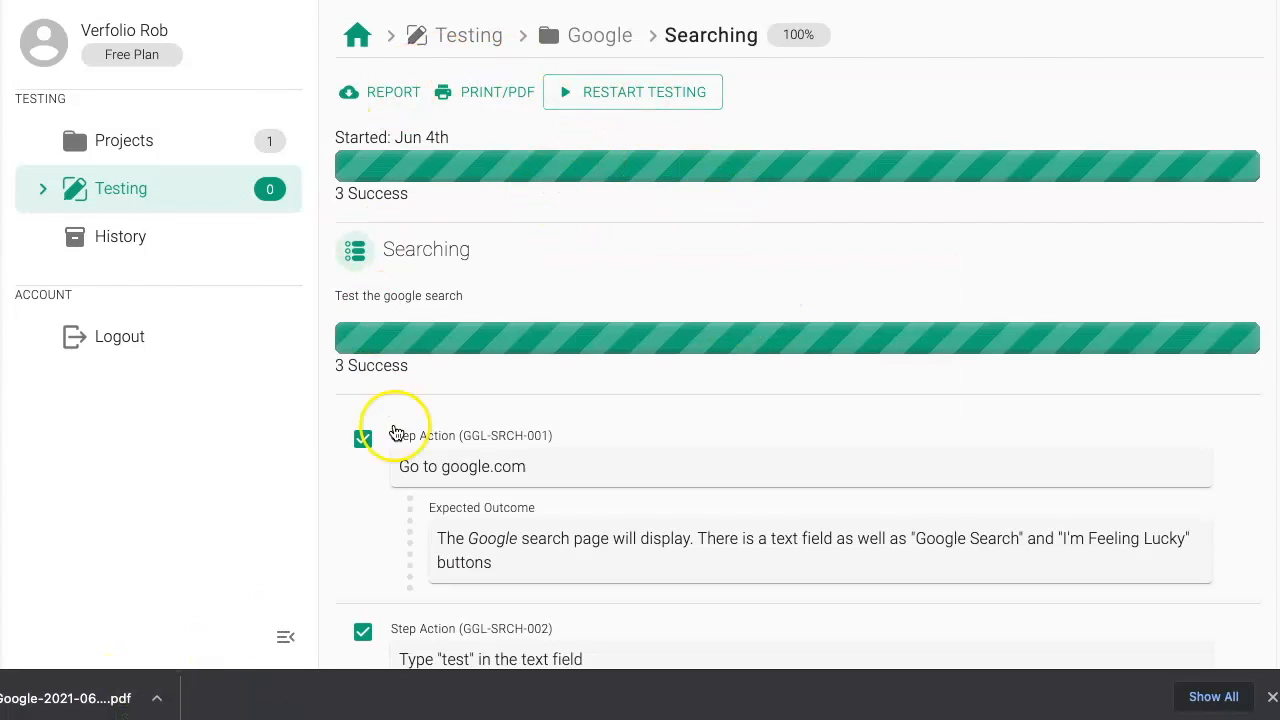
pyautogui.click(478, 94)
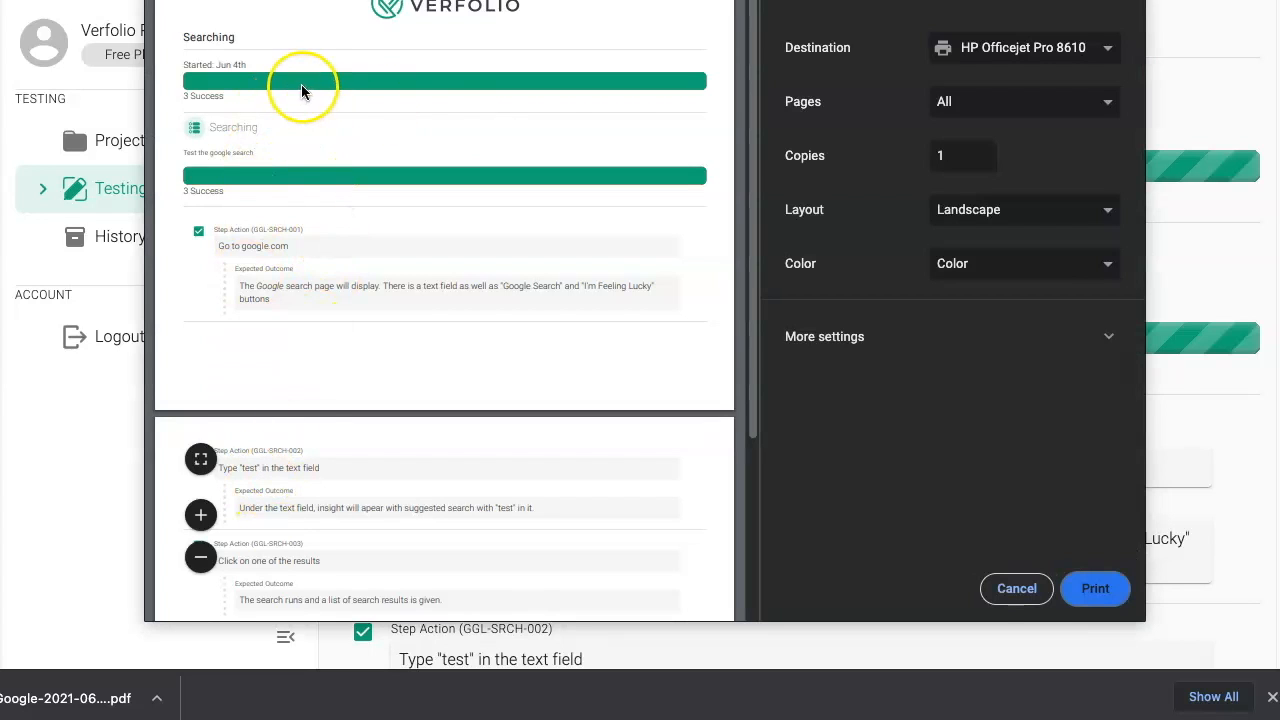
pyautogui.click(1012, 586)
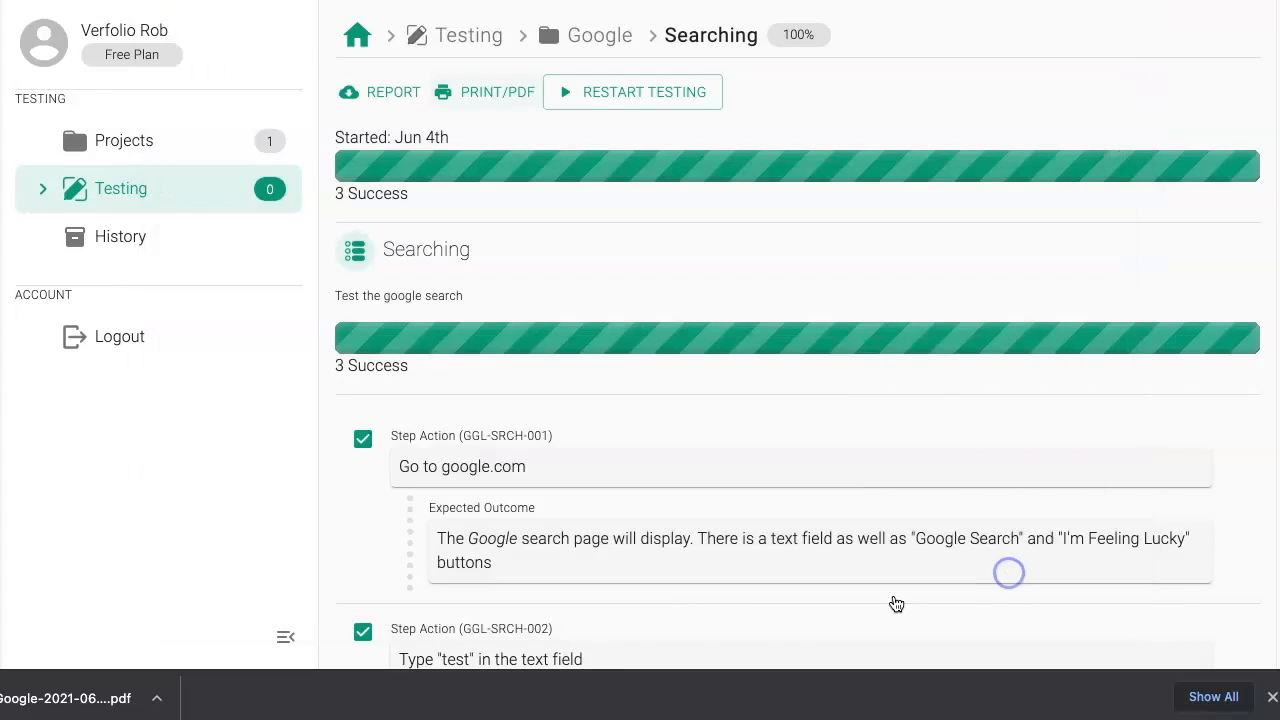
# Step: Open the downloaded Google report PDF and review the Searching results
pyautogui.click(91, 700)
pyautogui.scroll(-4, 540, 340)
pyautogui.scroll(4, 548, 352)
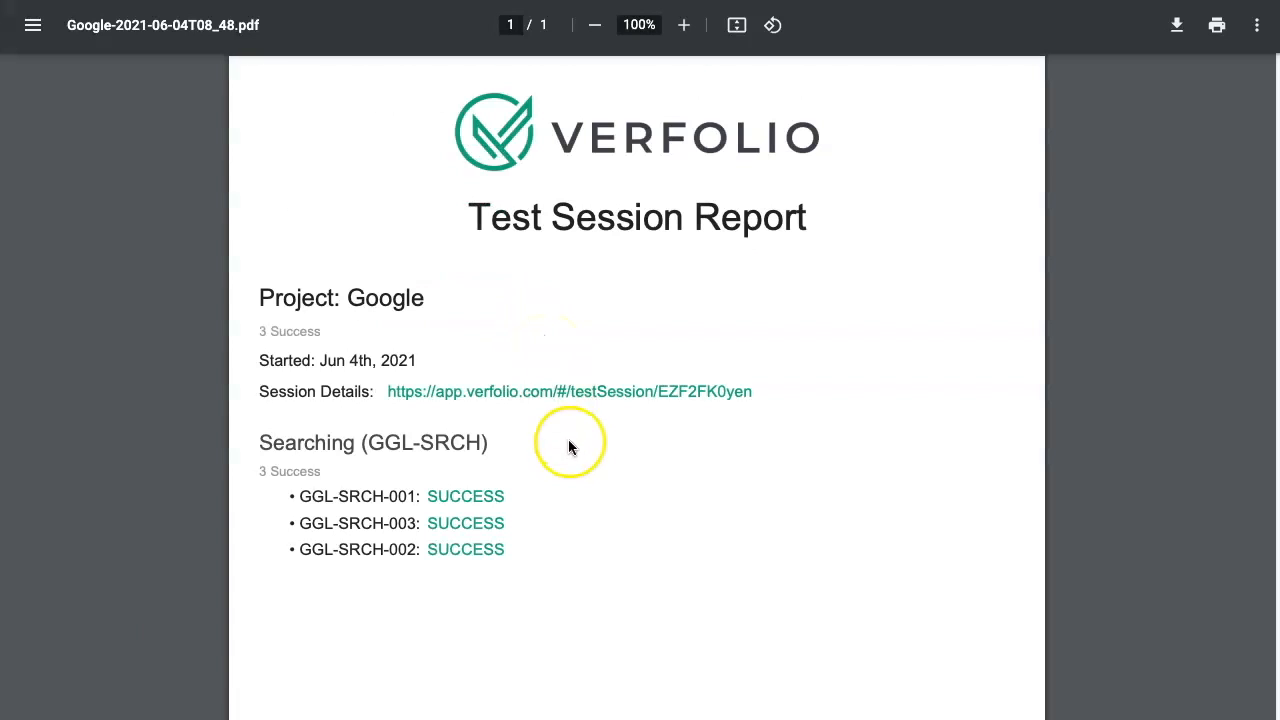
pyautogui.scroll(-4, 420, 500)
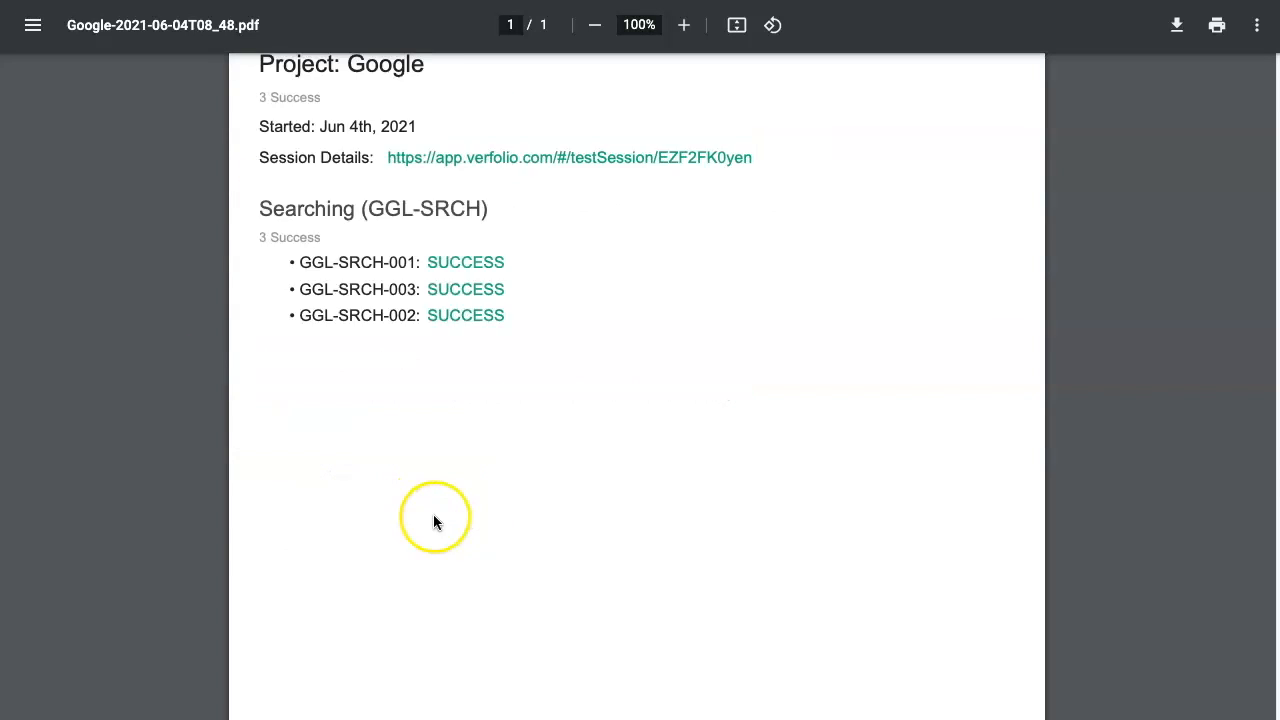
pyautogui.scroll(4, 422, 470)
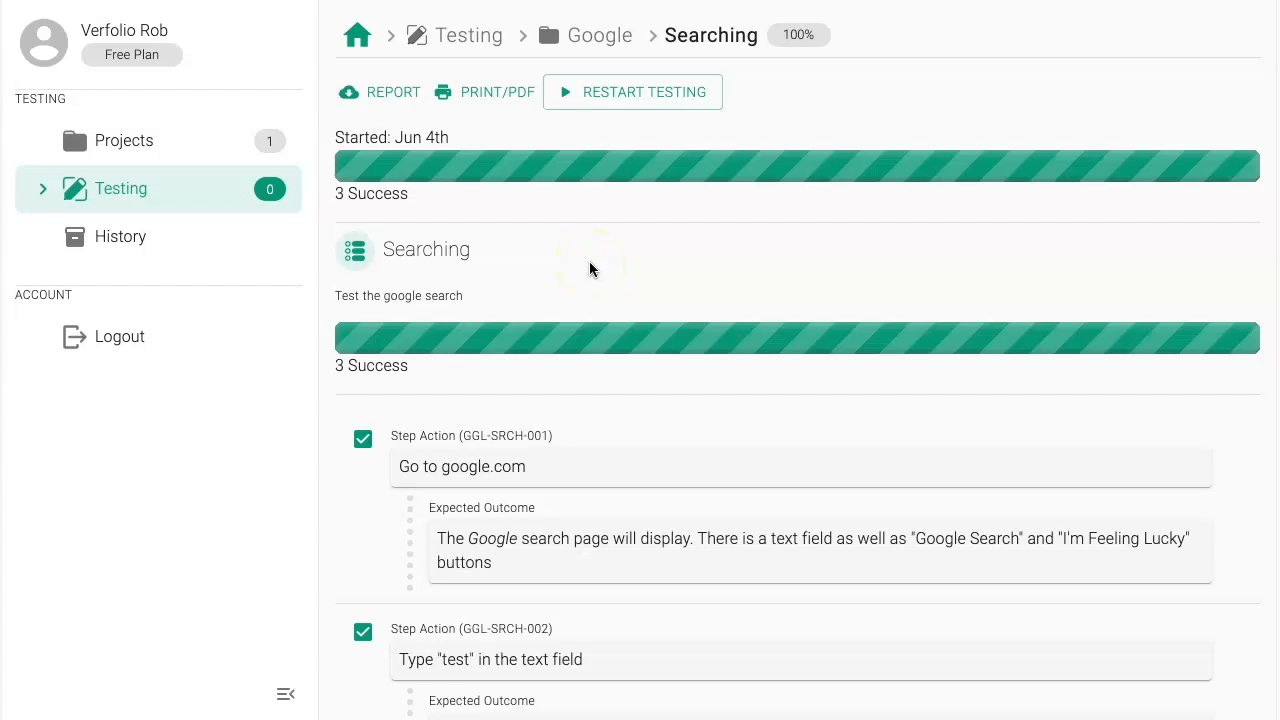
# Step: Open the Google project and start a new testing run for it
pyautogui.click(101, 129)
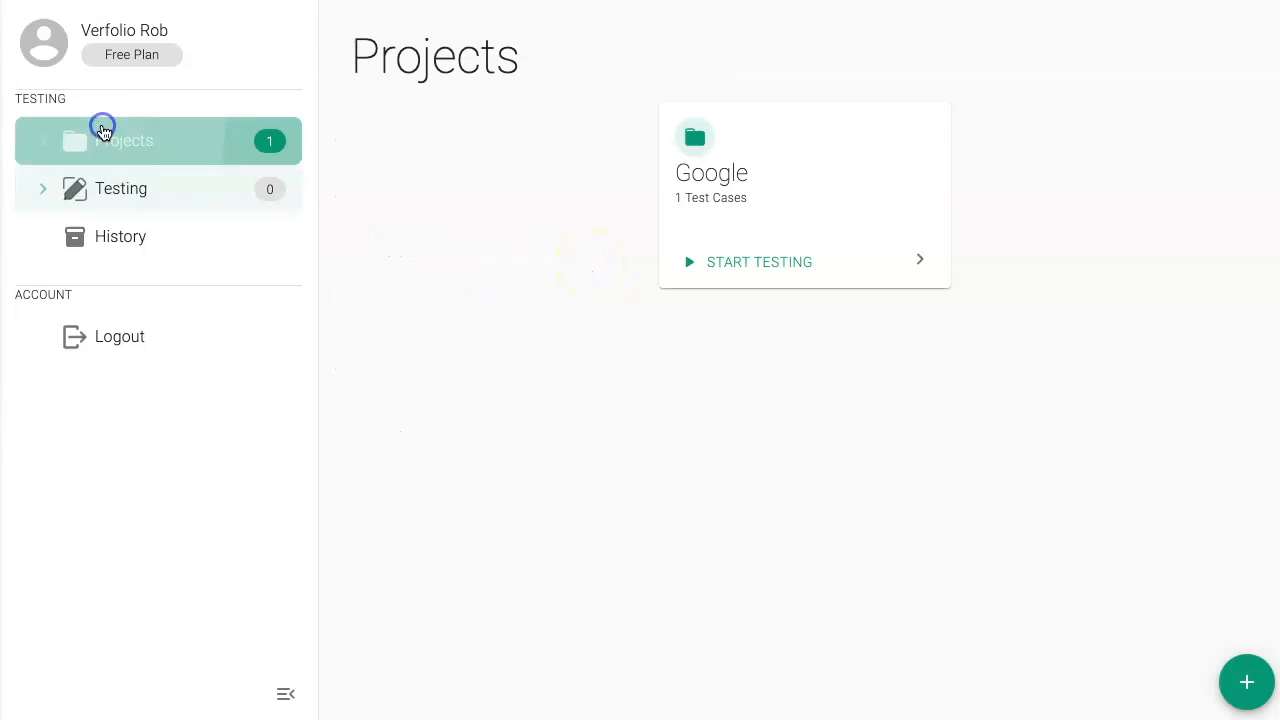
pyautogui.click(825, 162)
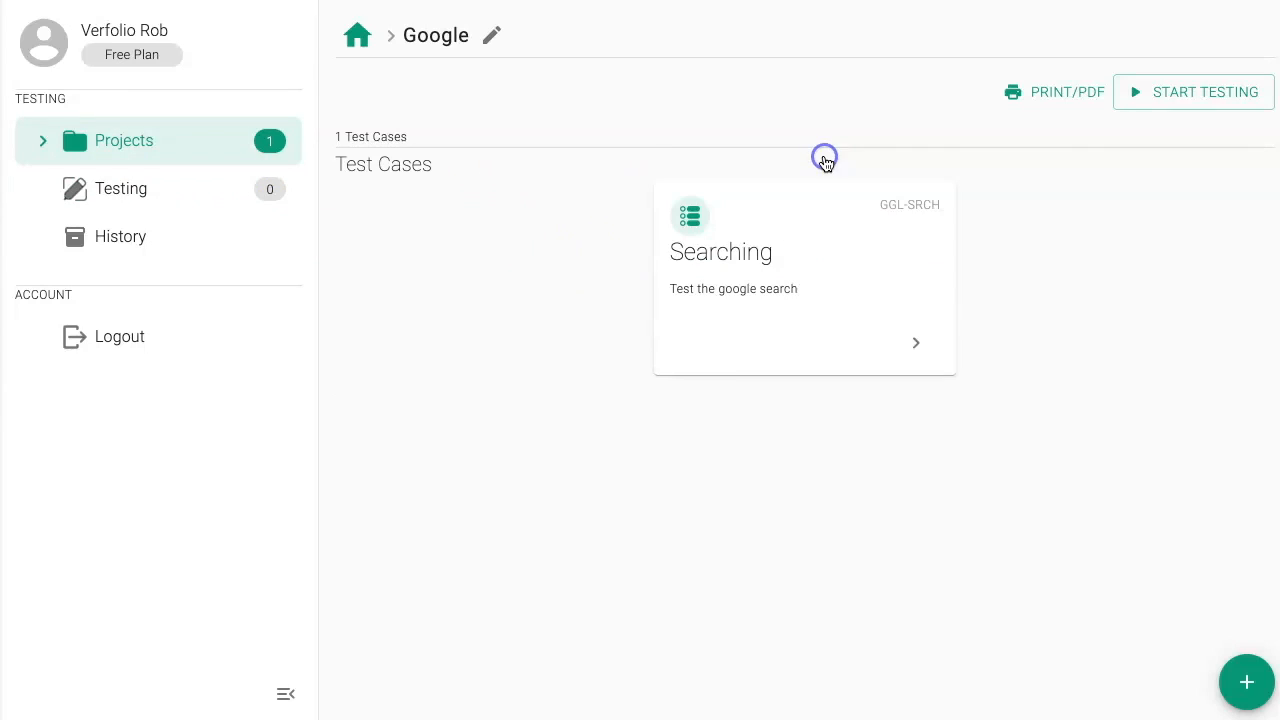
pyautogui.click(1174, 100)
pyautogui.click(997, 424)
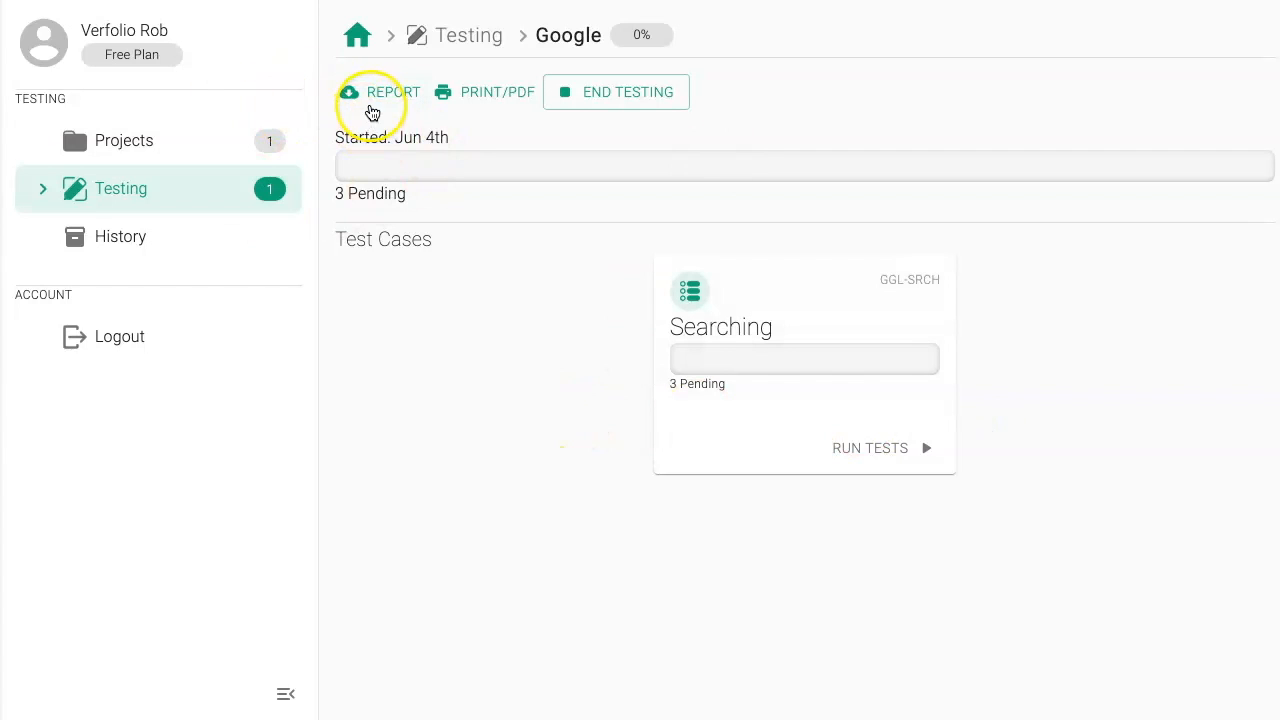
# Step: Open the Searching test case in the new run and mark steps GGL-SRCH-001 and GGL-SRCH-002 as passed
pyautogui.click(787, 356)
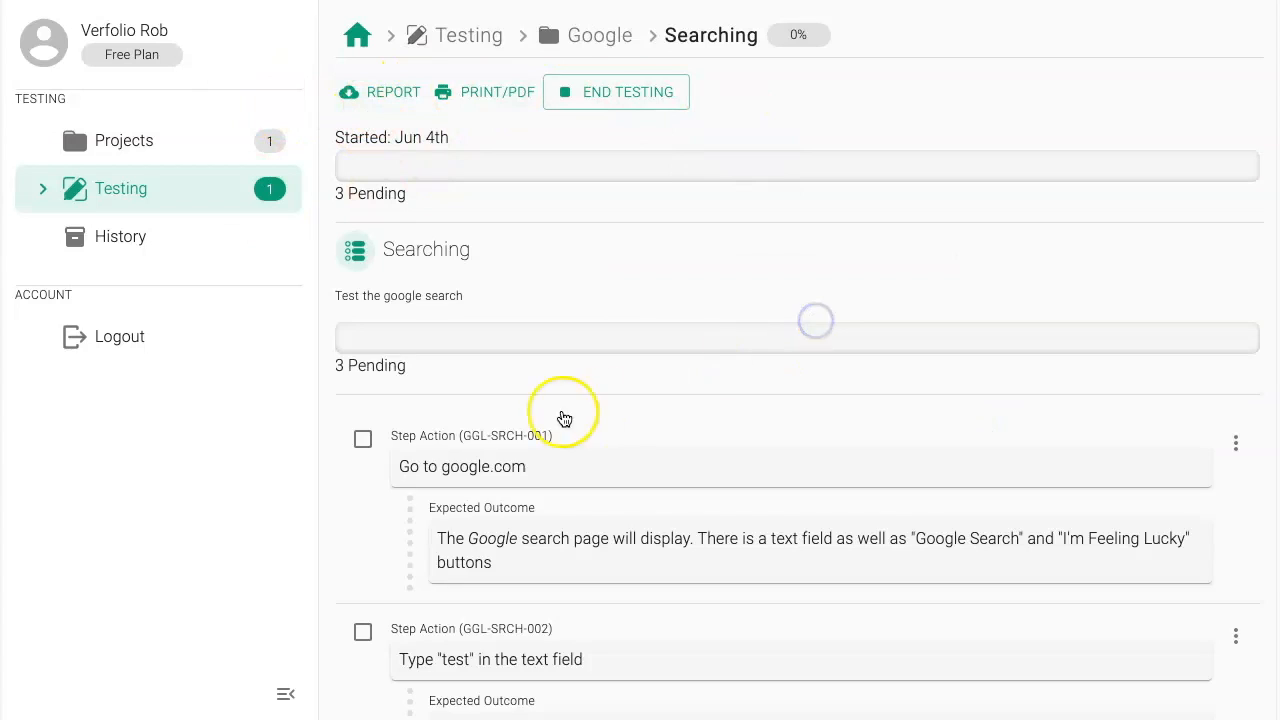
pyautogui.click(347, 507)
pyautogui.scroll(-2, 540, 400)
pyautogui.click(354, 457)
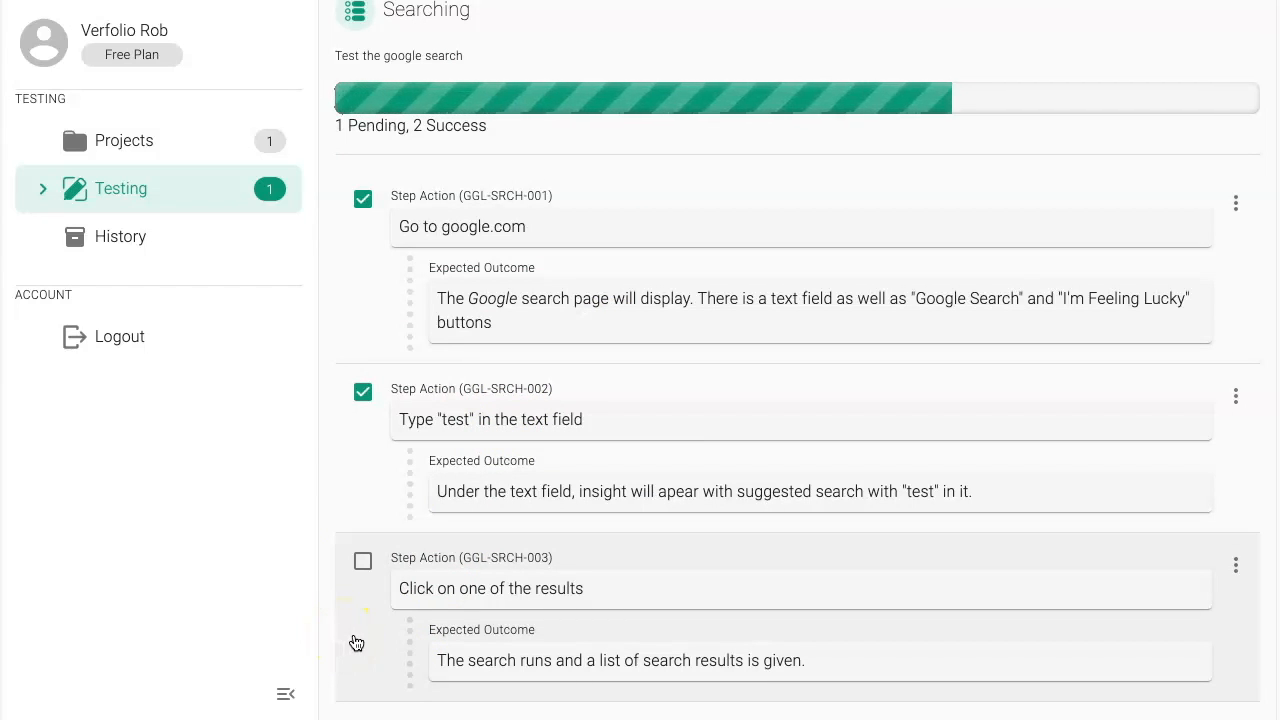
# Step: View the status options for step GGL-SRCH-003, and cycle its status through passed, failed and partial back to pending
pyautogui.click(1236, 565)
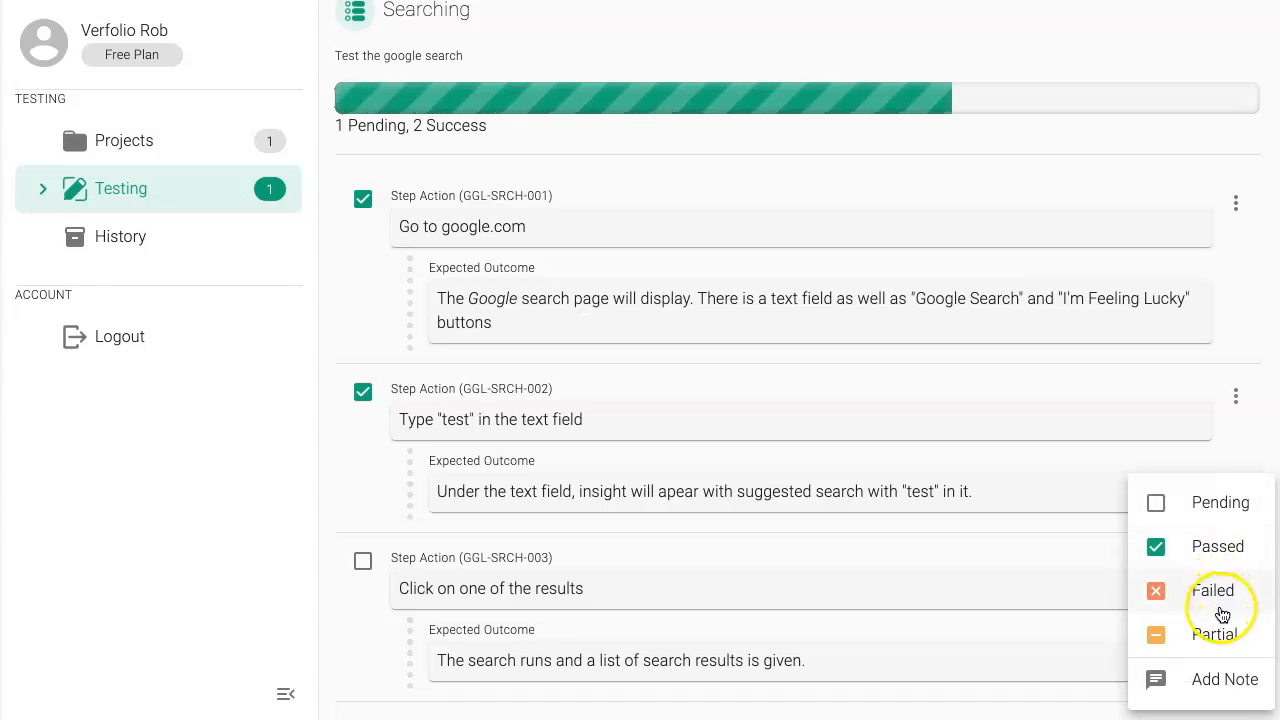
pyautogui.click(357, 677)
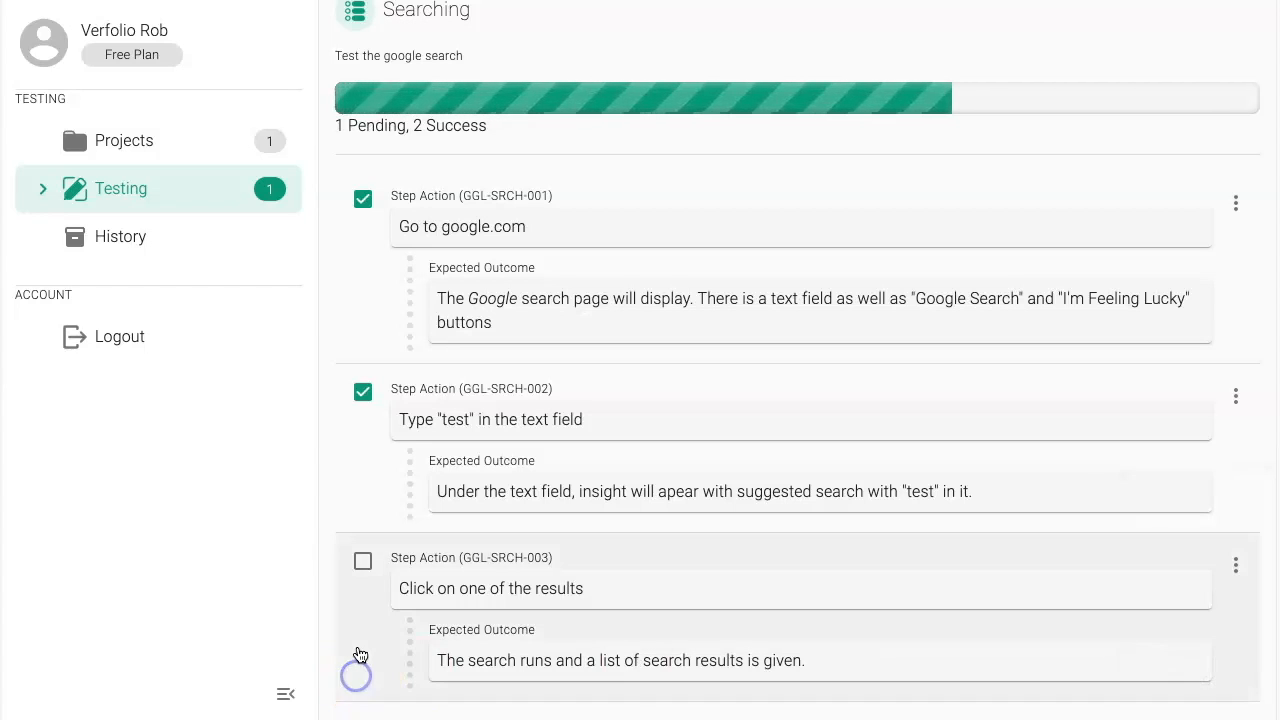
pyautogui.click(361, 640)
pyautogui.click(363, 642)
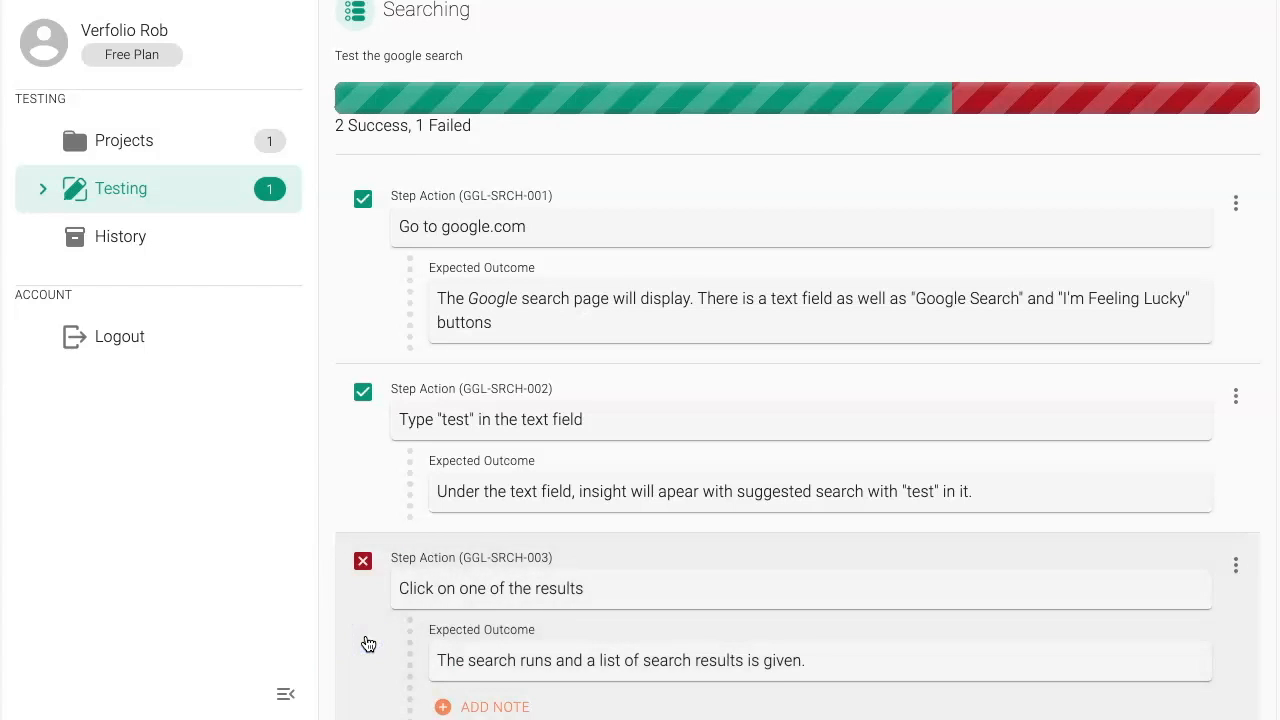
pyautogui.scroll(-1, 368, 644)
pyautogui.click(381, 617)
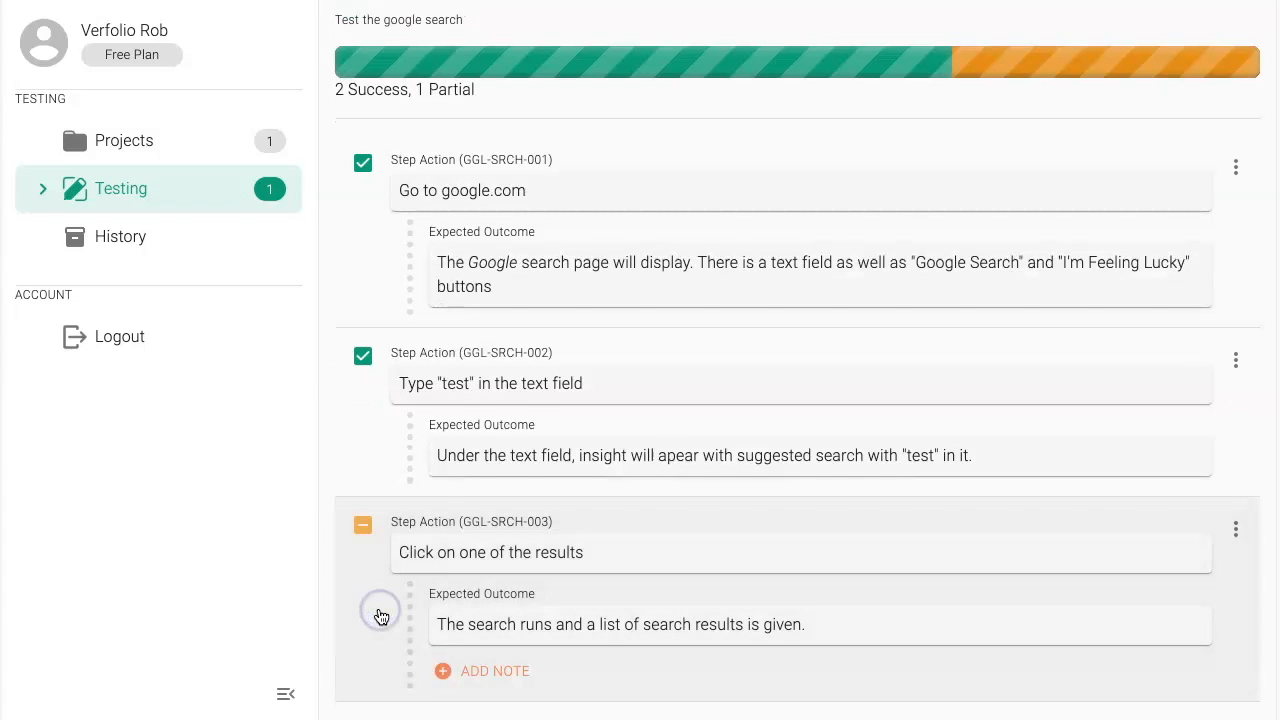
pyautogui.click(381, 617)
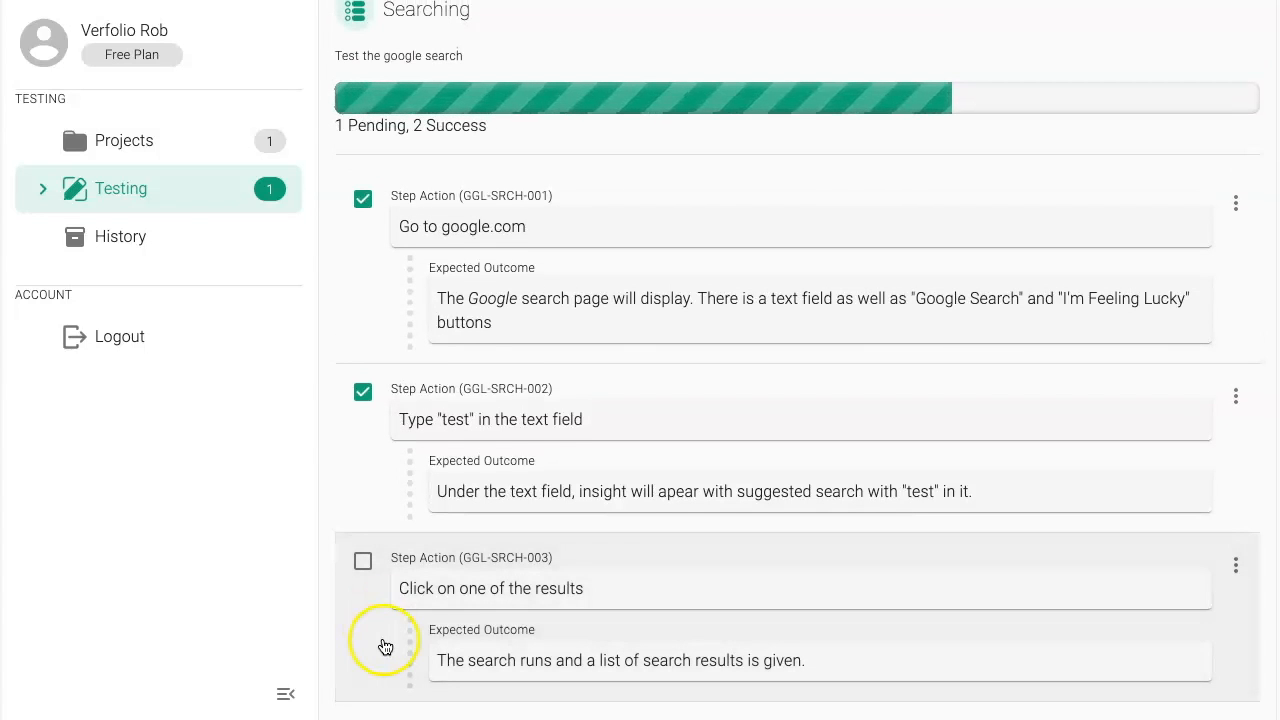
# Step: Mark step GGL-SRCH-003 as failed and add the error note "Error Given" to it
pyautogui.click(383, 643)
pyautogui.click(377, 632)
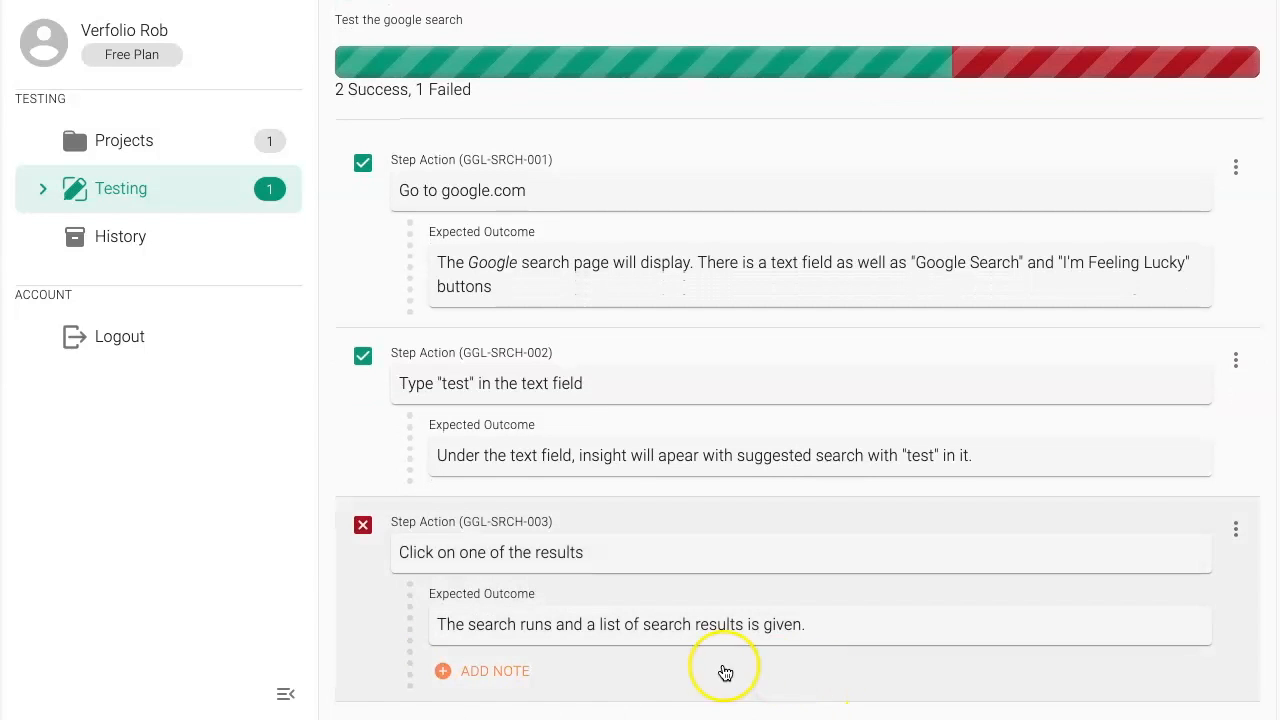
pyautogui.click(497, 672)
pyautogui.click(280, 357)
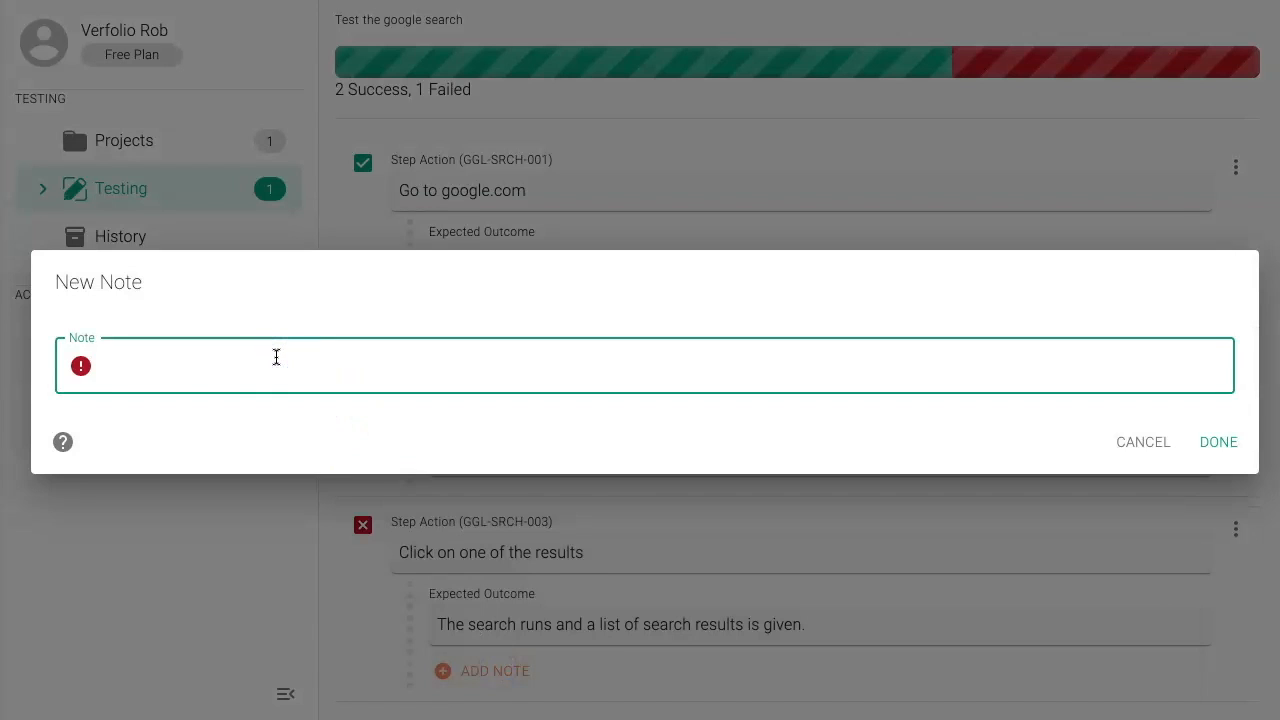
pyautogui.write('Error Given')
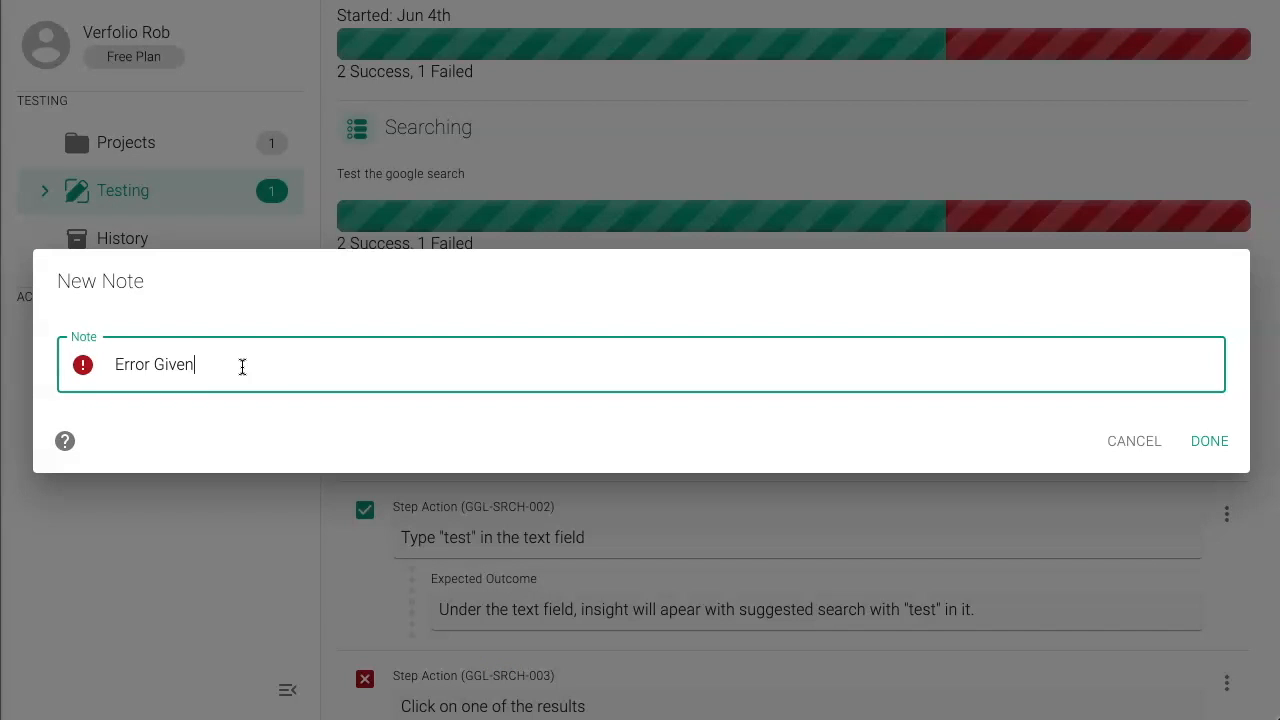
pyautogui.click(1232, 440)
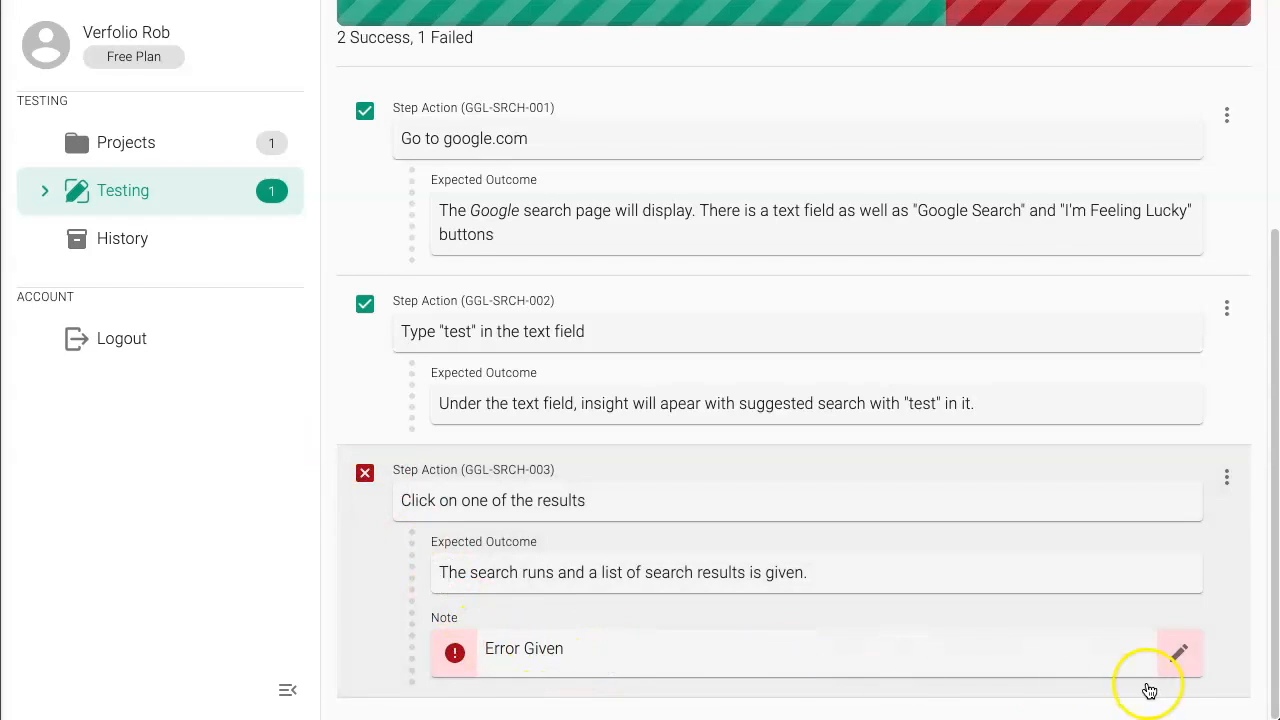
# Step: Try the Information type for the GGL-SRCH-003 note, and save the note as a Warning
pyautogui.click(1183, 655)
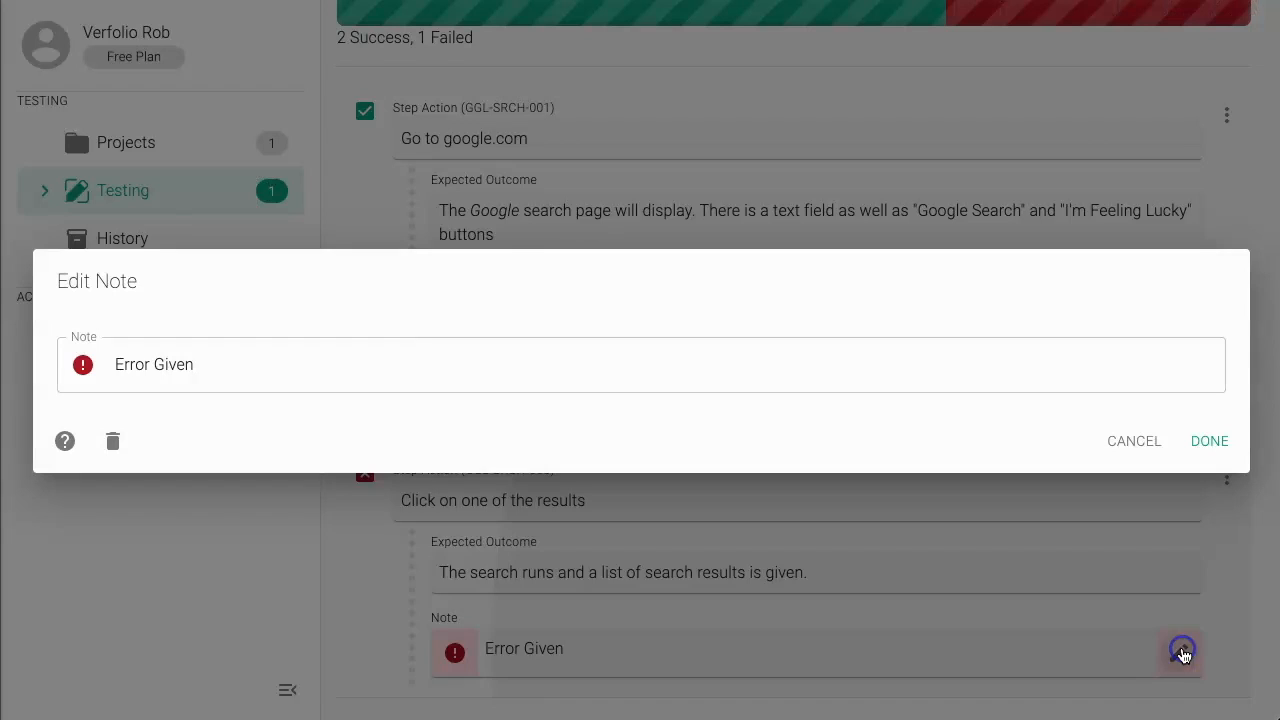
pyautogui.click(84, 365)
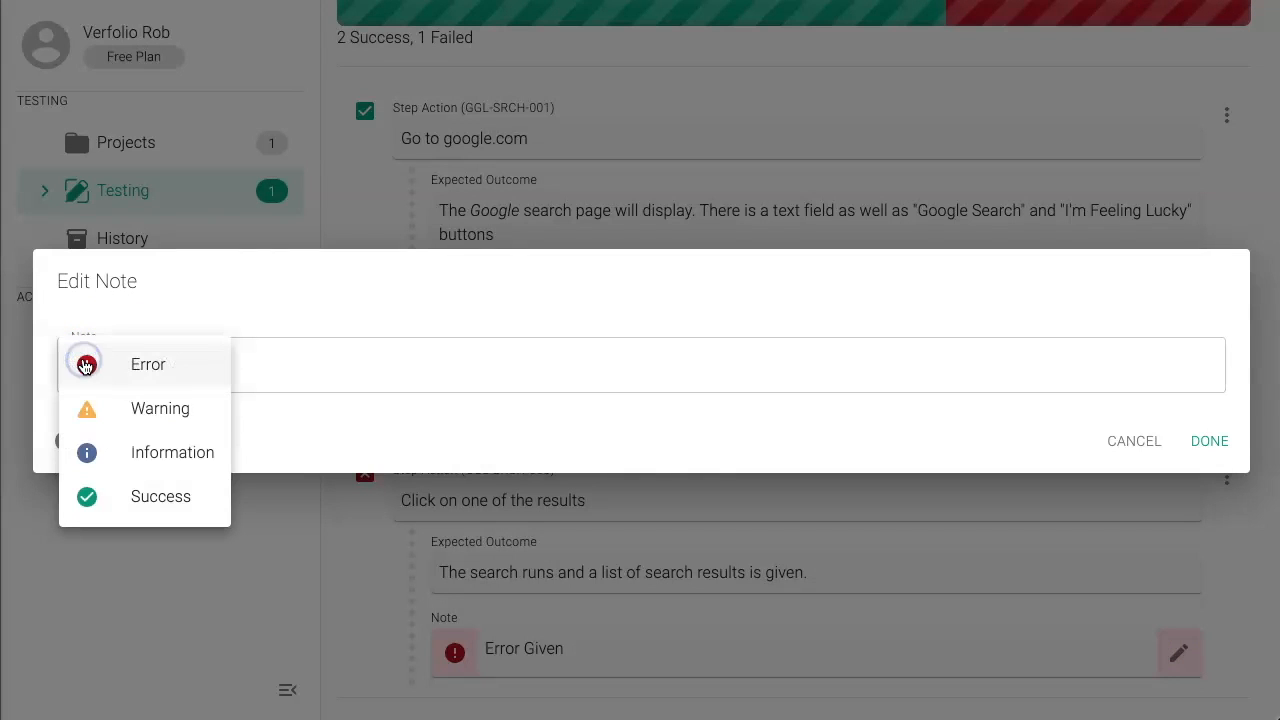
pyautogui.click(100, 460)
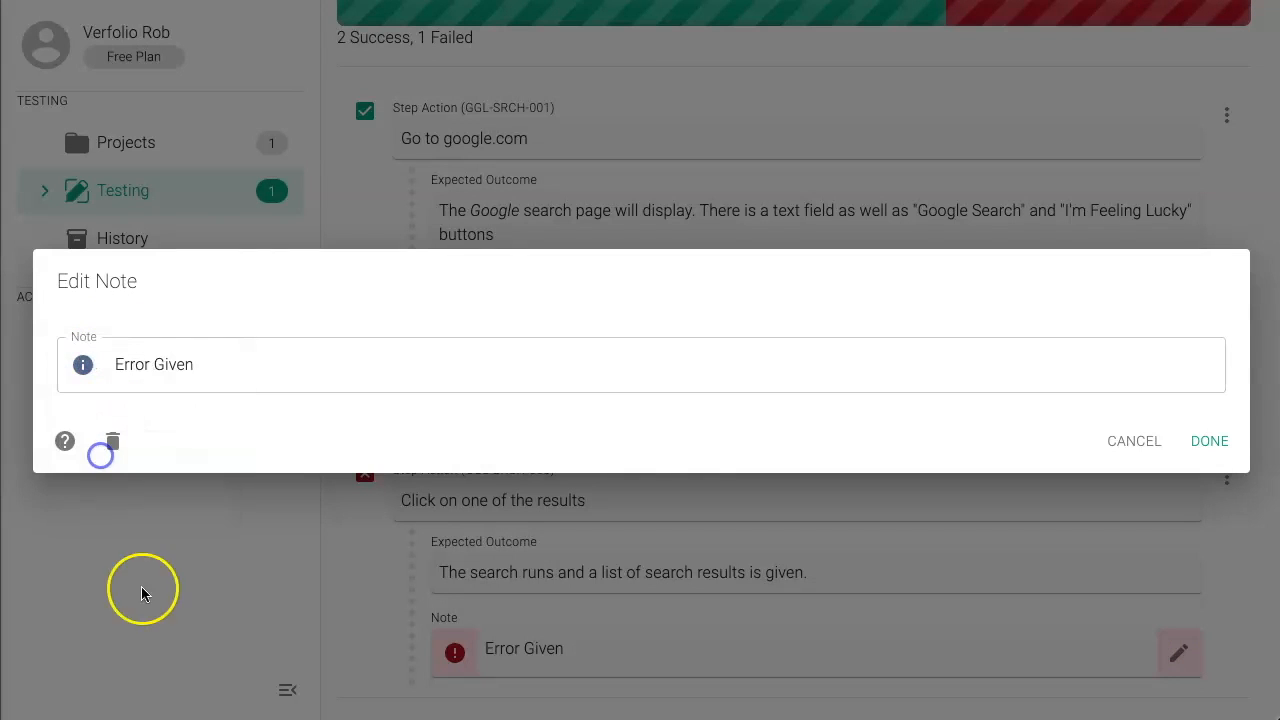
pyautogui.click(83, 365)
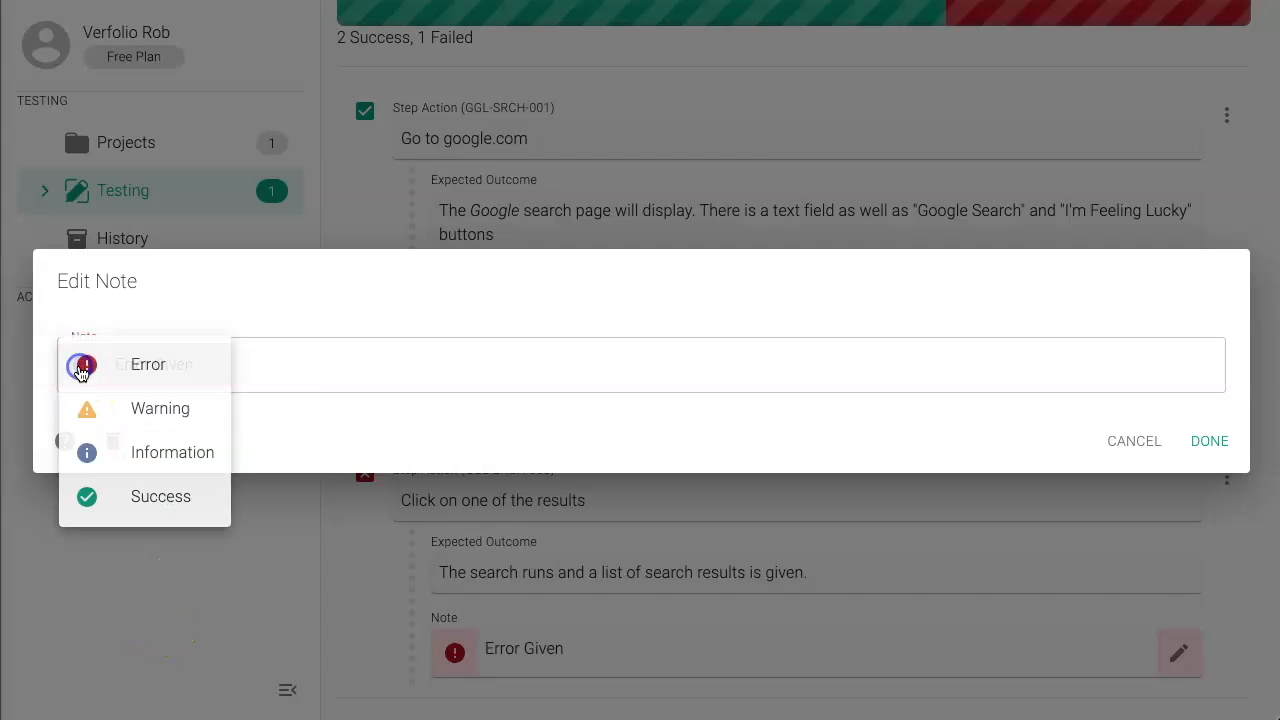
pyautogui.click(88, 413)
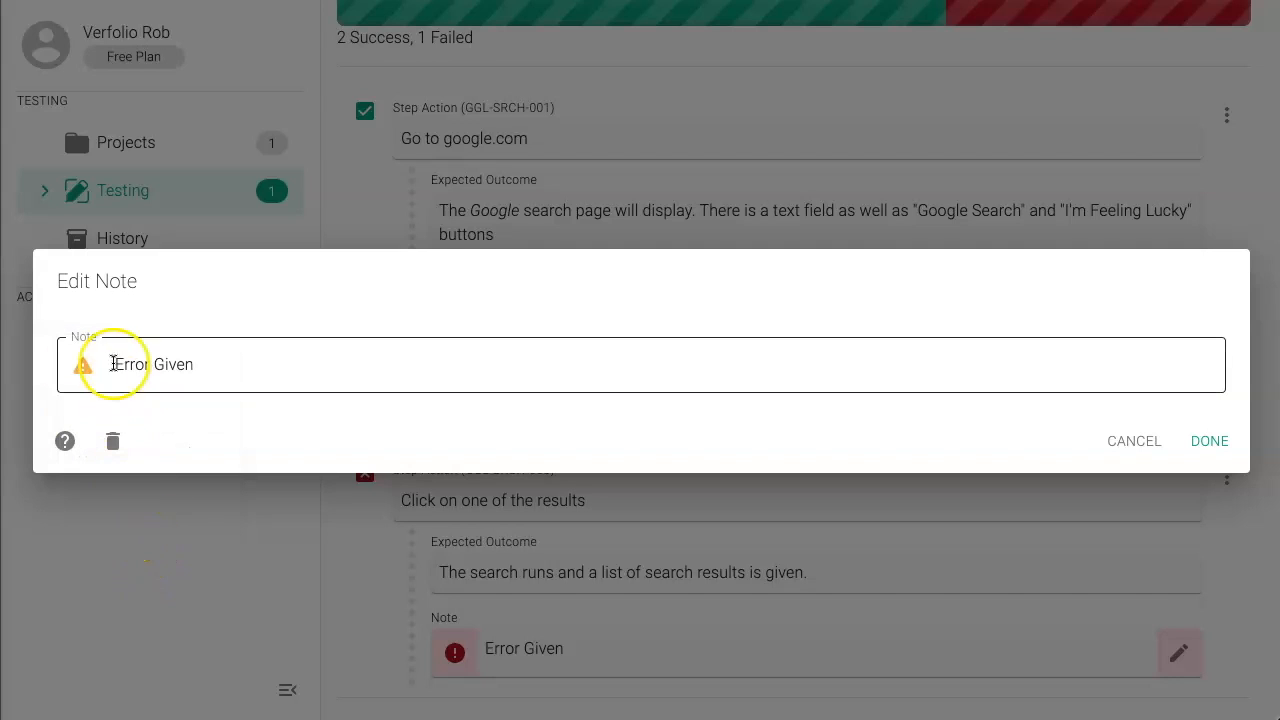
pyautogui.click(1207, 440)
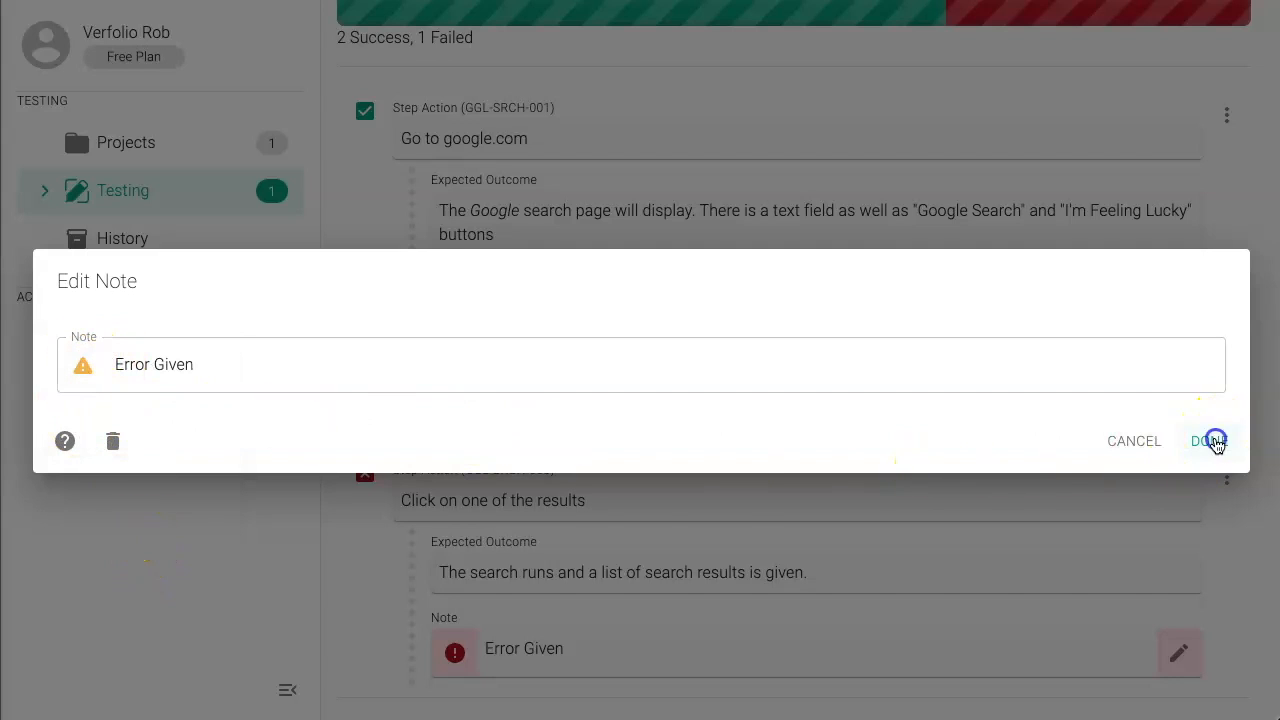
# Step: Set the GGL-SRCH-003 note's type back to Error and save it
pyautogui.click(1178, 652)
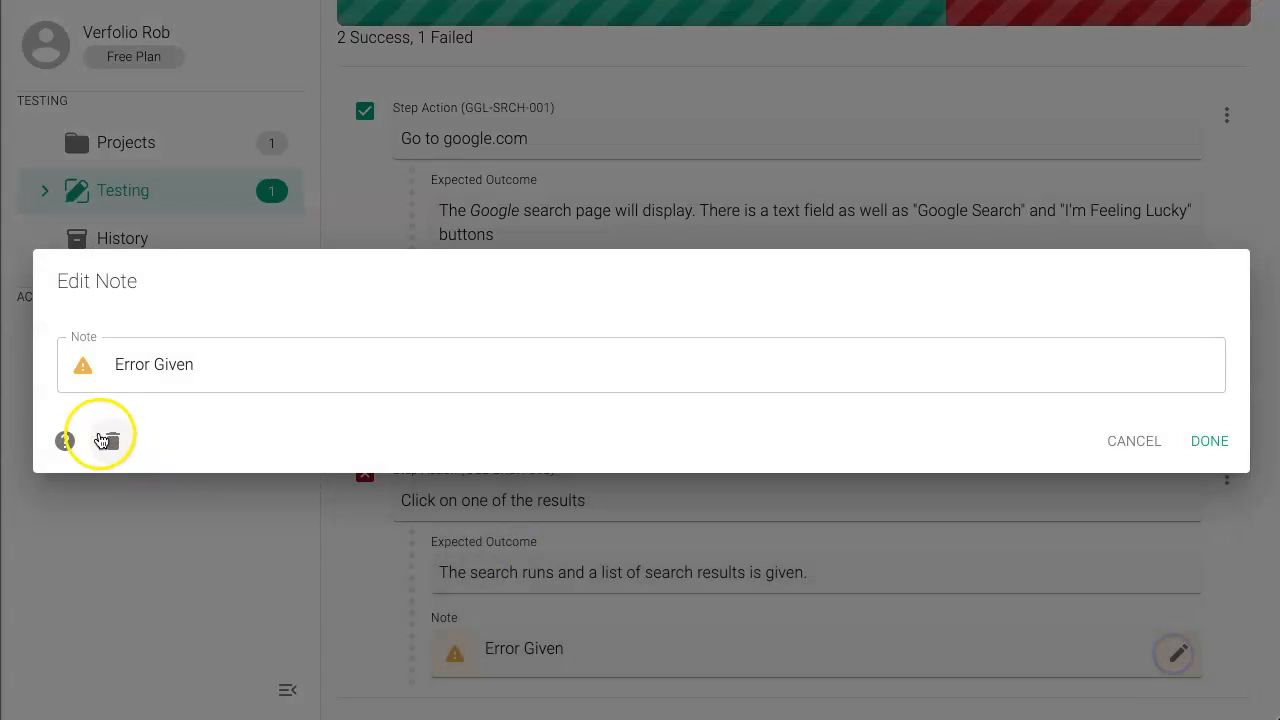
pyautogui.click(84, 380)
pyautogui.click(120, 363)
pyautogui.click(1210, 442)
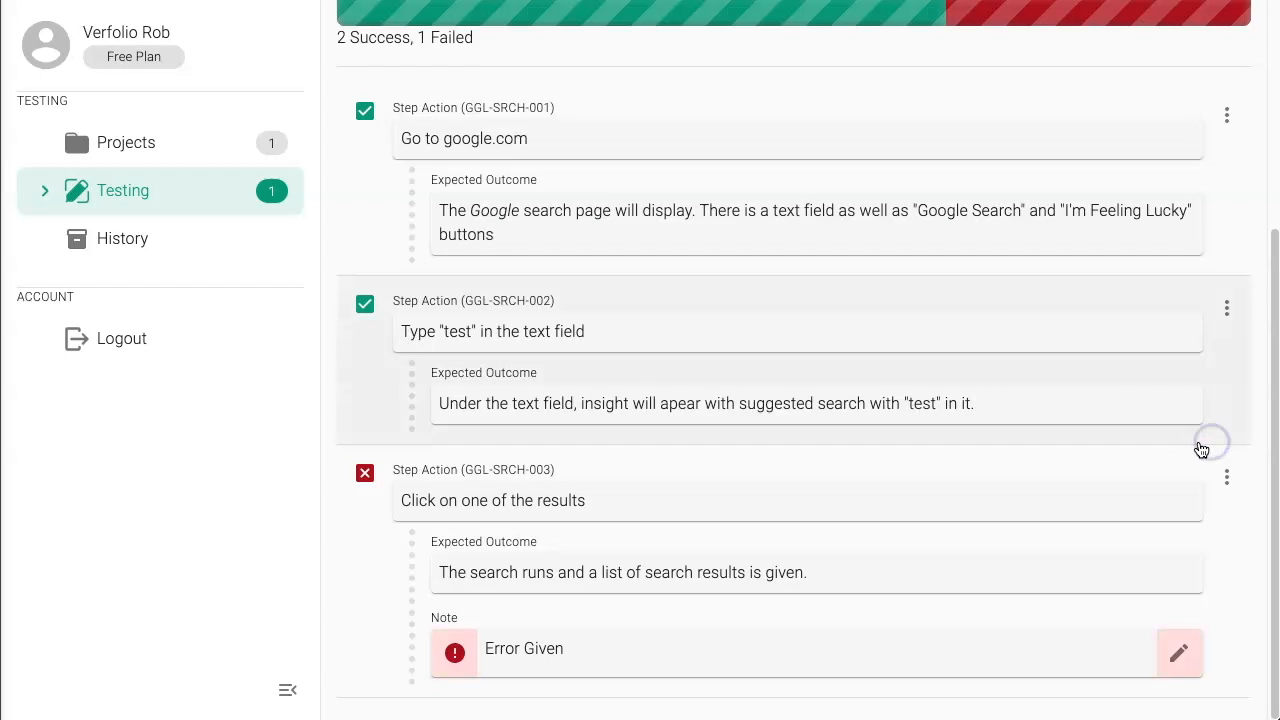
# Step: Preview the printout of the run's Searching test case and dismiss it without printing
pyautogui.scroll(5, 872, 455)
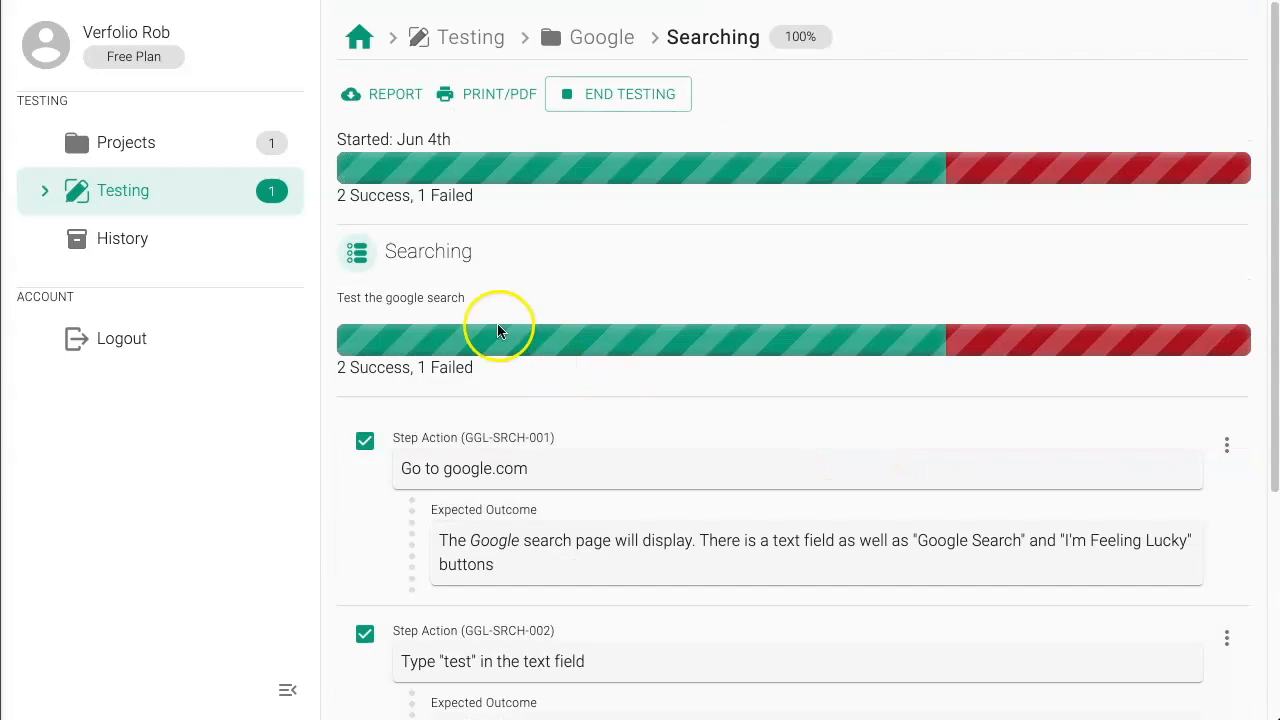
pyautogui.click(490, 103)
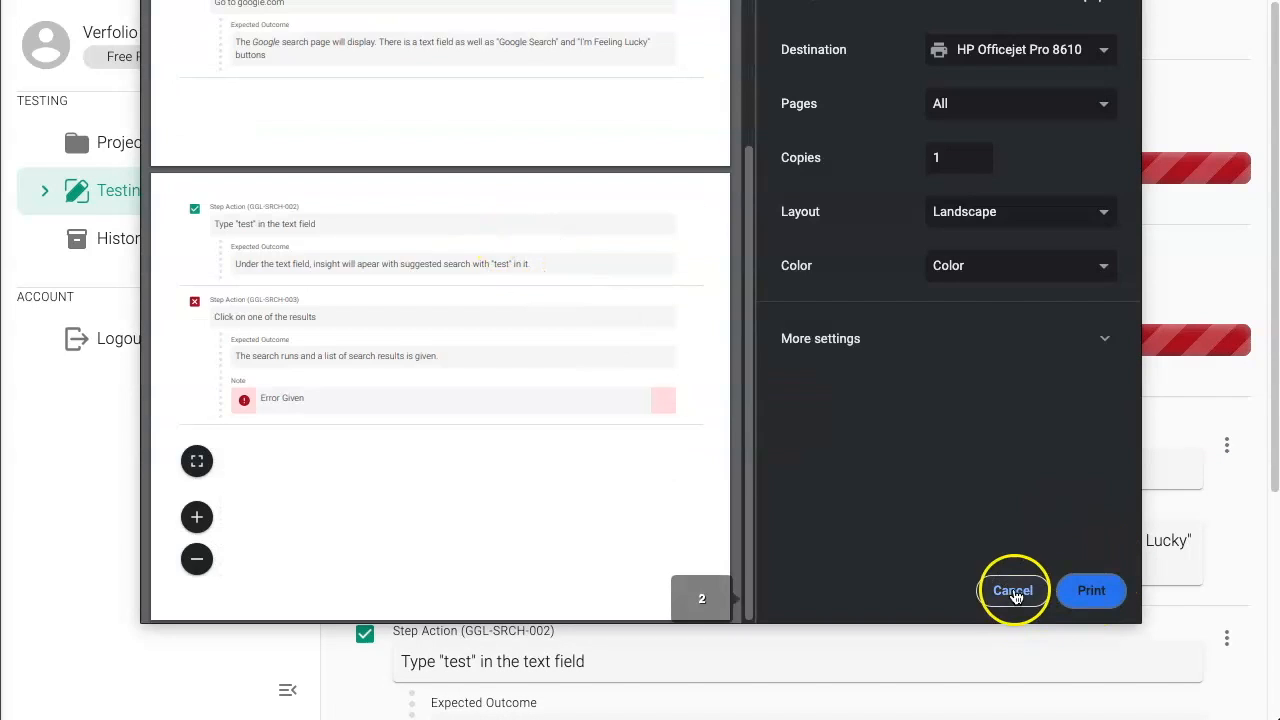
pyautogui.click(1014, 590)
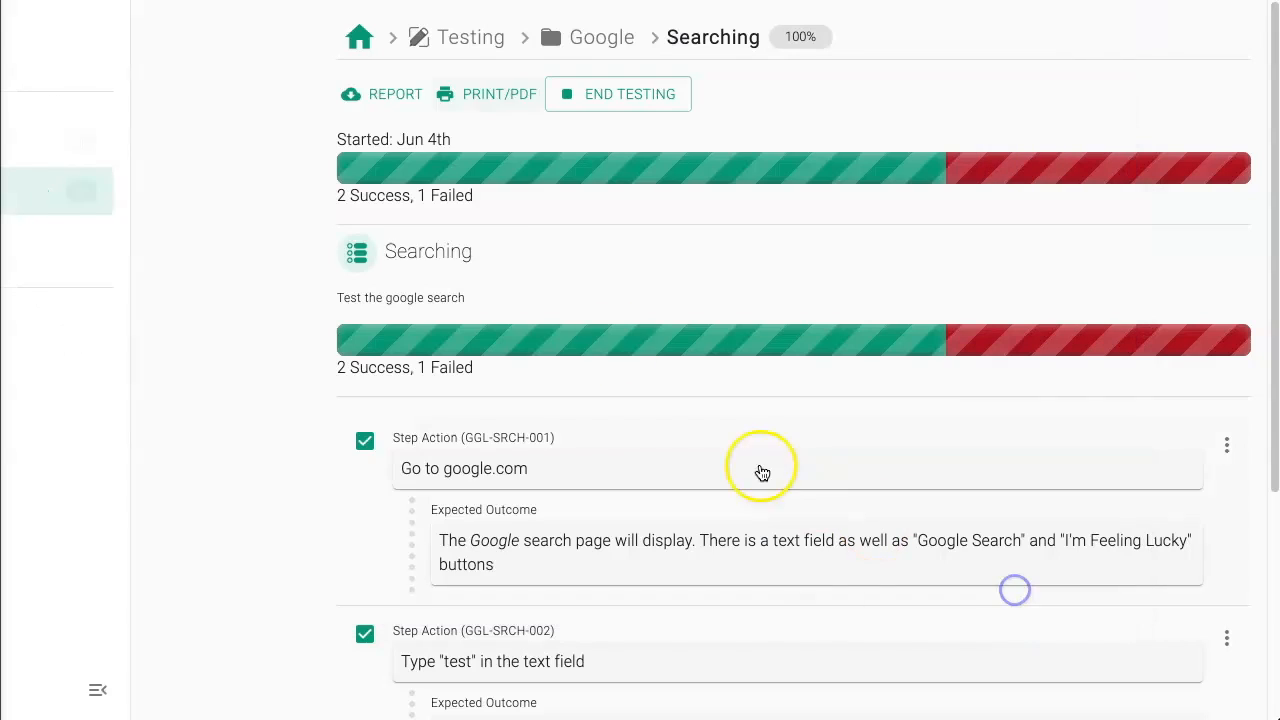
# Step: Download the current run's PDF report, open it, and review its step results and notes
pyautogui.click(408, 100)
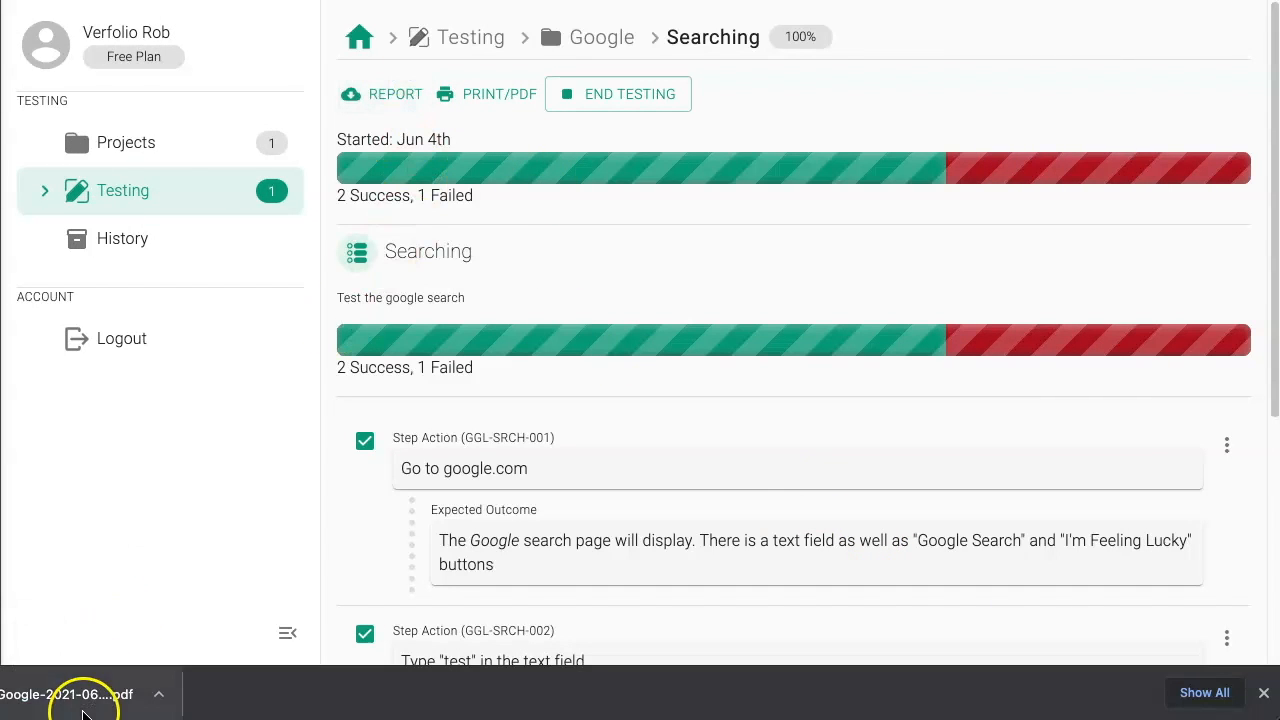
pyautogui.click(94, 694)
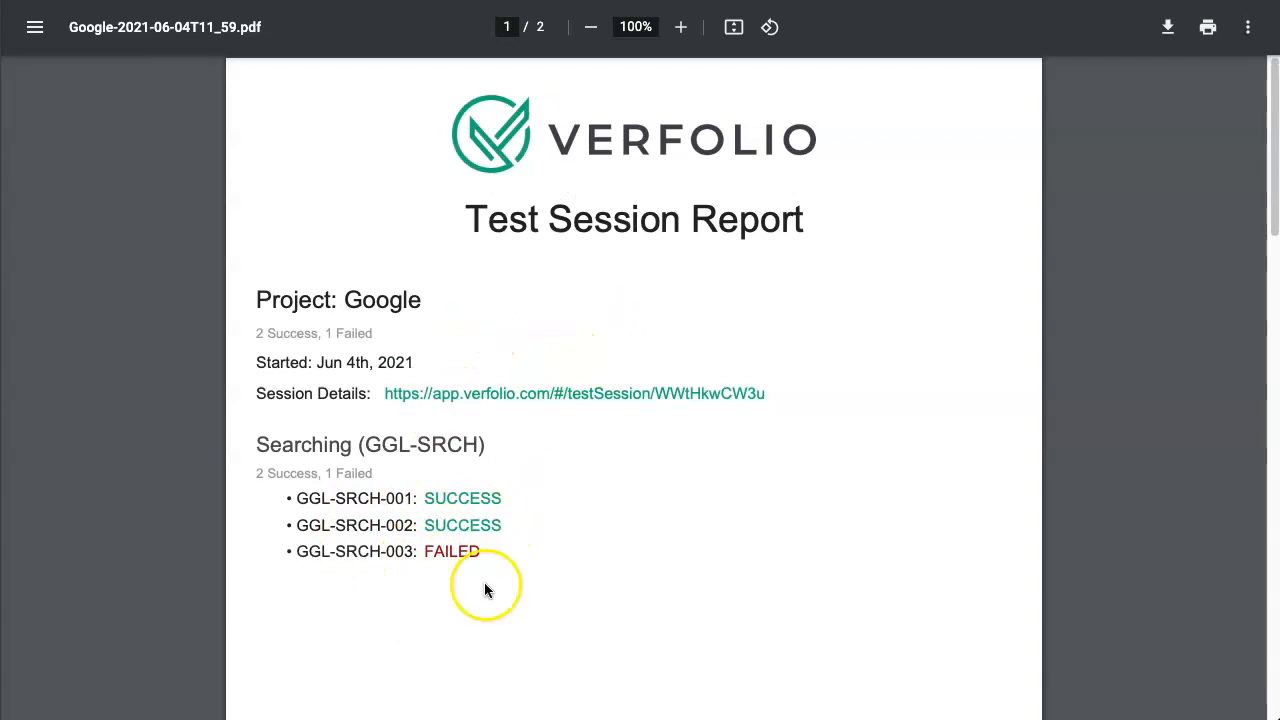
pyautogui.scroll(-6, 523, 571)
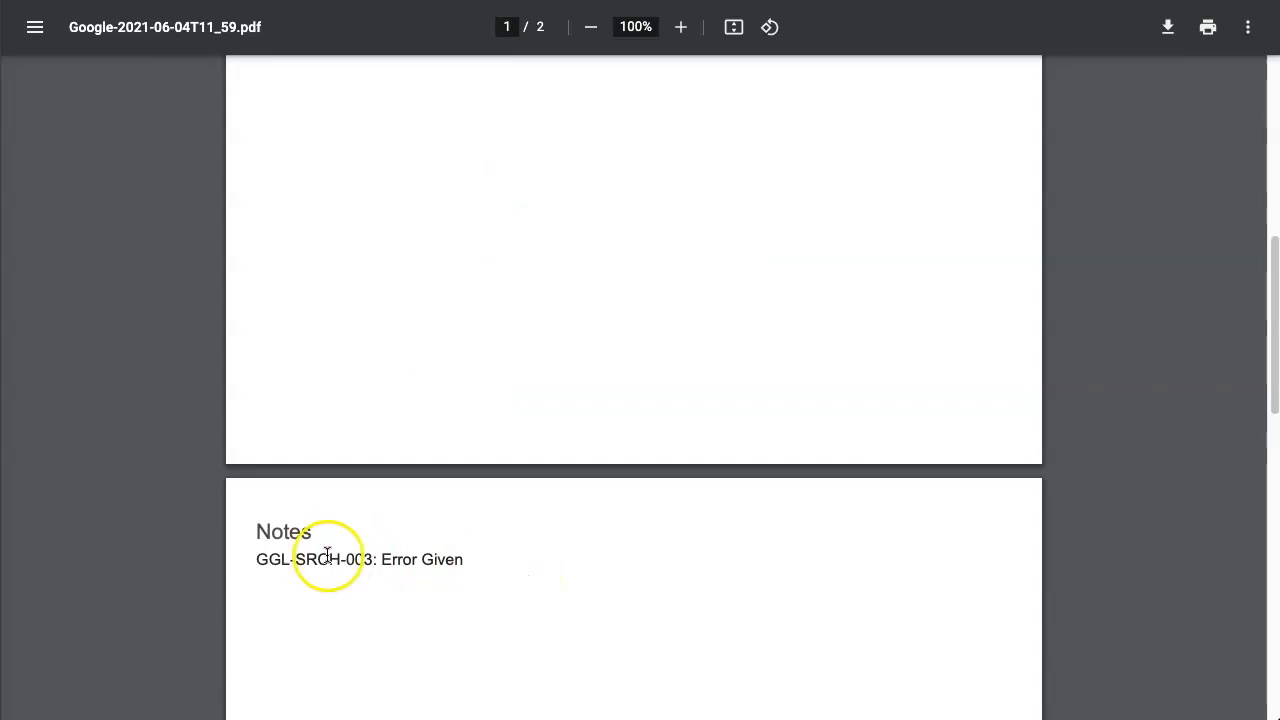
pyautogui.scroll(-1, 262, 551)
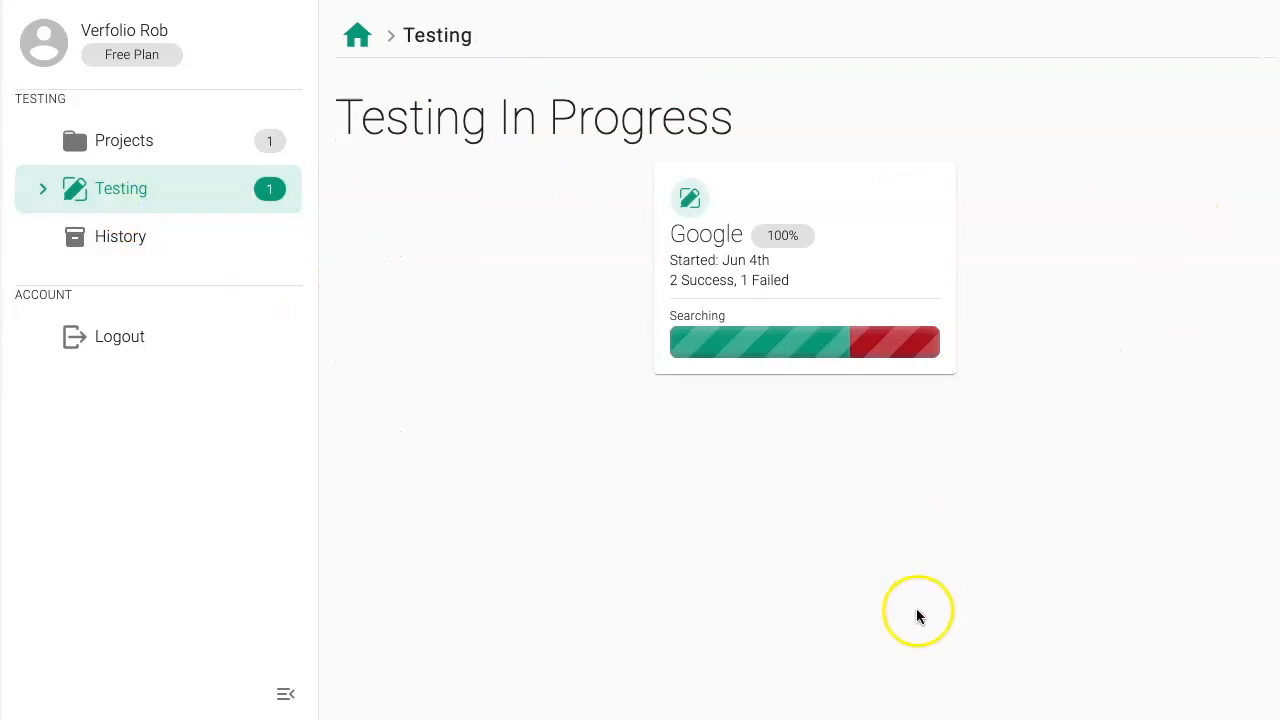
# Step: Open the in-progress Google run from the testing overview and end its testing
pyautogui.click(900, 180)
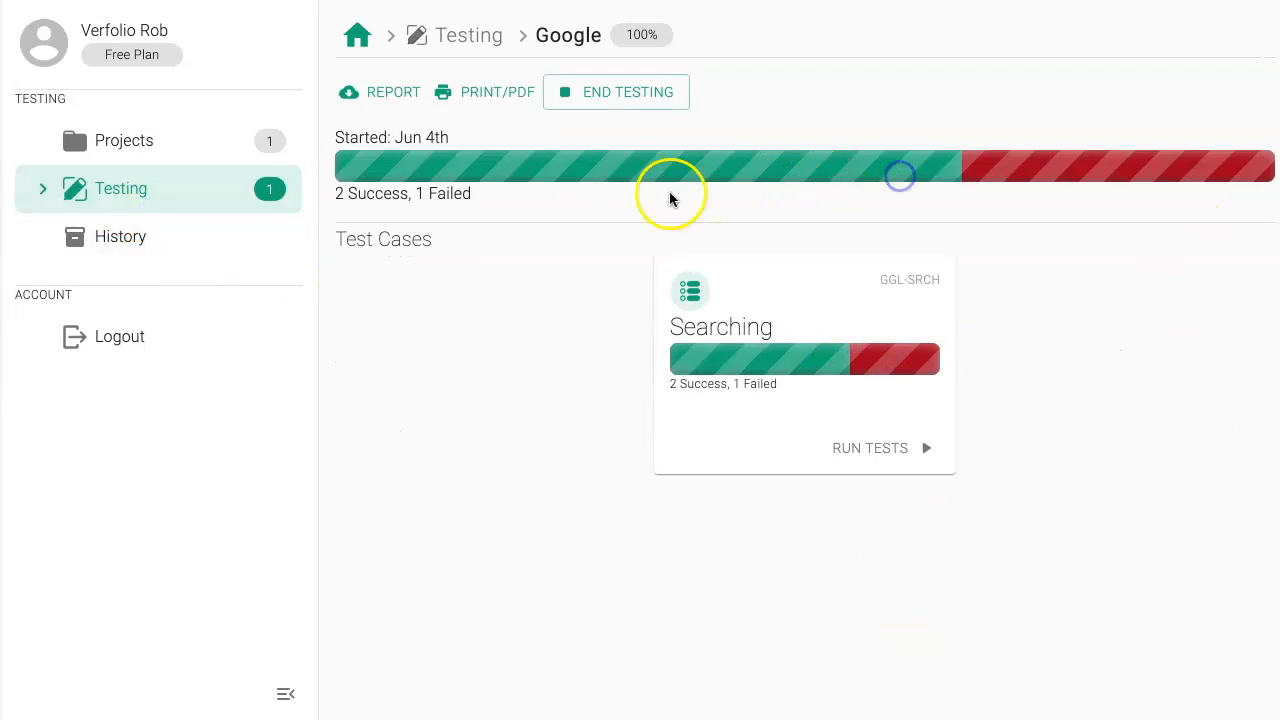
pyautogui.click(609, 91)
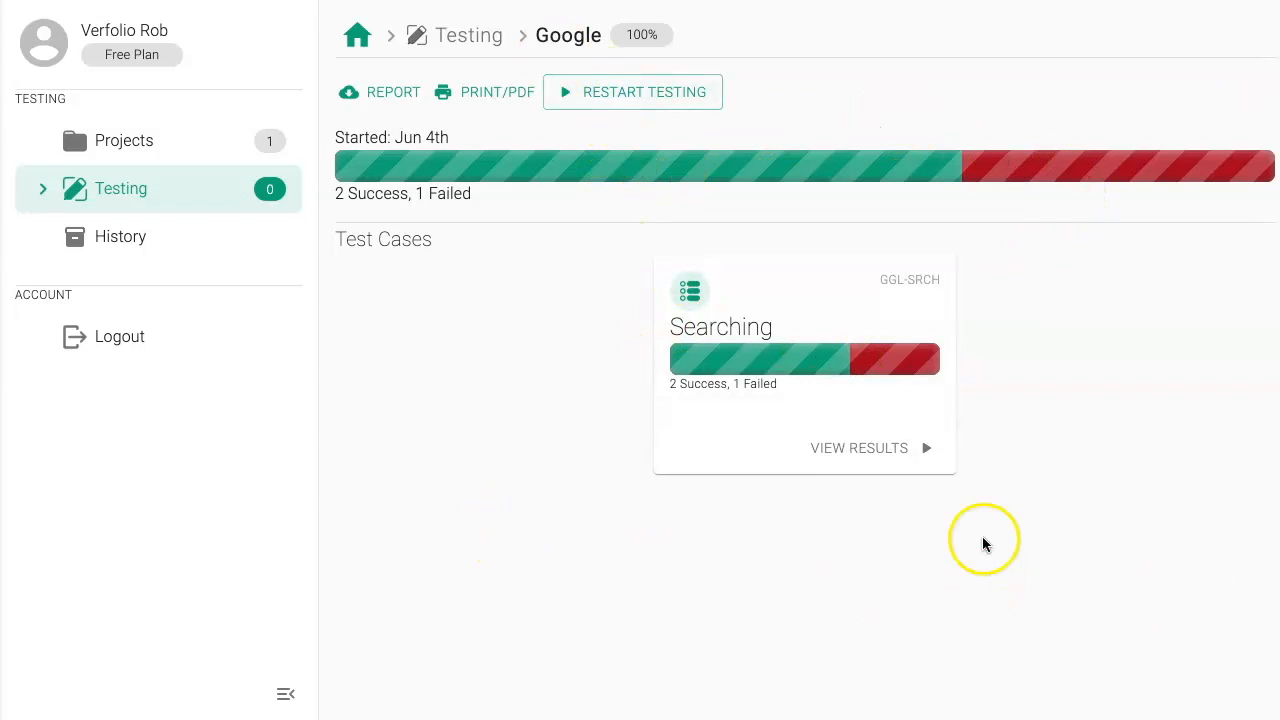
# Step: Review the ended run's Searching results, and reopen the run with the failed step from the testing history
pyautogui.click(872, 448)
pyautogui.scroll(-1, 1000, 591)
pyautogui.scroll(1, 986, 589)
pyautogui.click(183, 226)
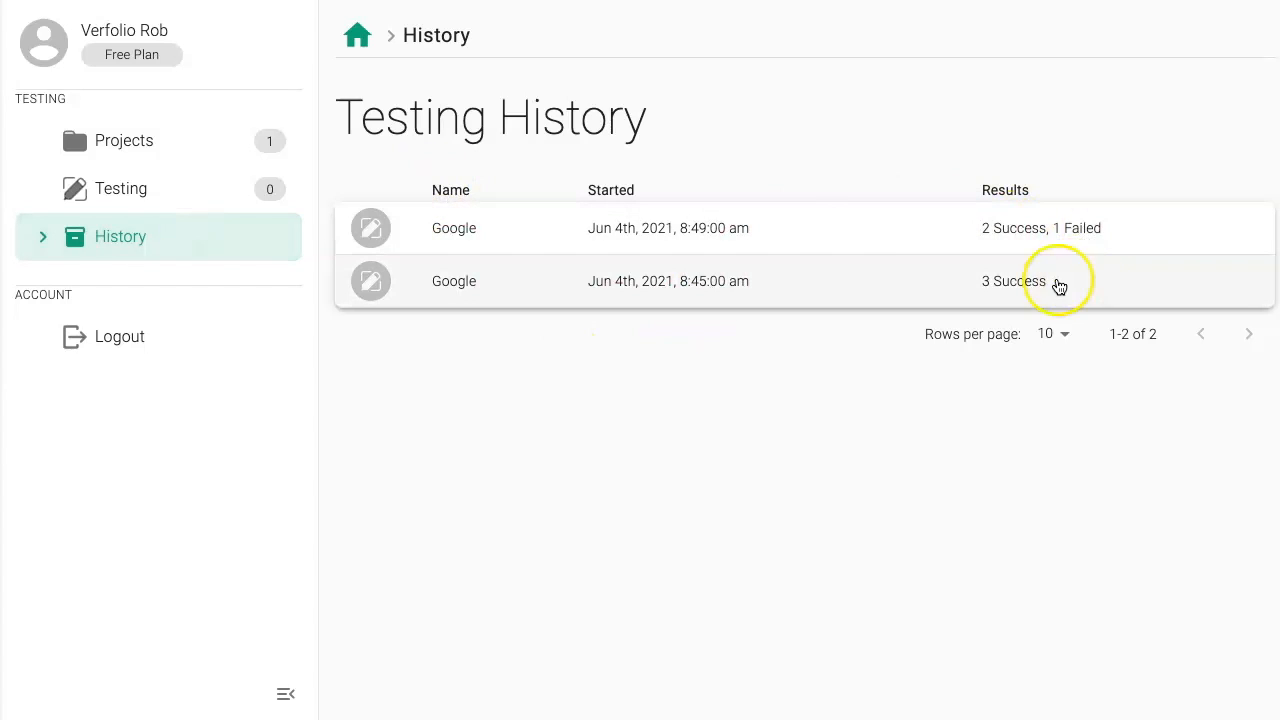
pyautogui.click(838, 222)
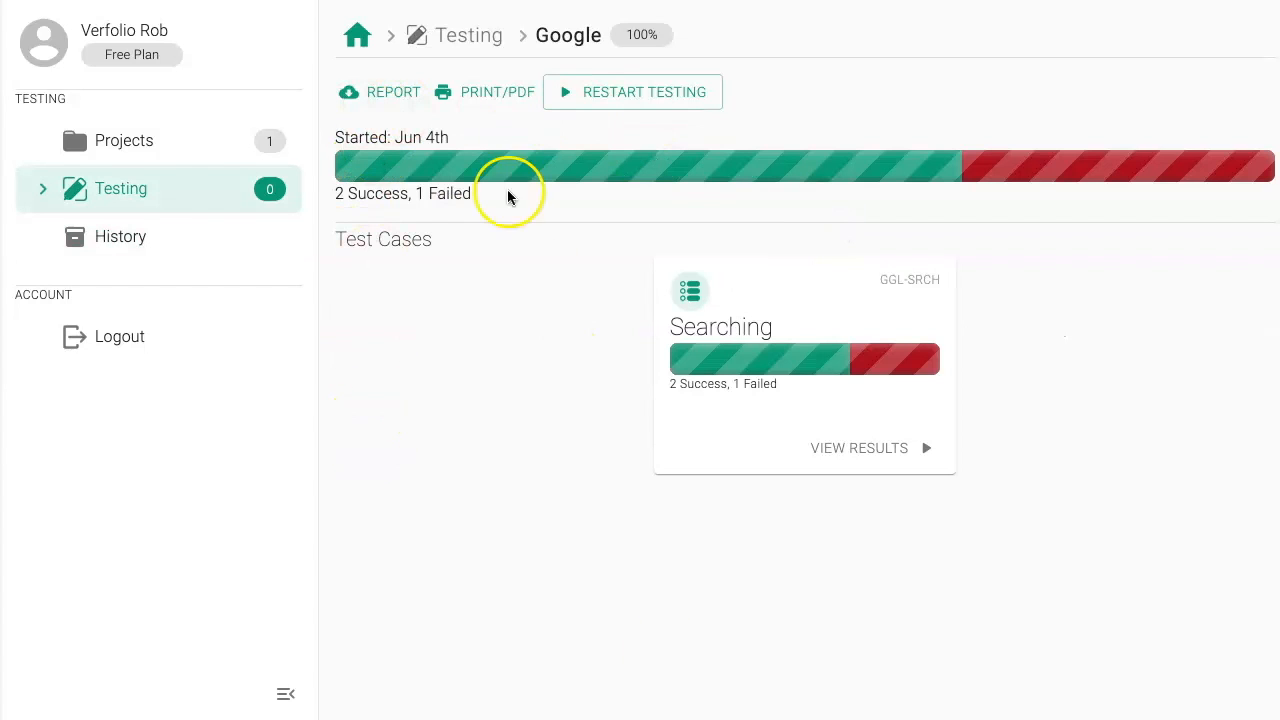